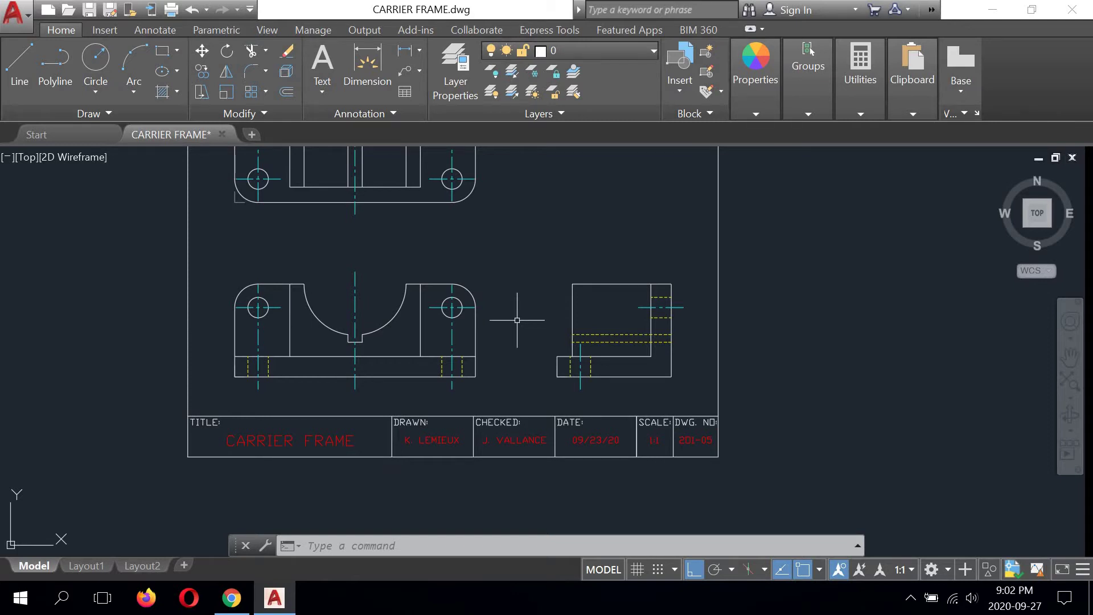
Step: Add a linear dimension for the side view's overall width, placing its dimension line directly on the bottom edge
scroll(603, 376, up, 4)
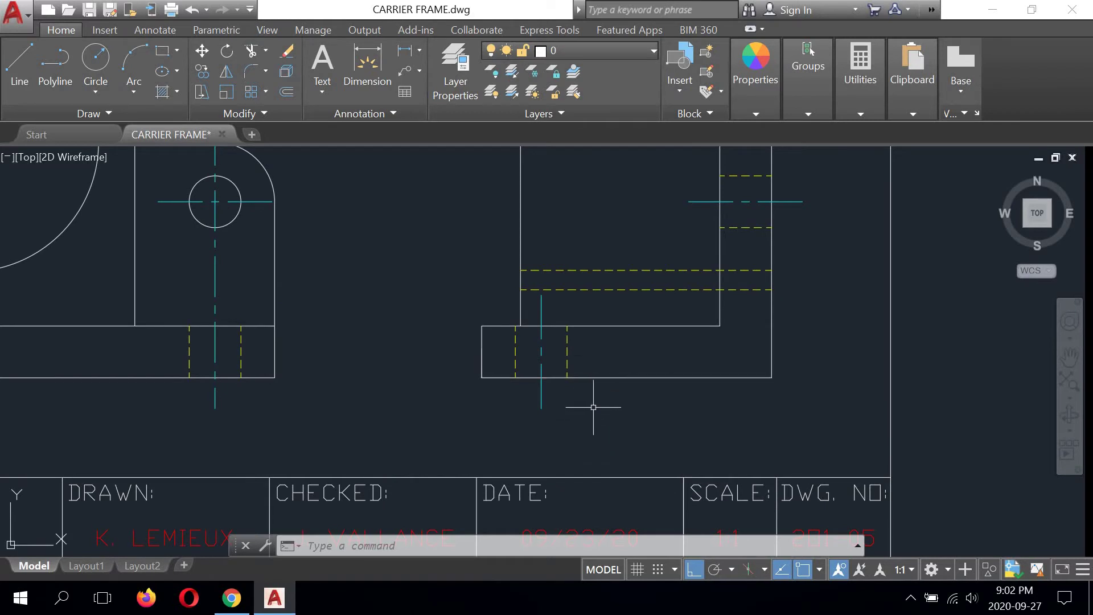
middle_drag(594, 407, 549, 356)
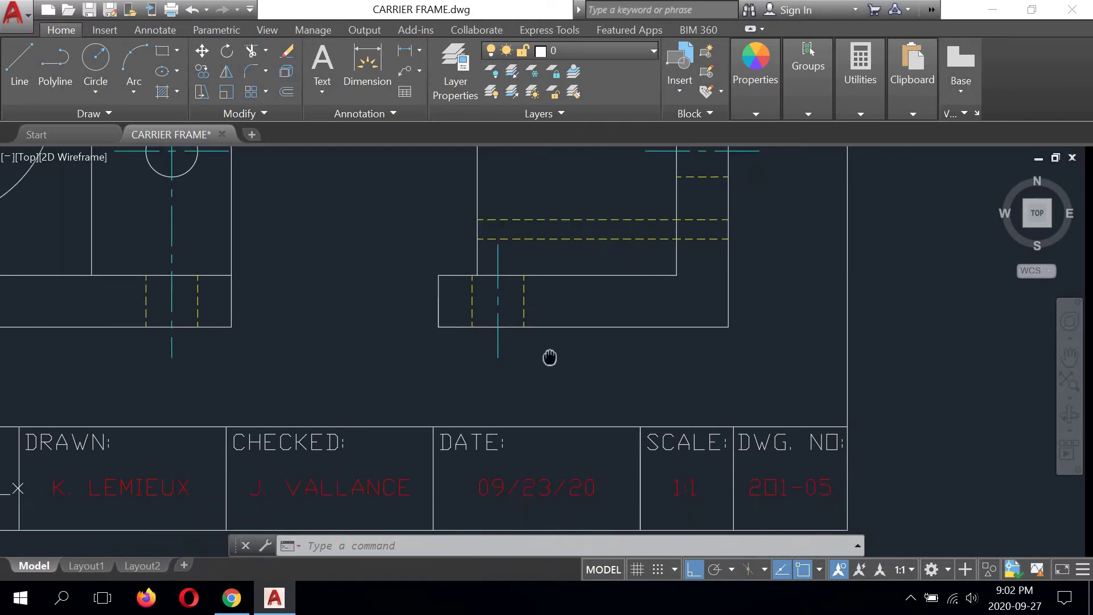
click(405, 50)
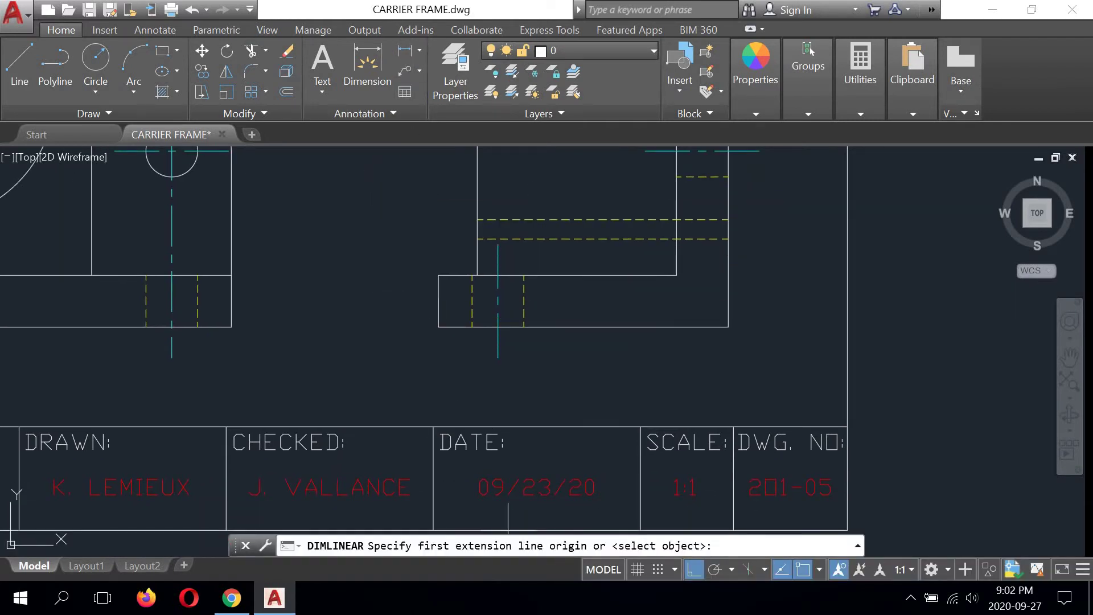
click(439, 325)
click(729, 326)
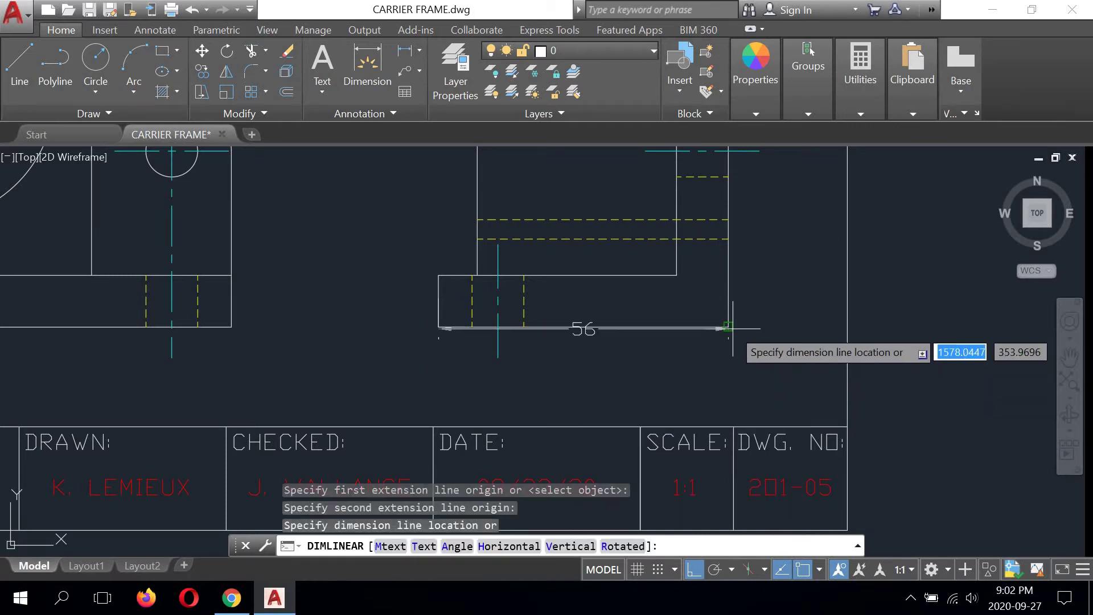
click(728, 326)
Step: Stretch the side view's width dimension straight down so its line sits 12 below the bottom edge
click(588, 326)
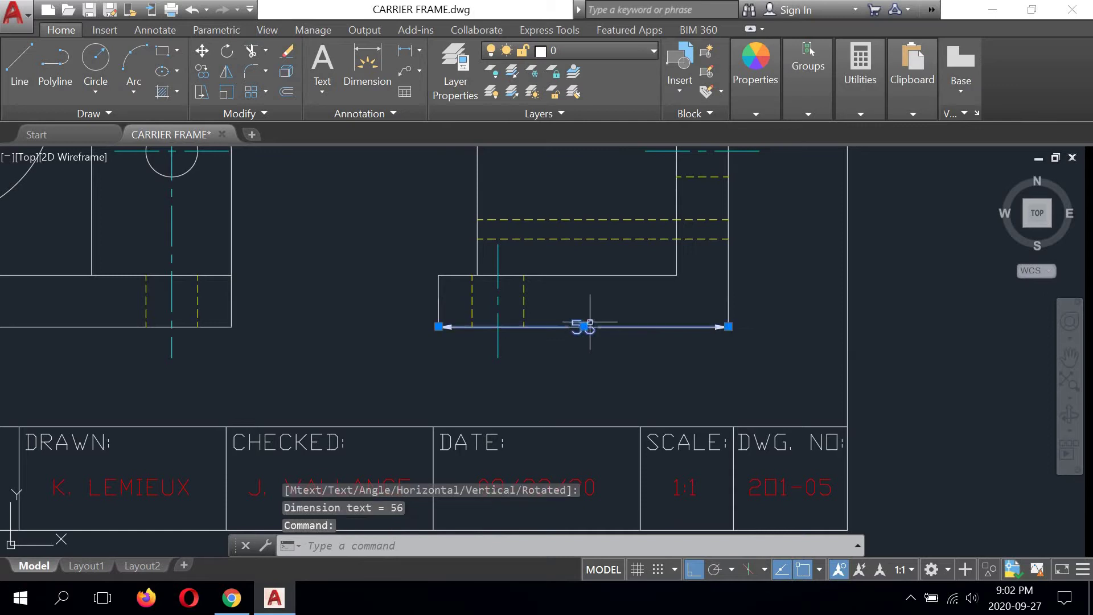
click(584, 327)
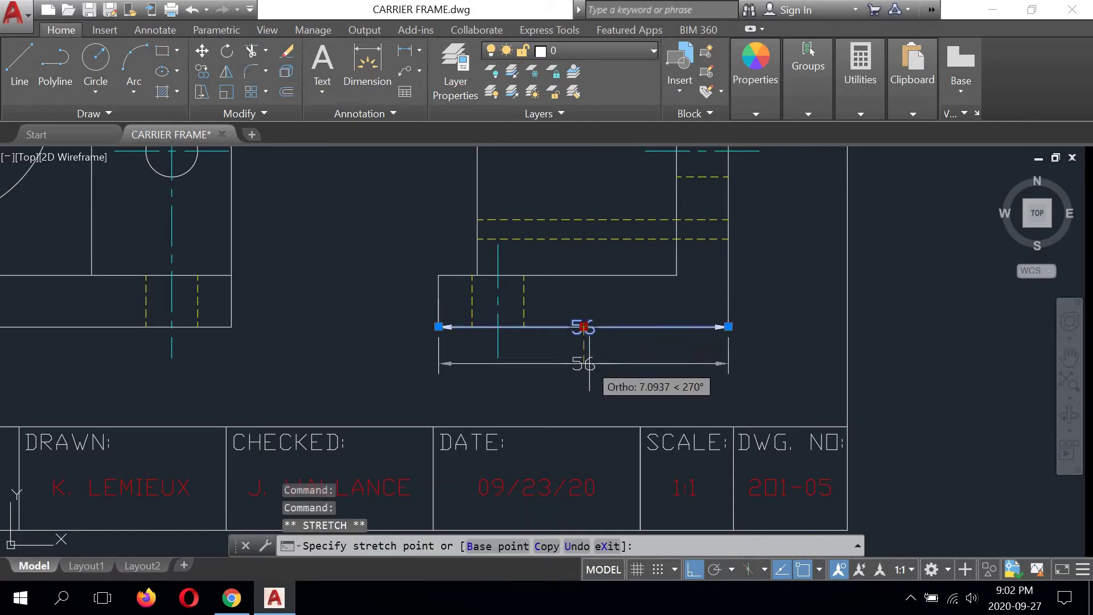
text(12)
key(Return)
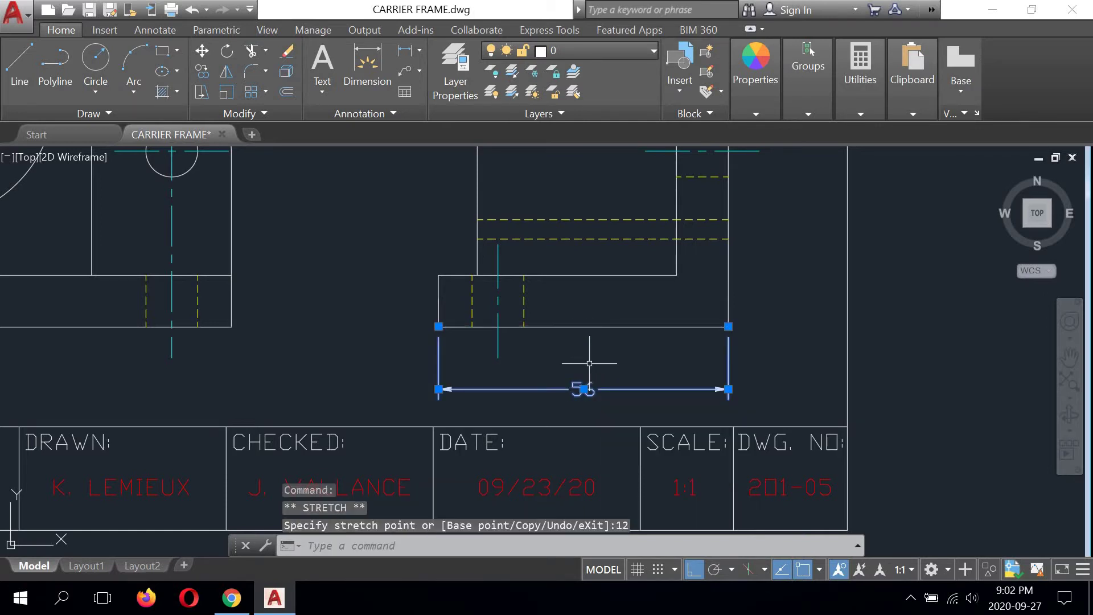
Step: Examine the front, top and side views and the space around them for the overall dimensions
scroll(635, 376, down, 2)
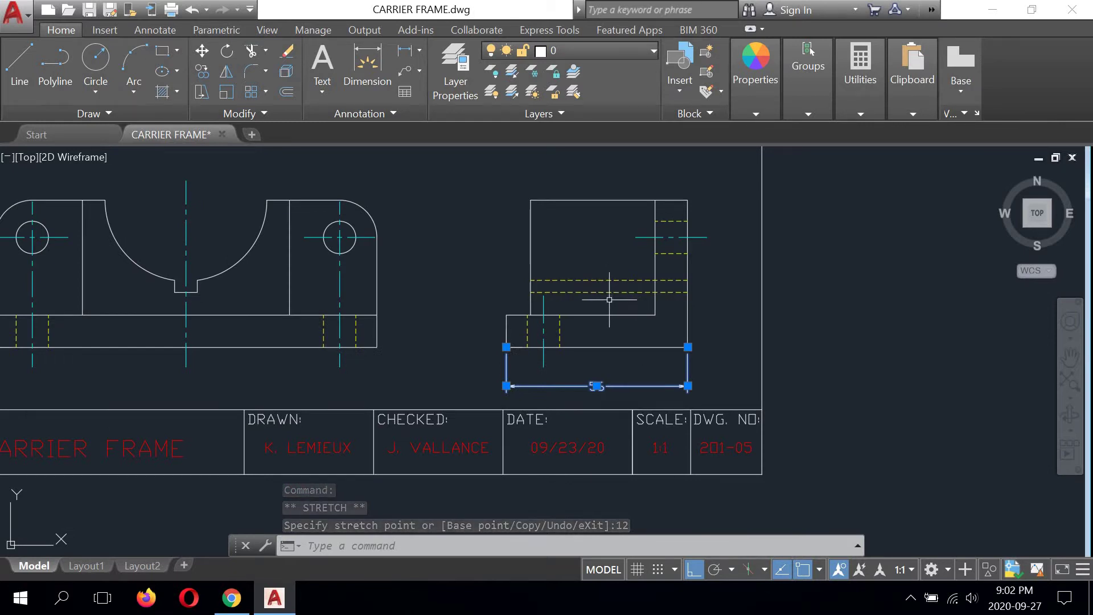
middle_drag(415, 263, 673, 428)
mouse_move(650, 334)
middle_down()
mouse_move(657, 327)
mouse_move(610, 240)
middle_up()
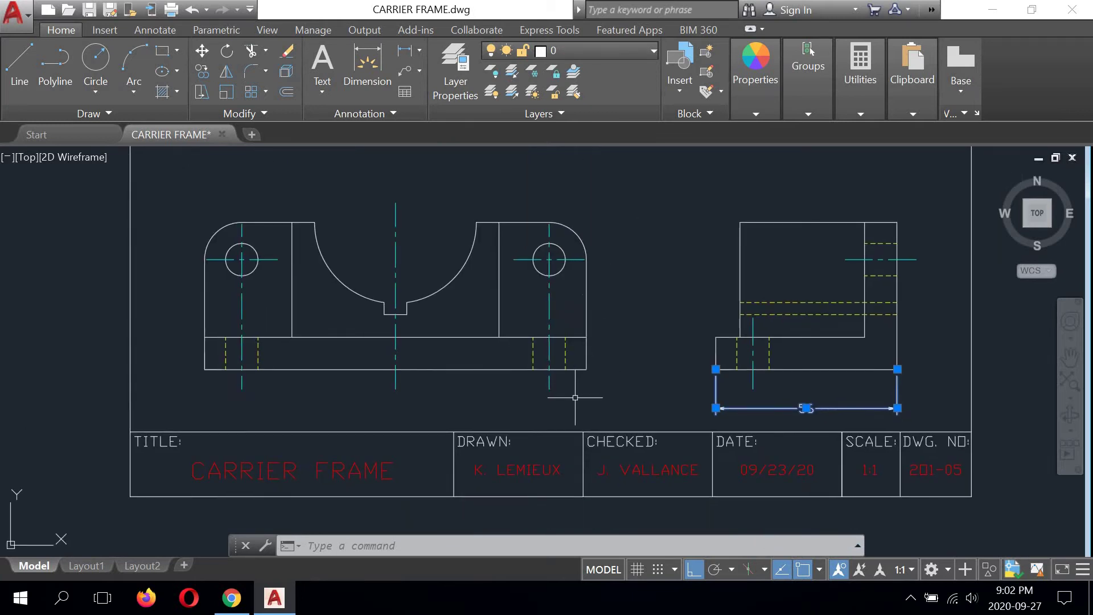
scroll(572, 280, down, 1)
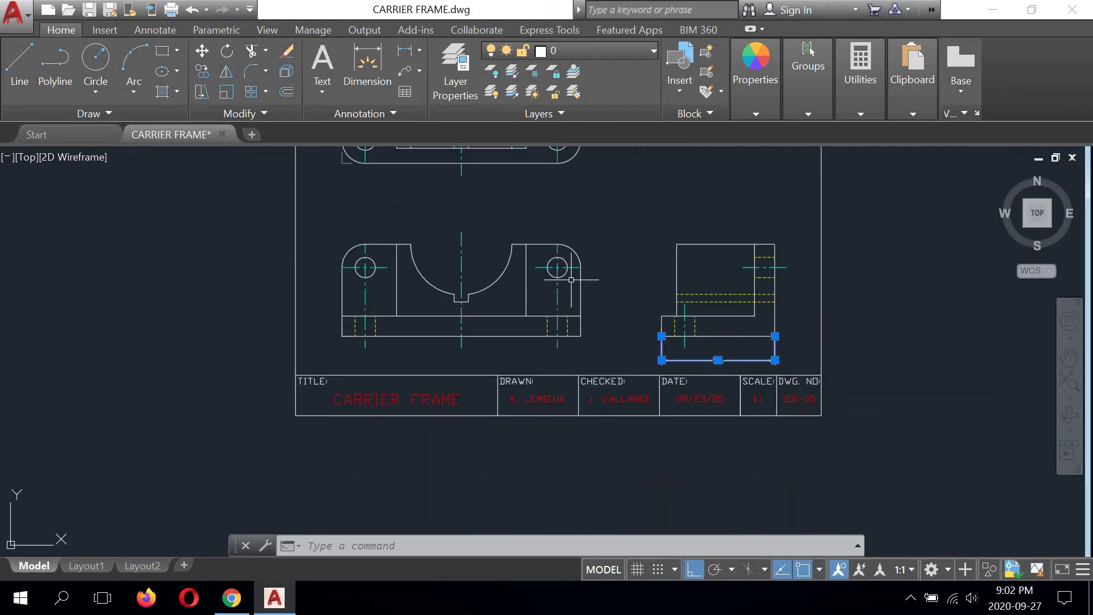
middle_drag(554, 227, 558, 433)
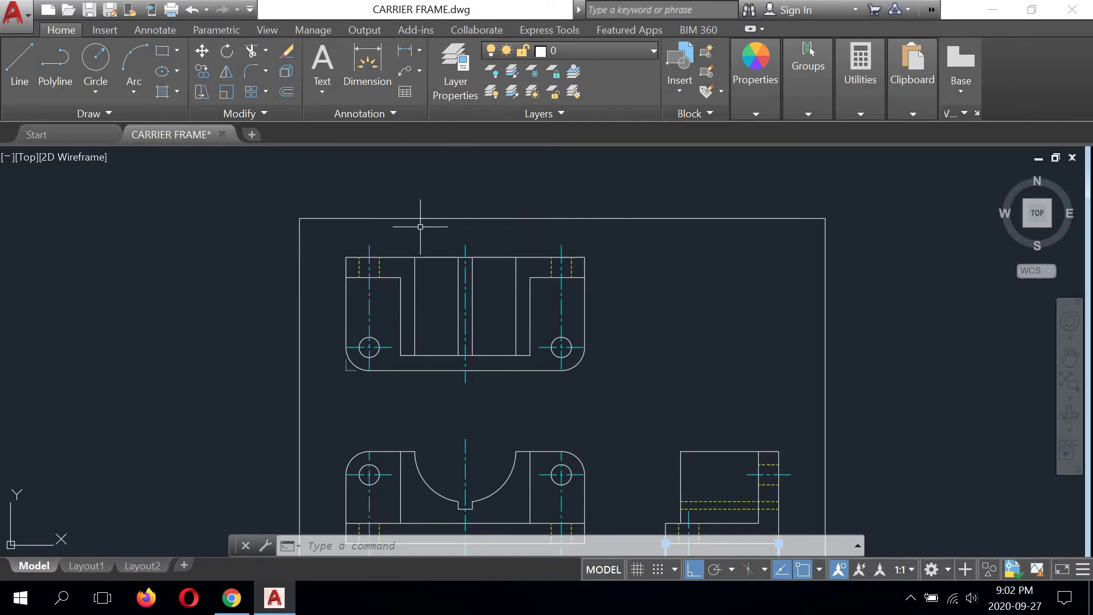
scroll(451, 231, up, 2)
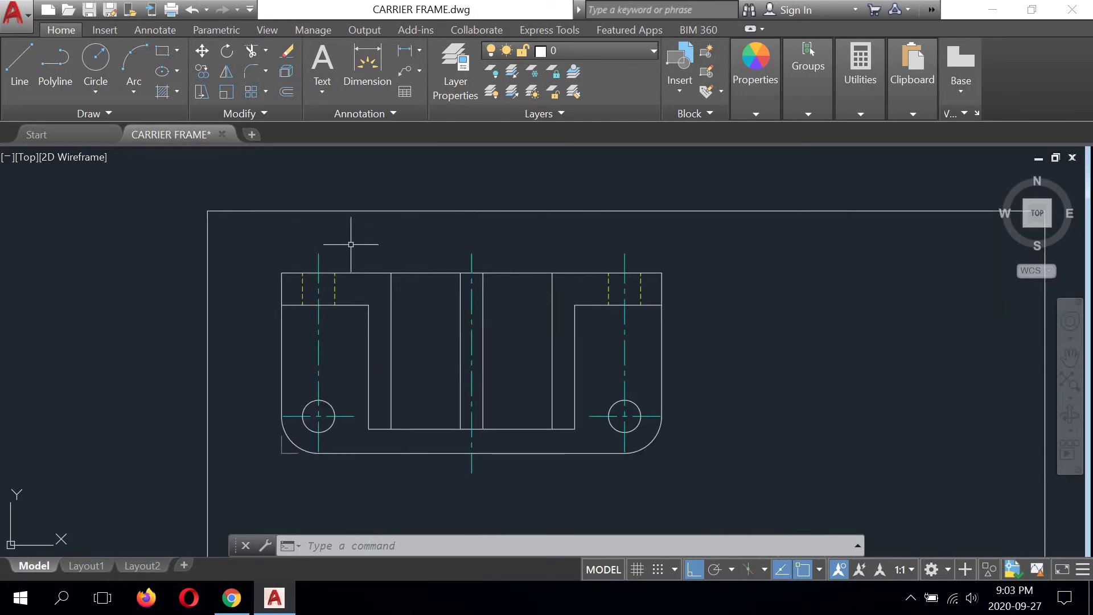
middle_drag(508, 280, 398, 60)
middle_drag(637, 348, 550, 181)
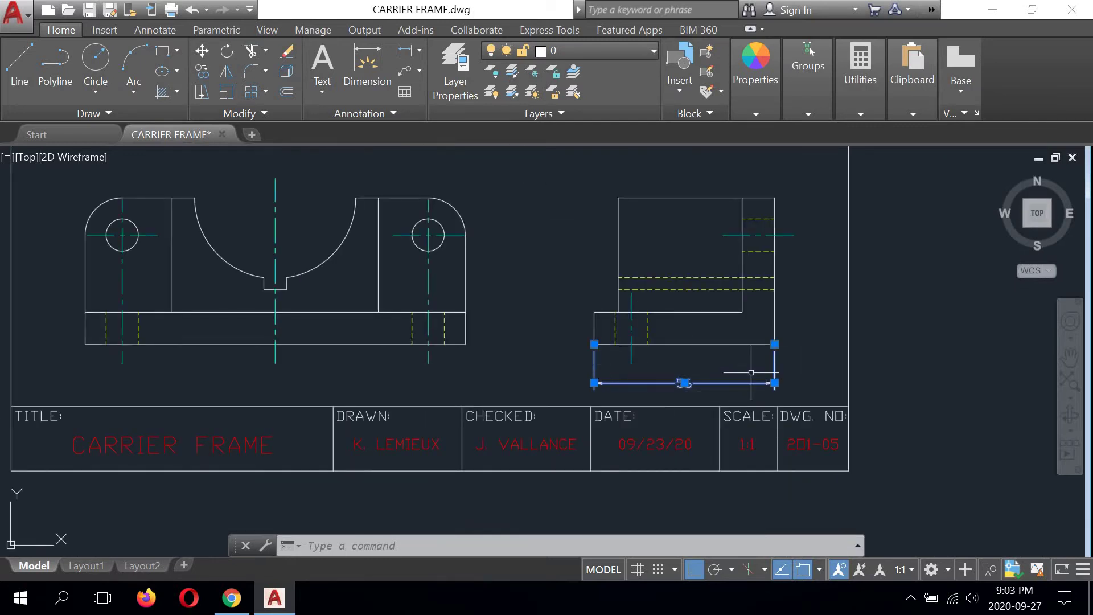
Step: Add a linear dimension for the top view's overall width, placing its dimension line directly on the upper edge
scroll(549, 217, down, 4)
middle_drag(511, 207, 550, 402)
scroll(513, 371, up, 6)
middle_drag(525, 358, 537, 281)
scroll(538, 281, down, 2)
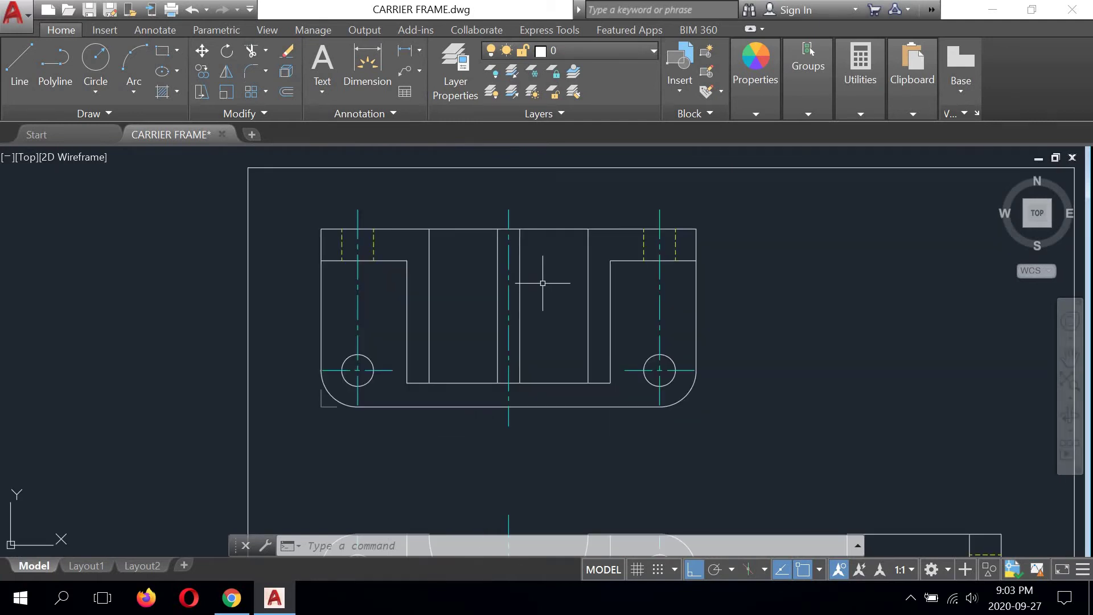
click(406, 53)
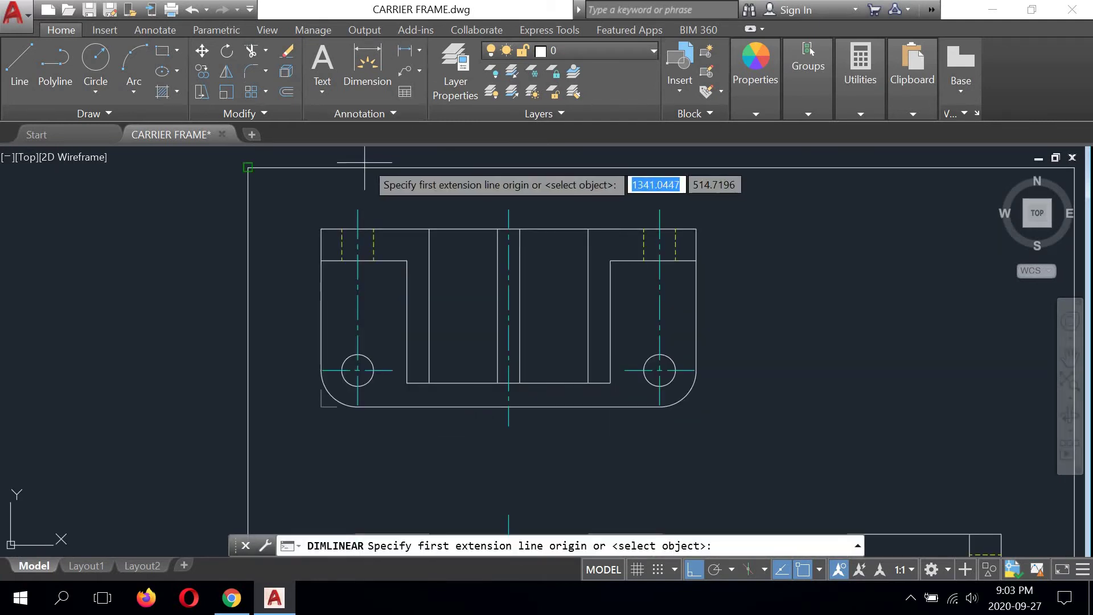
click(321, 229)
click(695, 229)
scroll(695, 231, up, 5)
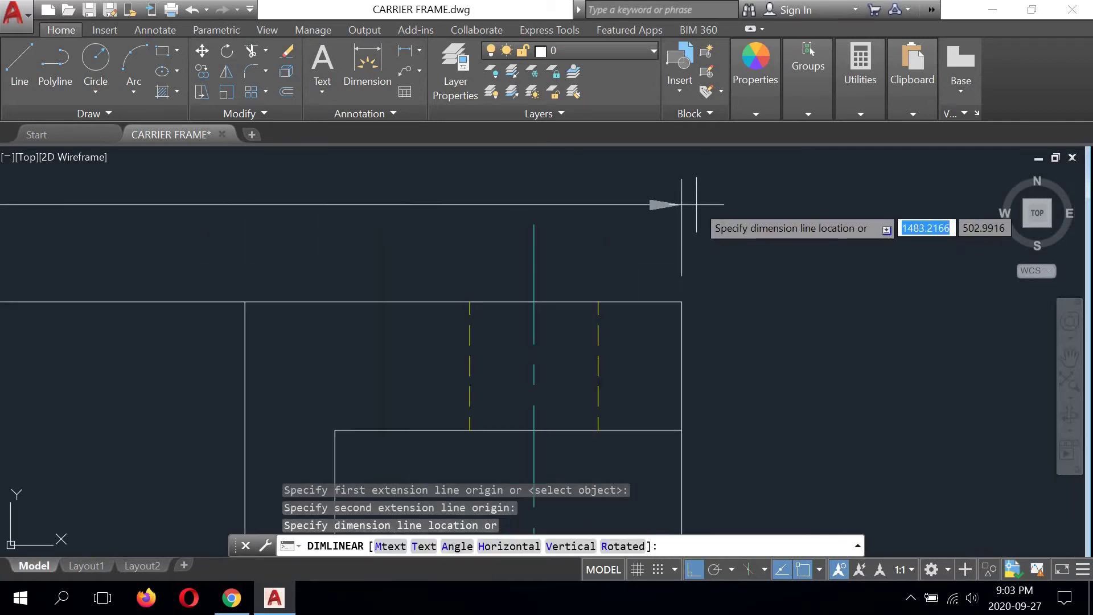
click(685, 301)
scroll(705, 261, down, 5)
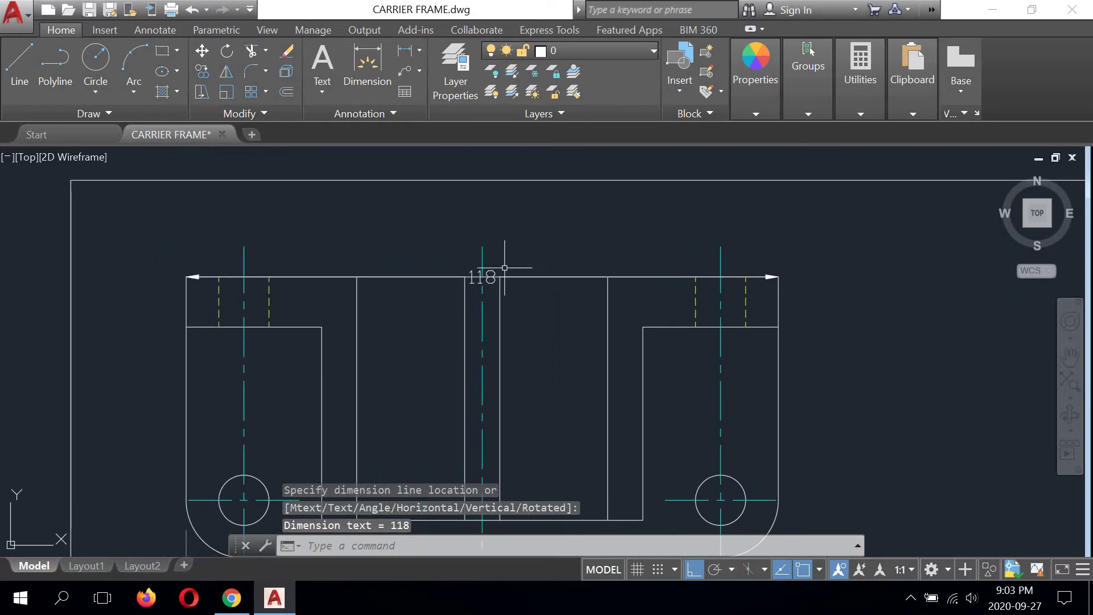
Step: Stretch the top view's width dimension straight up so its line sits 12 above the upper edge
click(499, 270)
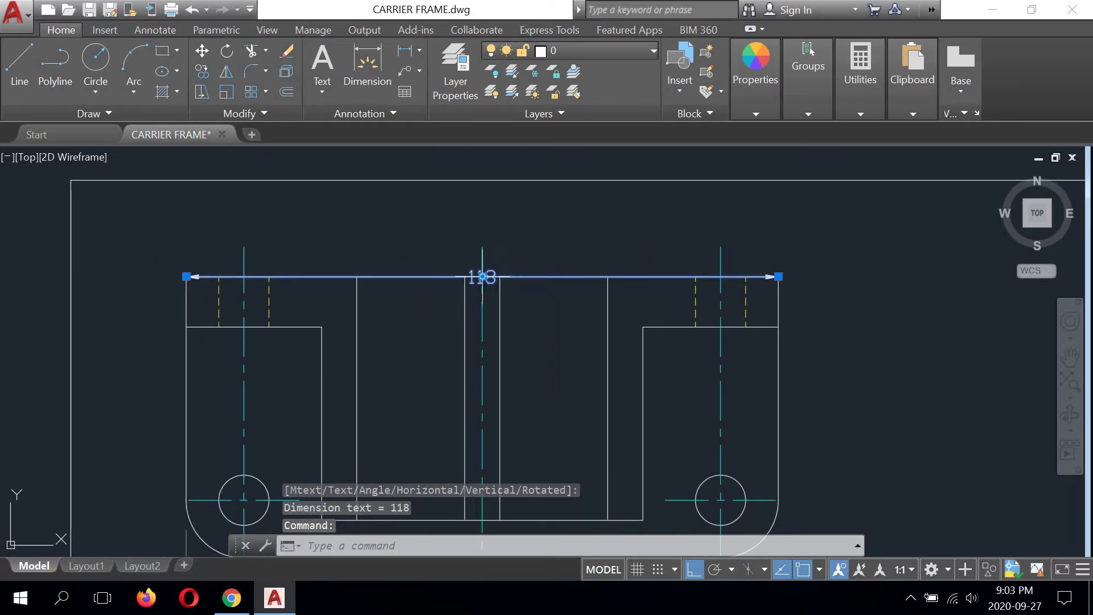
click(482, 277)
text(12)
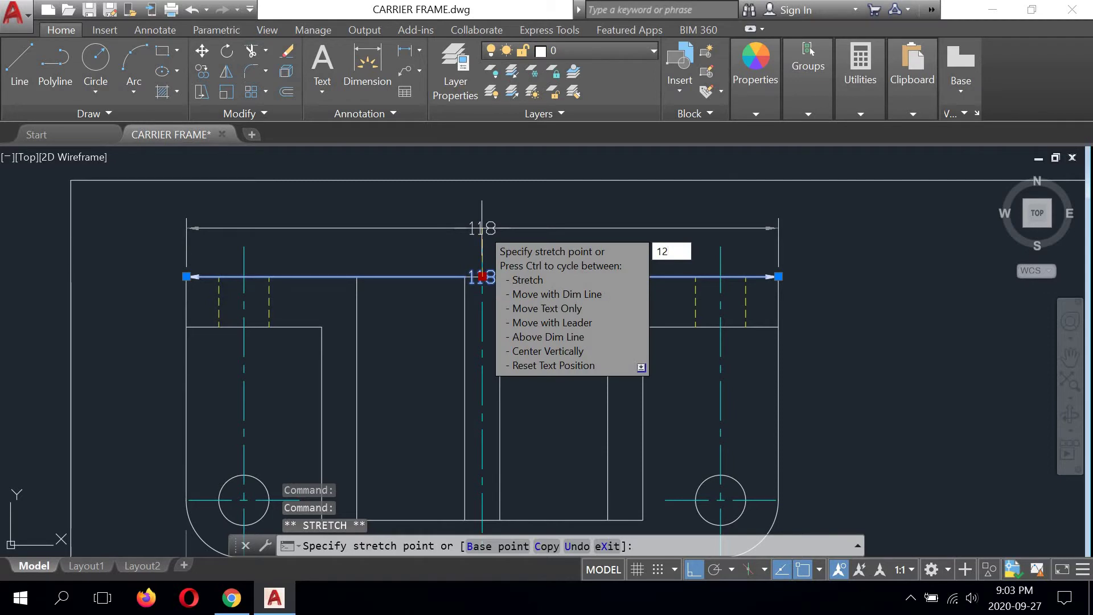
key(Return)
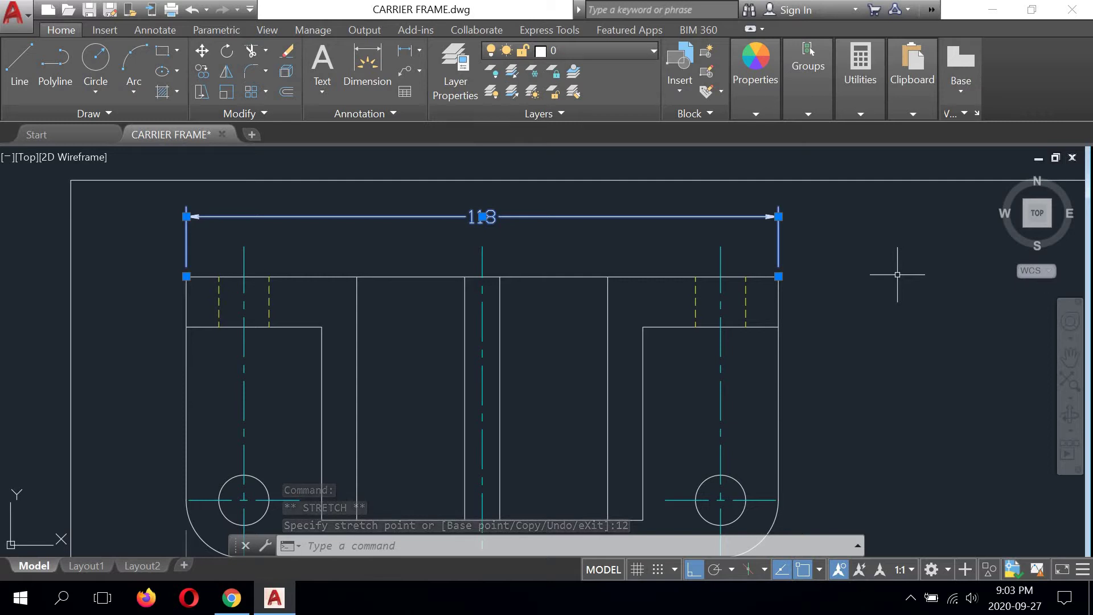
key(Return)
key(Return)
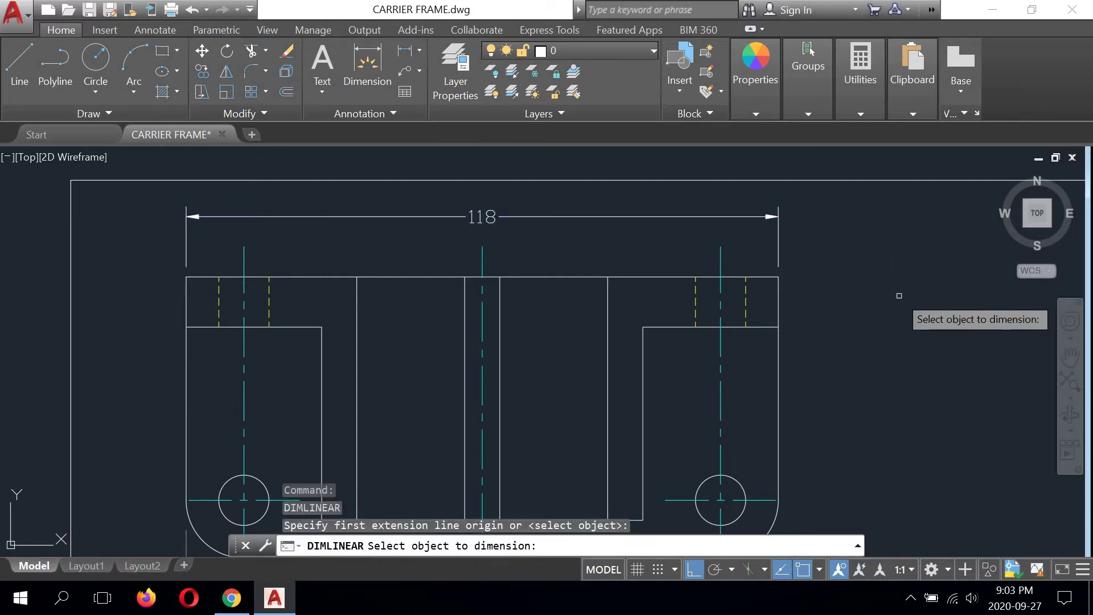
scroll(922, 317, down, 2)
middle_drag(895, 310, 545, 298)
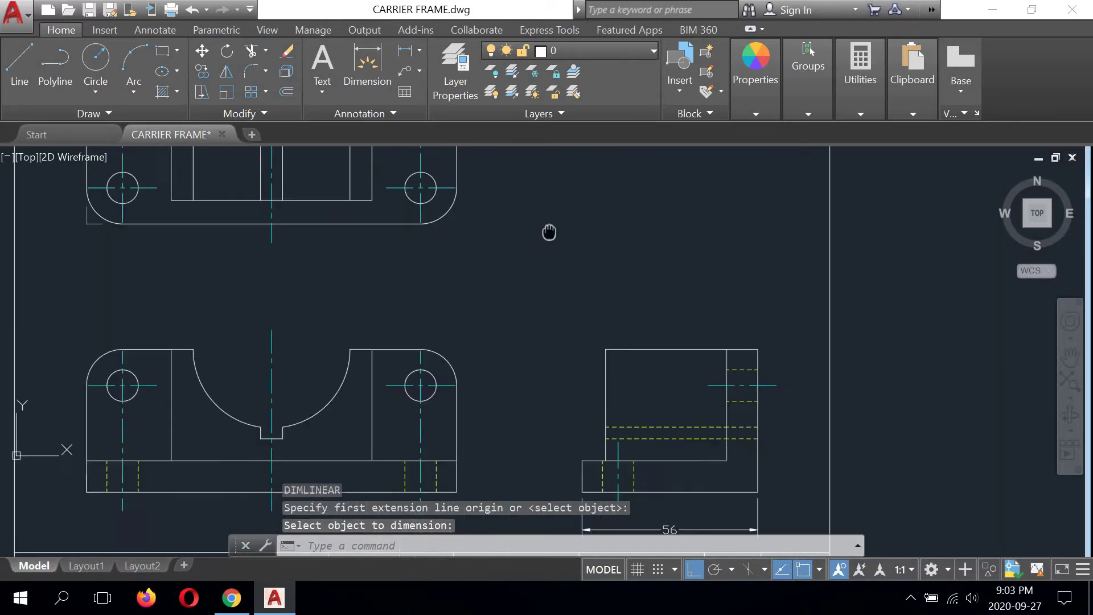
click(655, 428)
click(619, 468)
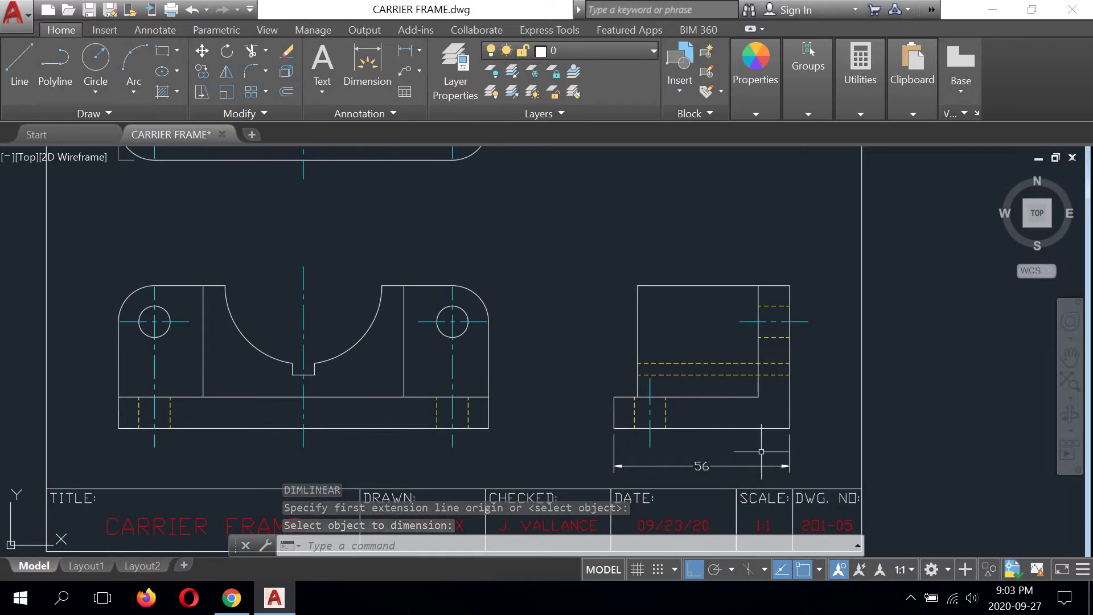
Step: Examine the placement of the overall width dimensions on the top view and the side view
scroll(620, 468, down, 2)
scroll(526, 320, up, 1)
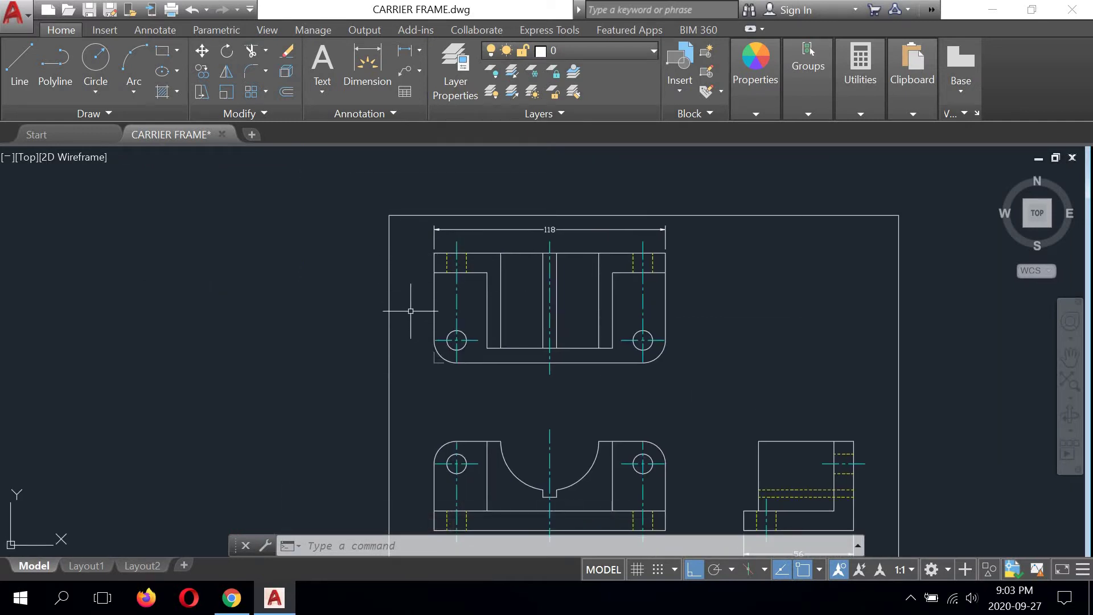
scroll(444, 373, up, 1)
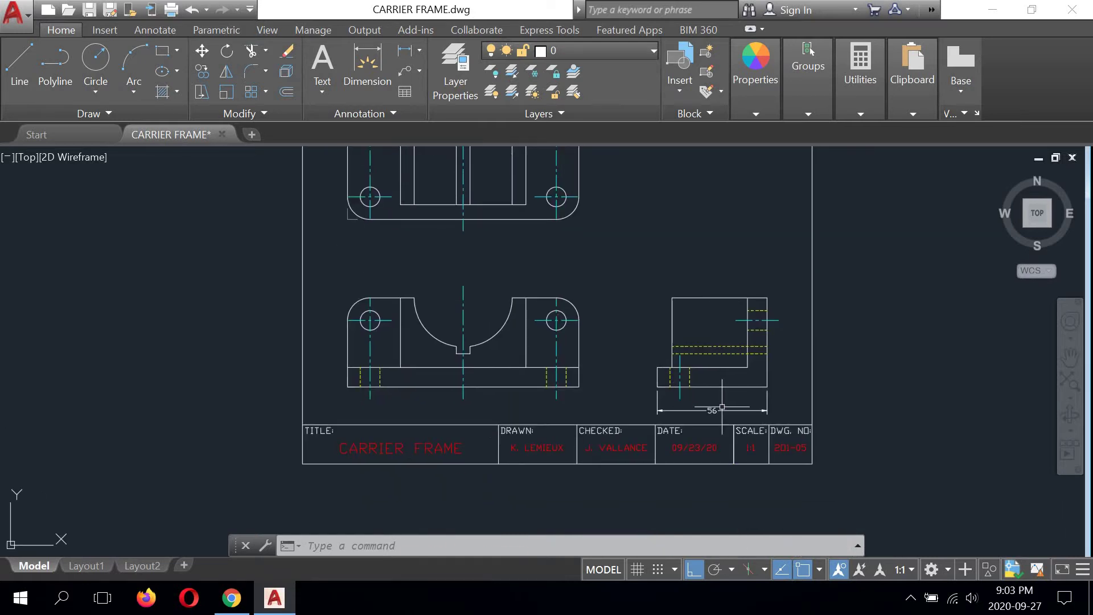
scroll(720, 404, up, 3)
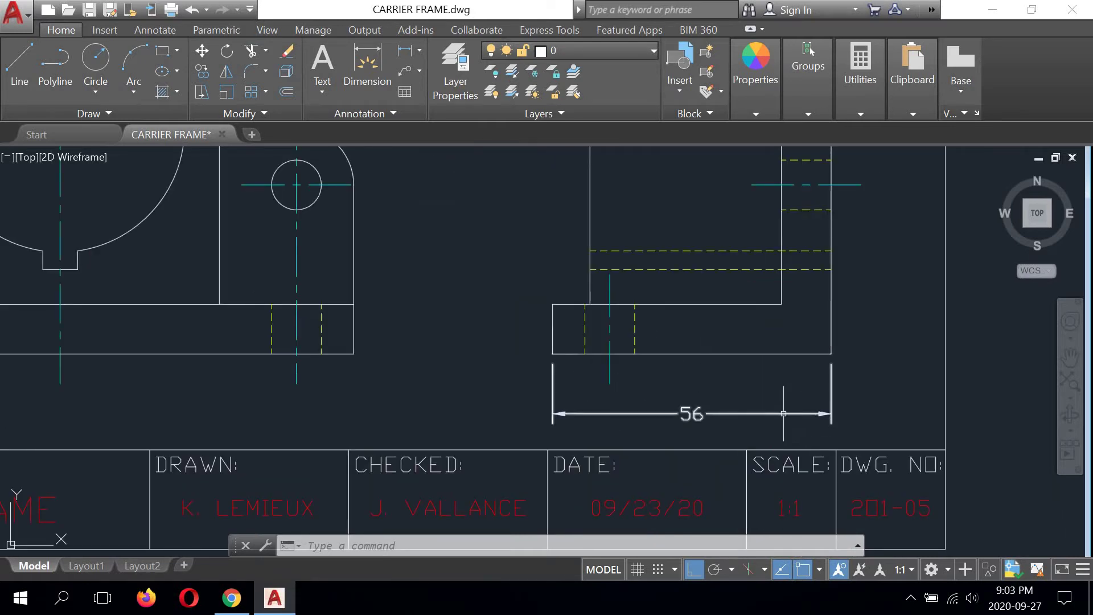
scroll(780, 412, down, 6)
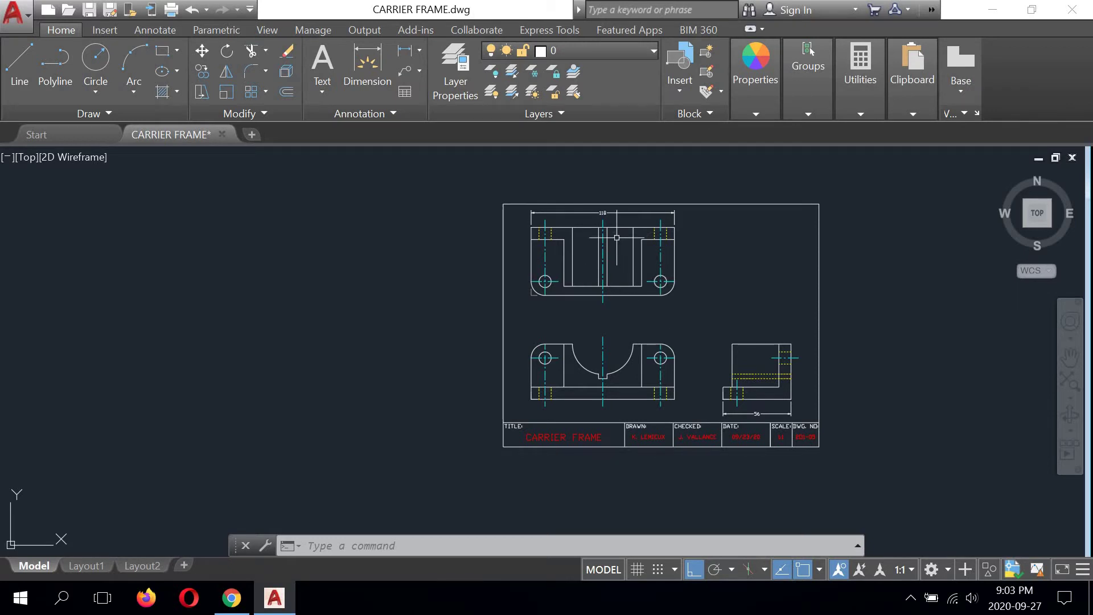
scroll(621, 239, up, 2)
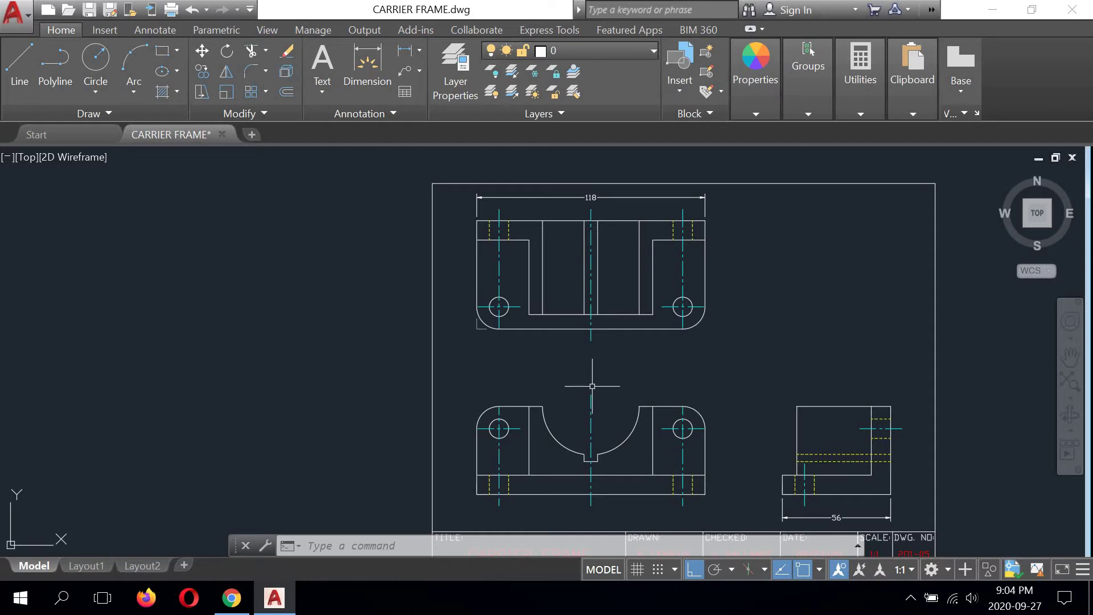
mouse_move(589, 389)
middle_down()
mouse_move(549, 312)
mouse_move(567, 245)
middle_up()
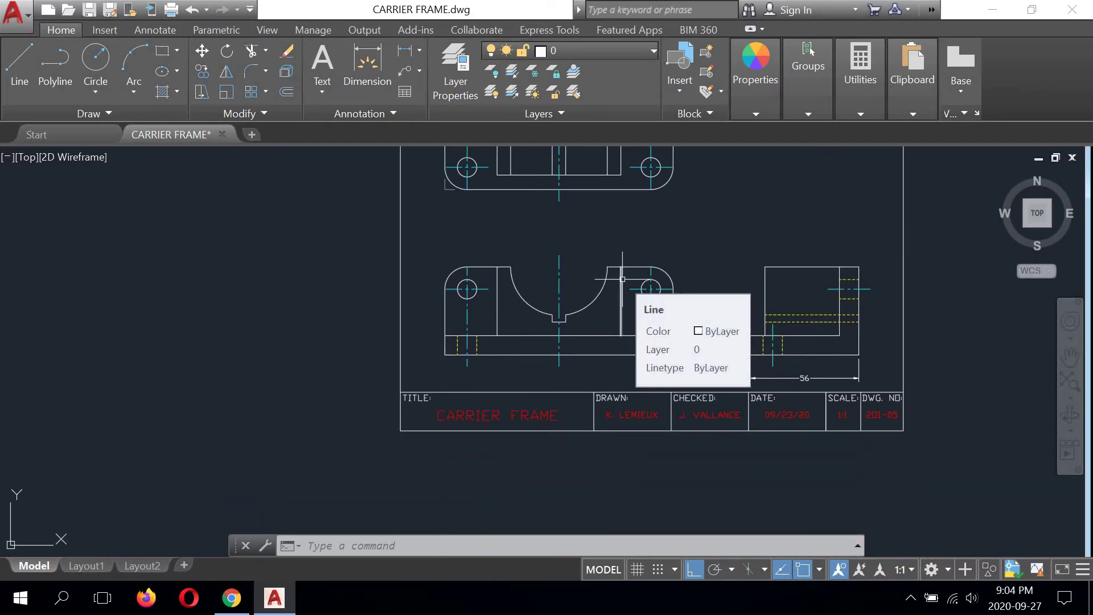
Step: Add a vertical linear dimension for the side view's overall height, placing its dimension line directly on the right edge
scroll(874, 317, up, 4)
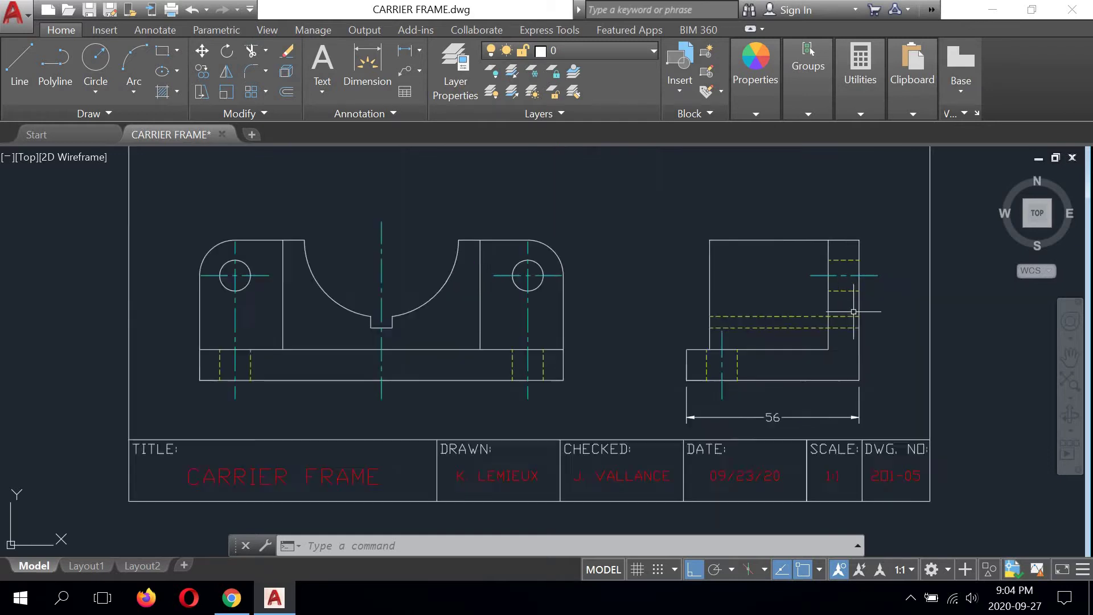
middle_drag(873, 317, 586, 319)
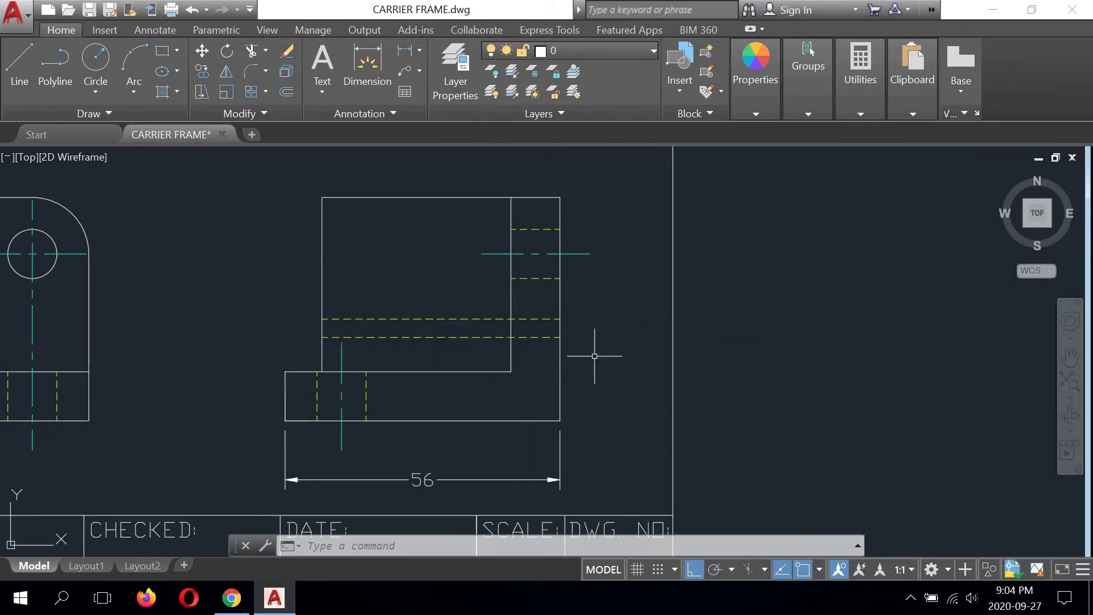
click(367, 63)
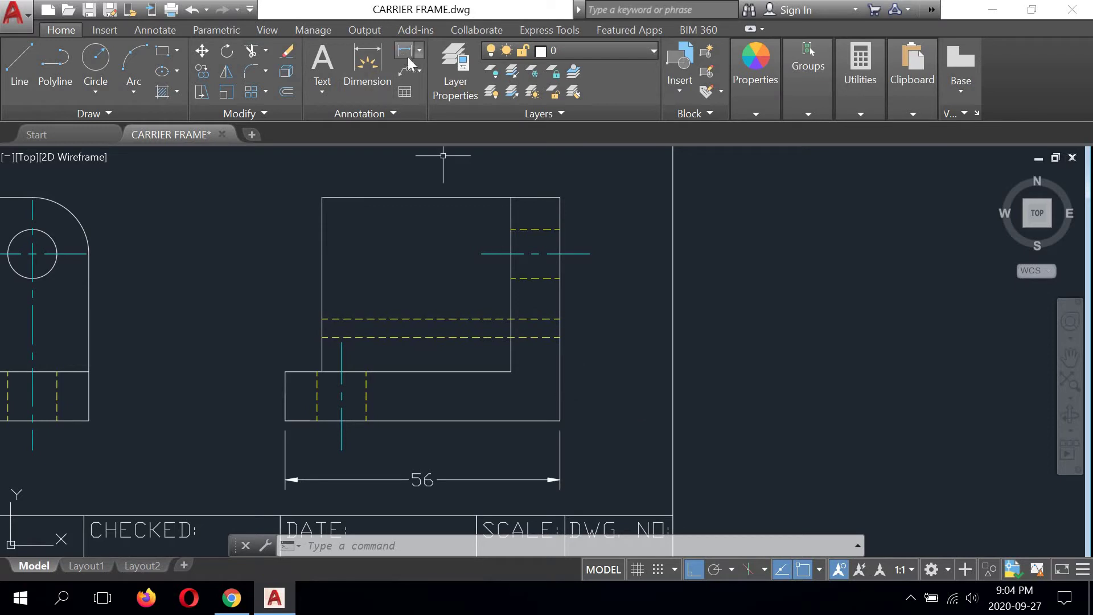
click(560, 198)
click(560, 420)
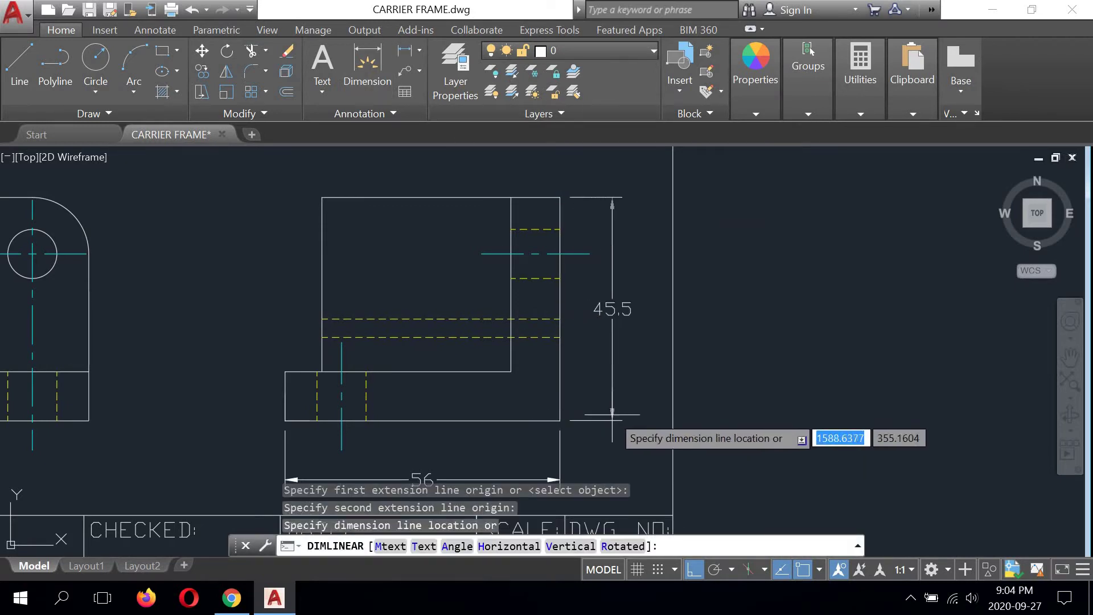
click(562, 308)
Step: Stretch the side view's height dimension outward so its line sits 12 to the right of the edge
click(565, 330)
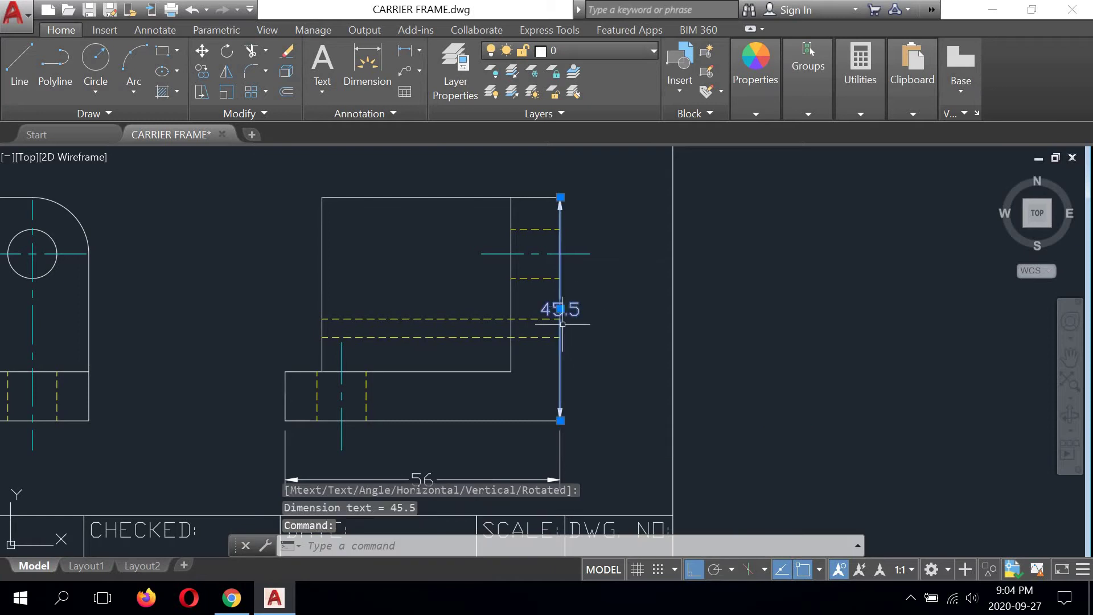
click(561, 309)
text(12)
key(Return)
scroll(648, 328, down, 4)
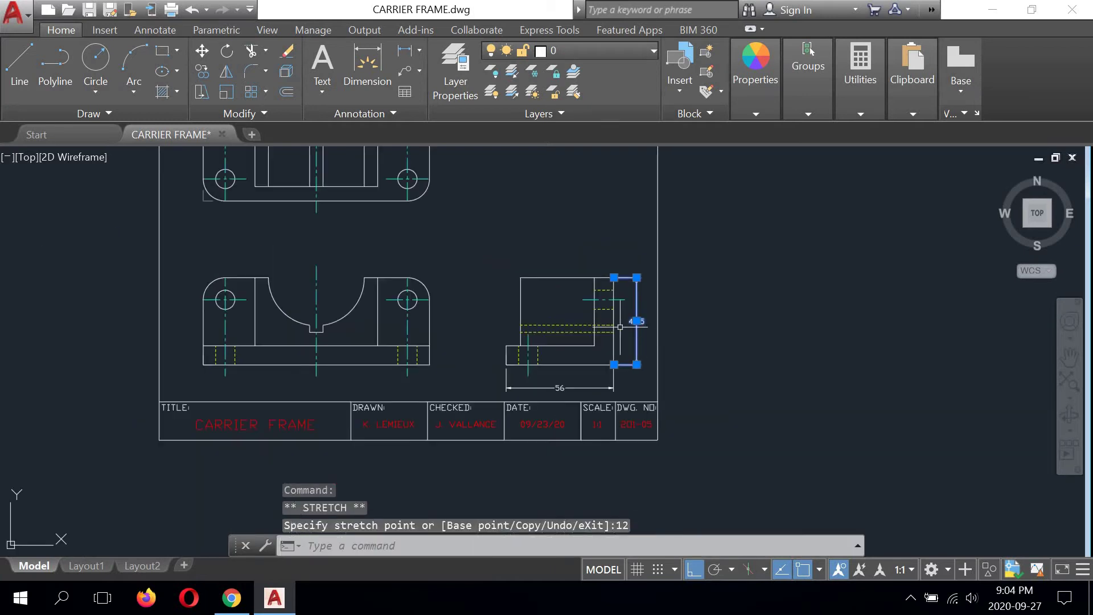
Step: Examine the front view's arc and bottom notch against the top and side views to decide what still needs dimensions
middle_drag(471, 291, 575, 342)
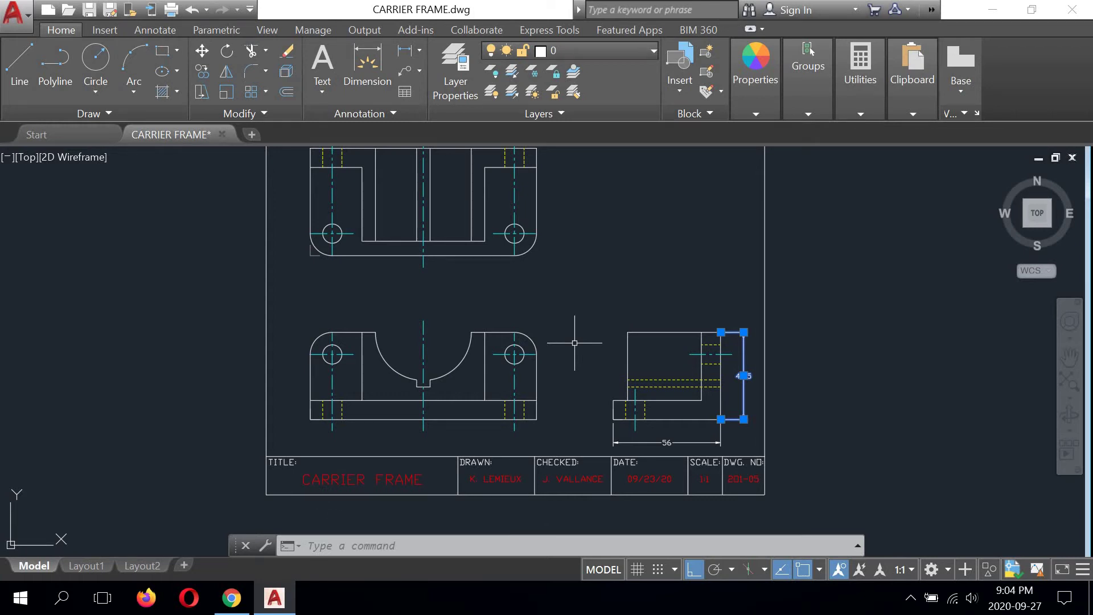
scroll(430, 390, up, 4)
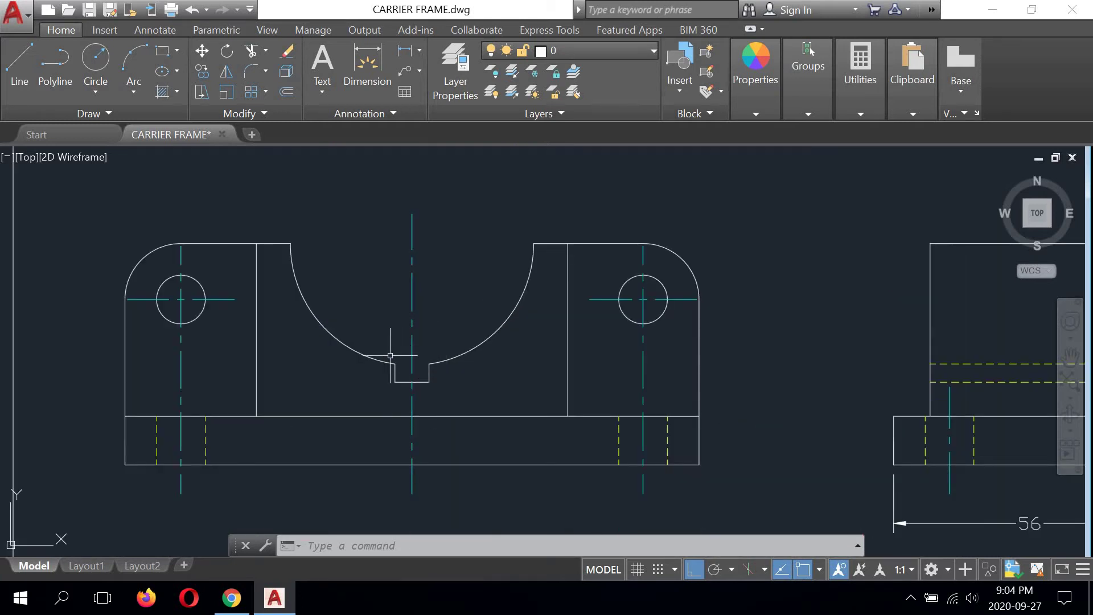
scroll(390, 356, down, 2)
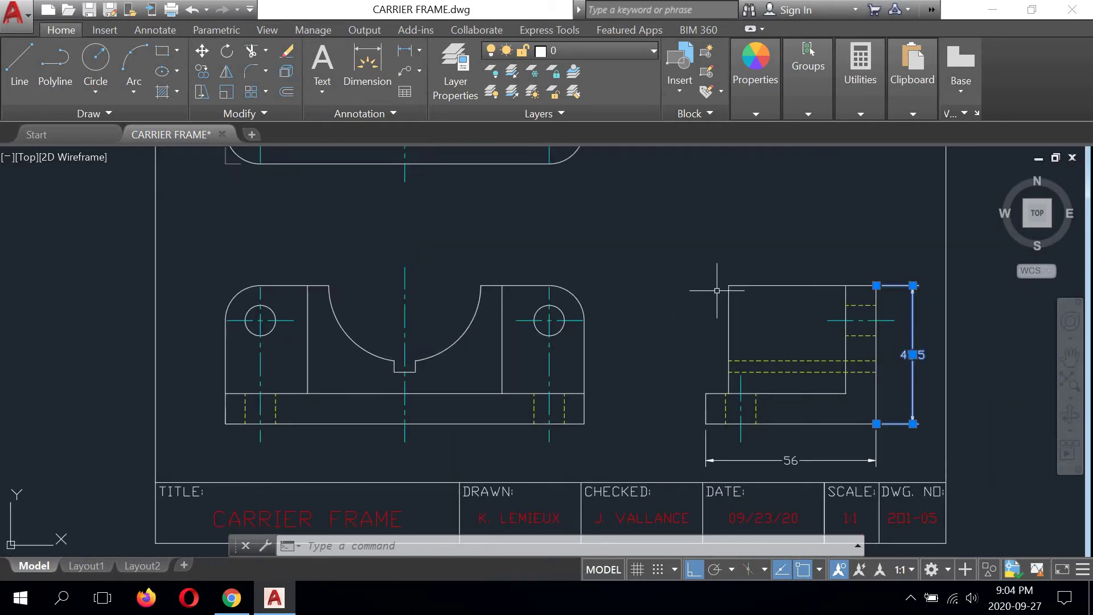
scroll(767, 364, up, 2)
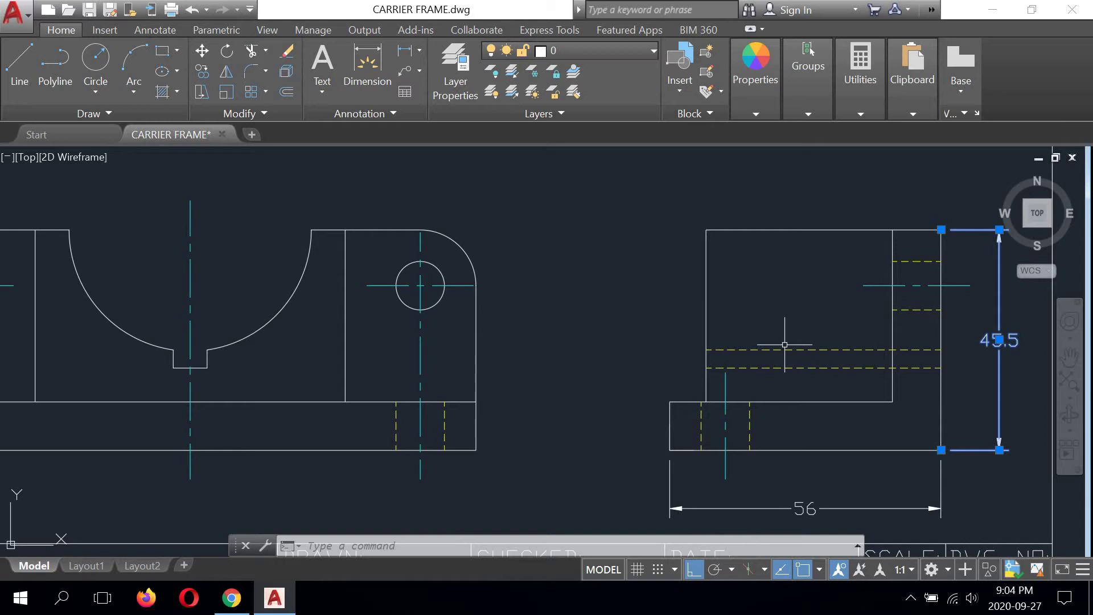
scroll(777, 354, down, 2)
middle_drag(461, 287, 471, 388)
mouse_move(423, 291)
middle_down()
mouse_move(439, 395)
mouse_move(459, 317)
middle_up()
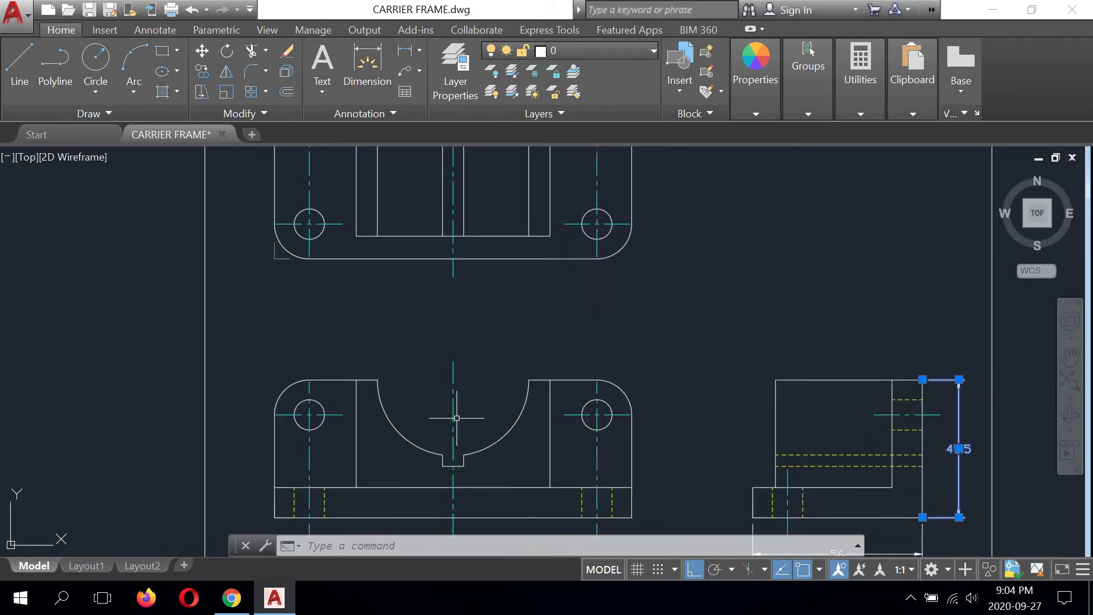
middle_drag(443, 236, 441, 364)
scroll(461, 275, up, 2)
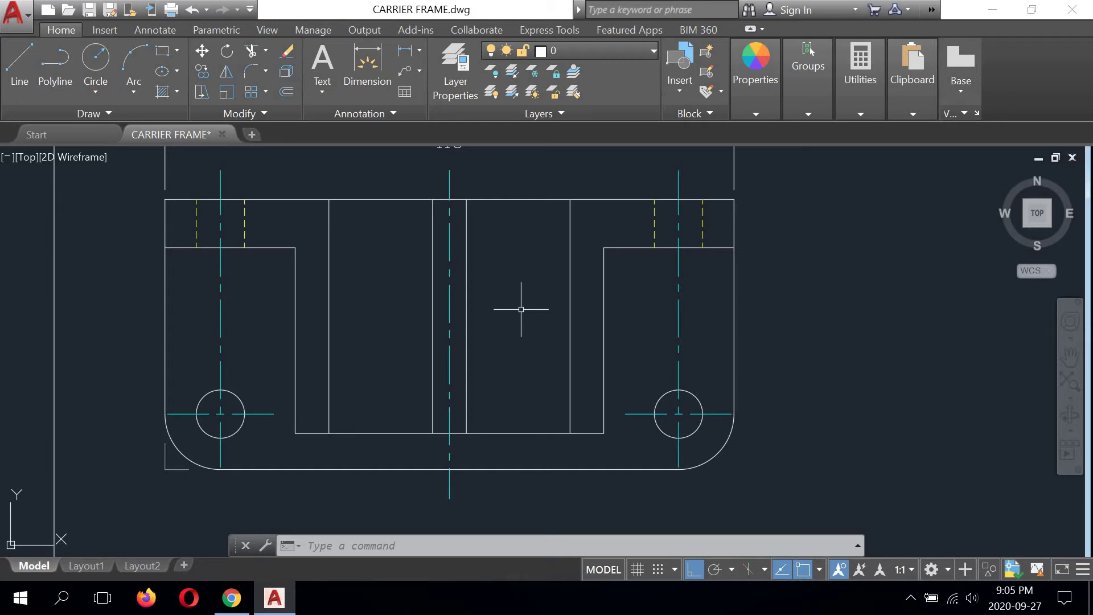
scroll(526, 313, down, 5)
scroll(501, 319, up, 1)
scroll(454, 340, up, 3)
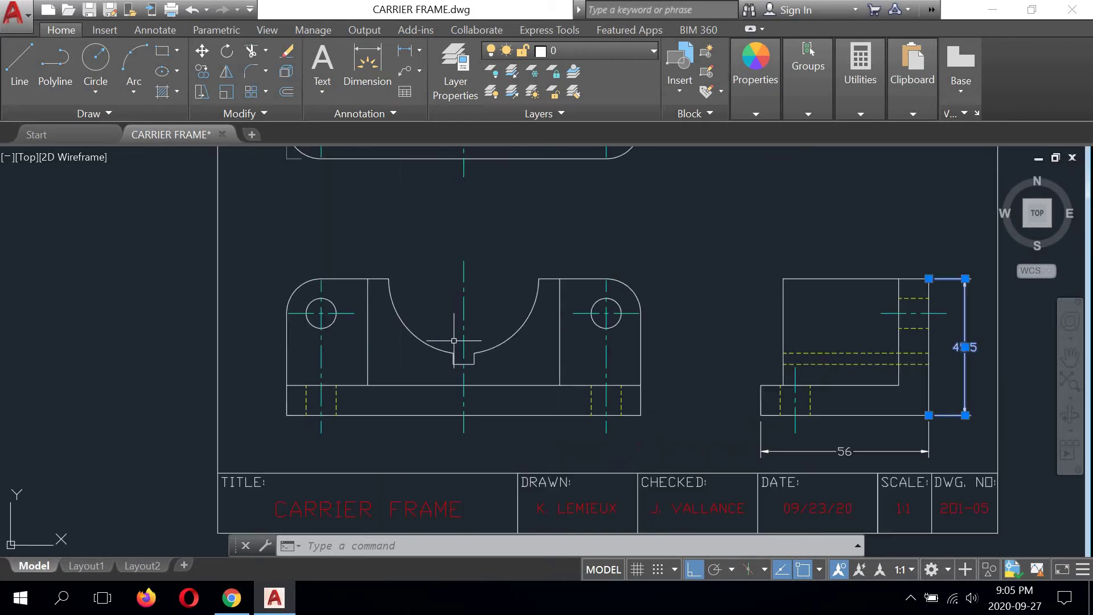
scroll(454, 341, up, 2)
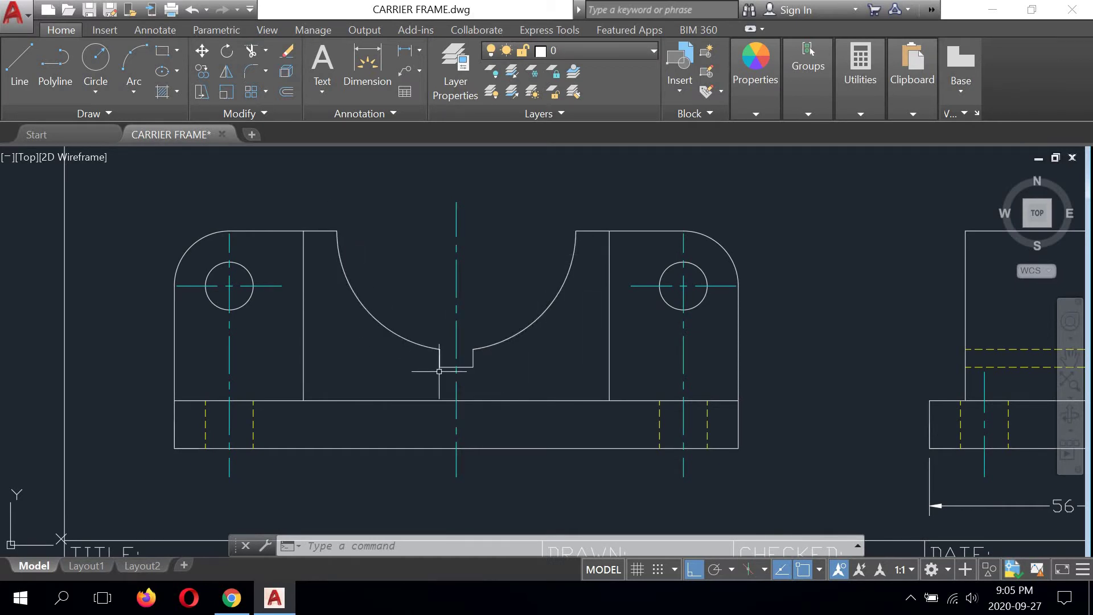
Step: Add a horizontal linear dimension from the front view's centerline to the notch's lower right corner, aligned with the side view's width dimension line
middle_drag(473, 201, 448, 148)
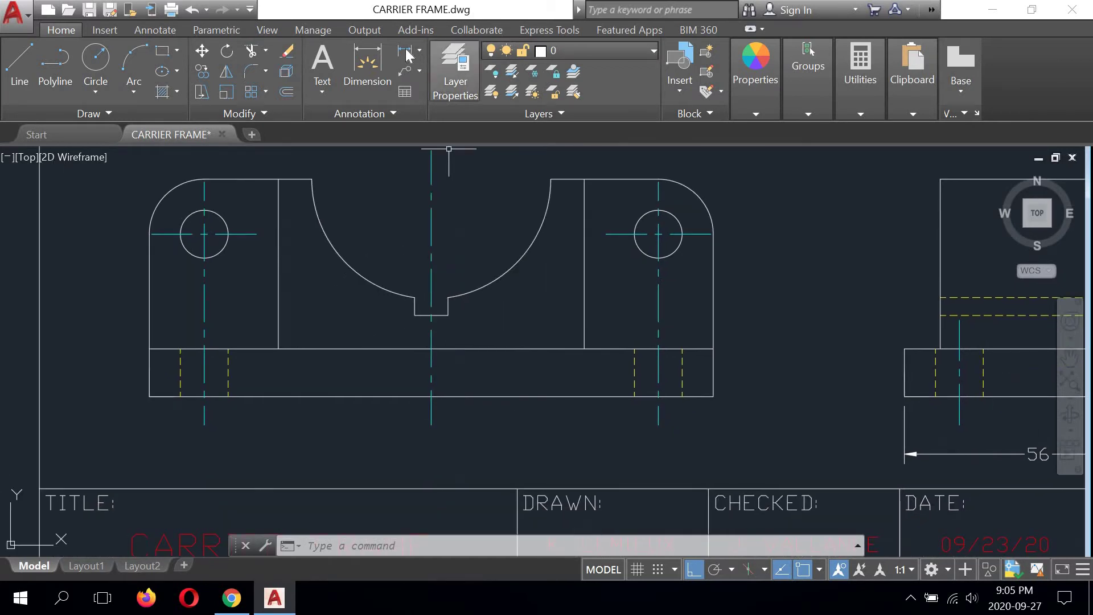
click(406, 51)
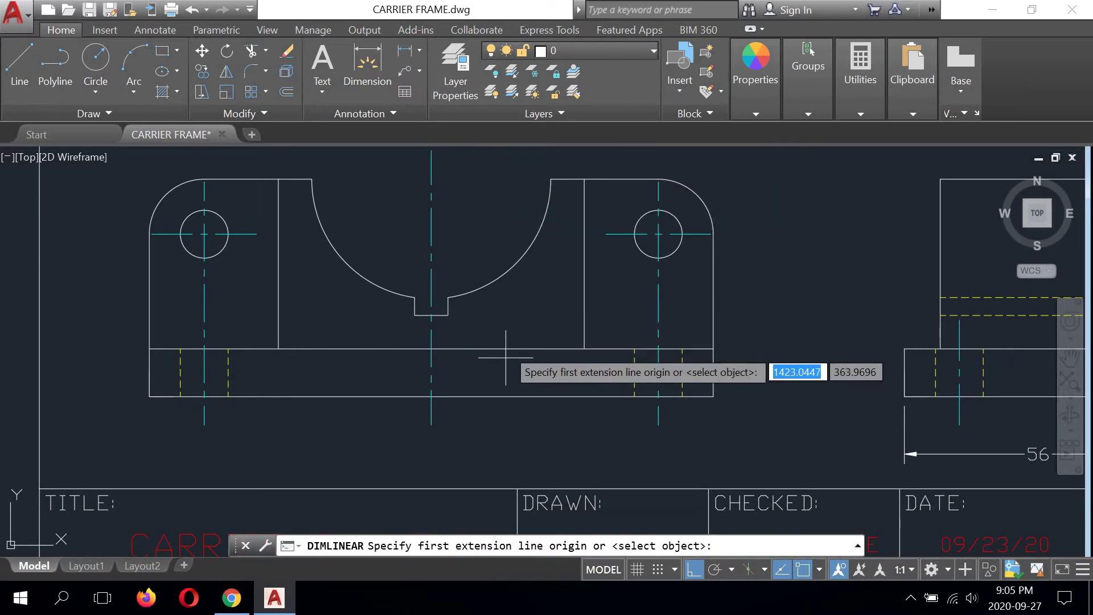
click(432, 424)
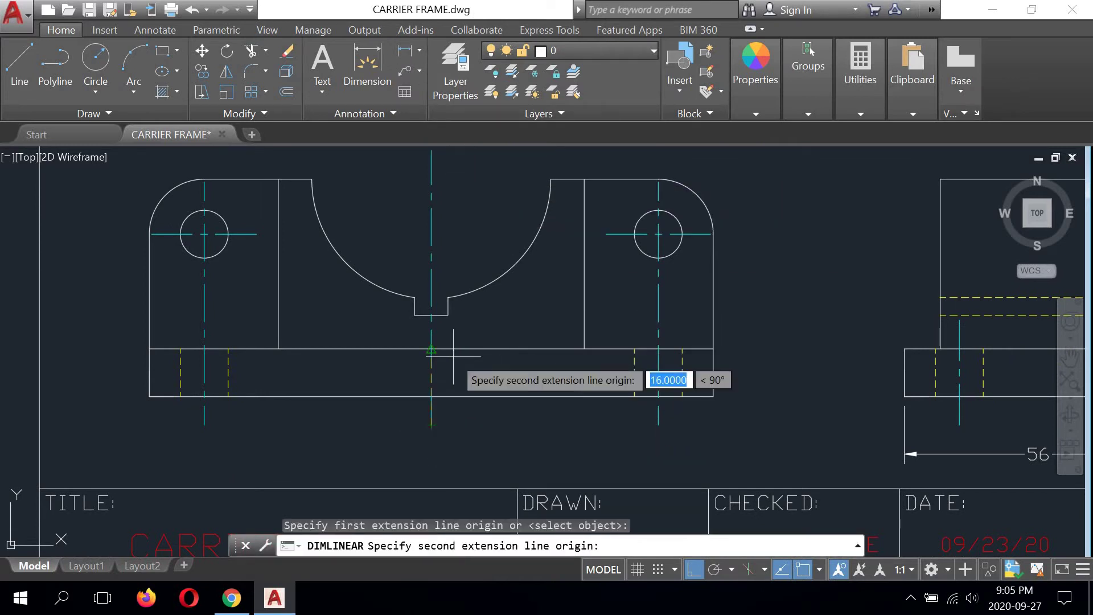
click(449, 315)
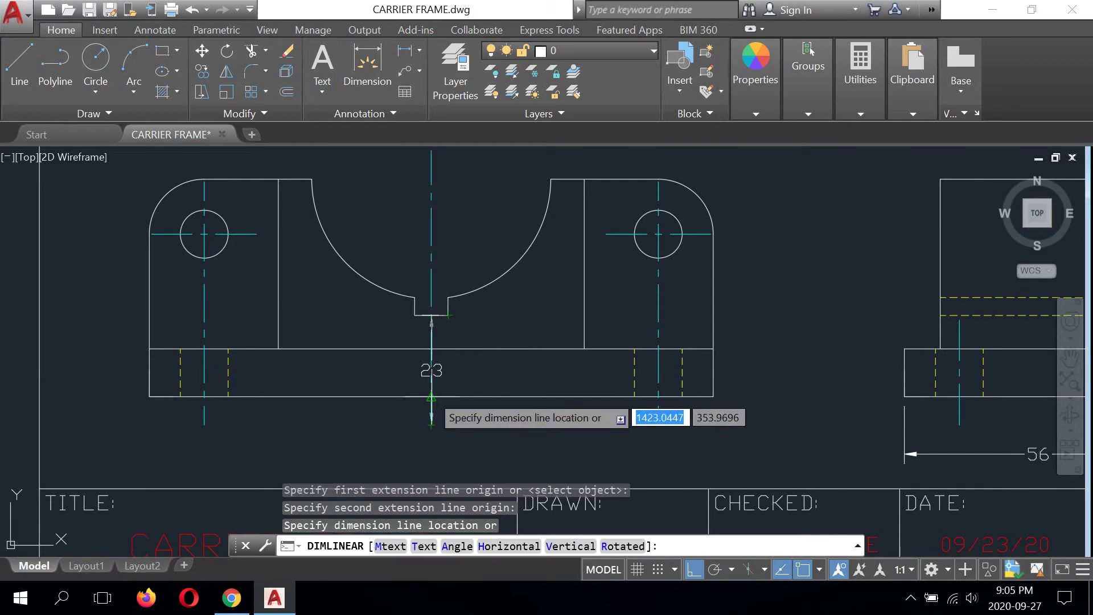
middle_drag(534, 441, 461, 372)
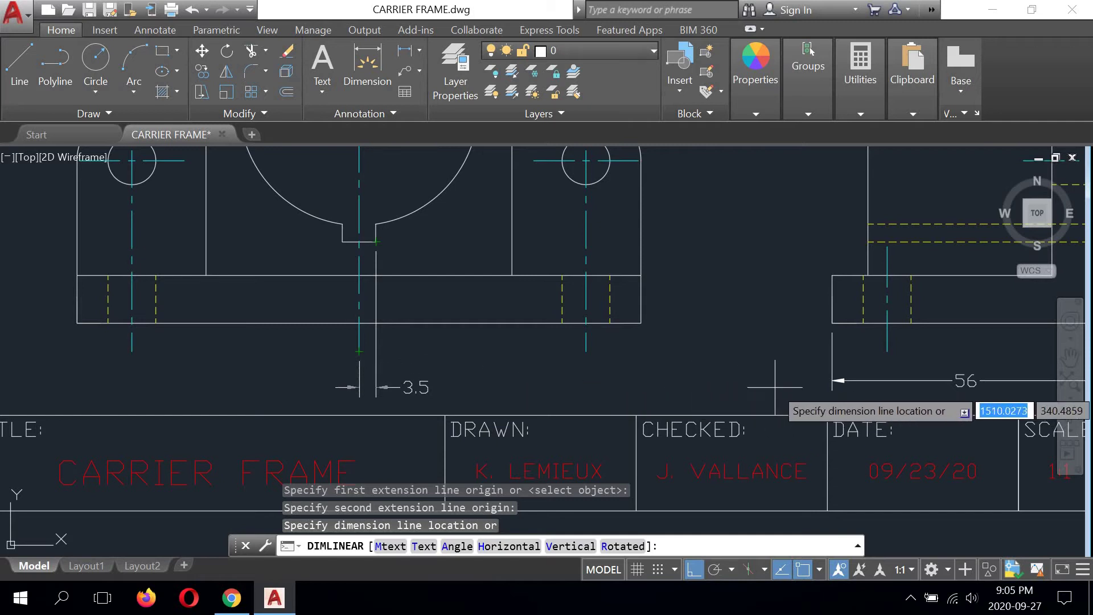
middle_drag(781, 386, 711, 383)
scroll(762, 379, up, 5)
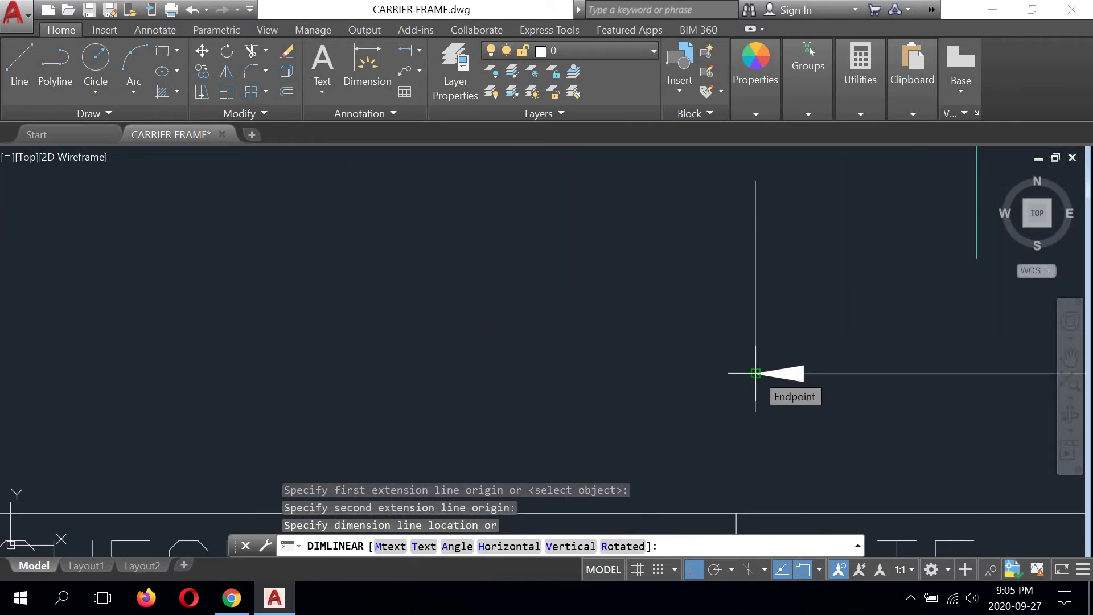
click(756, 373)
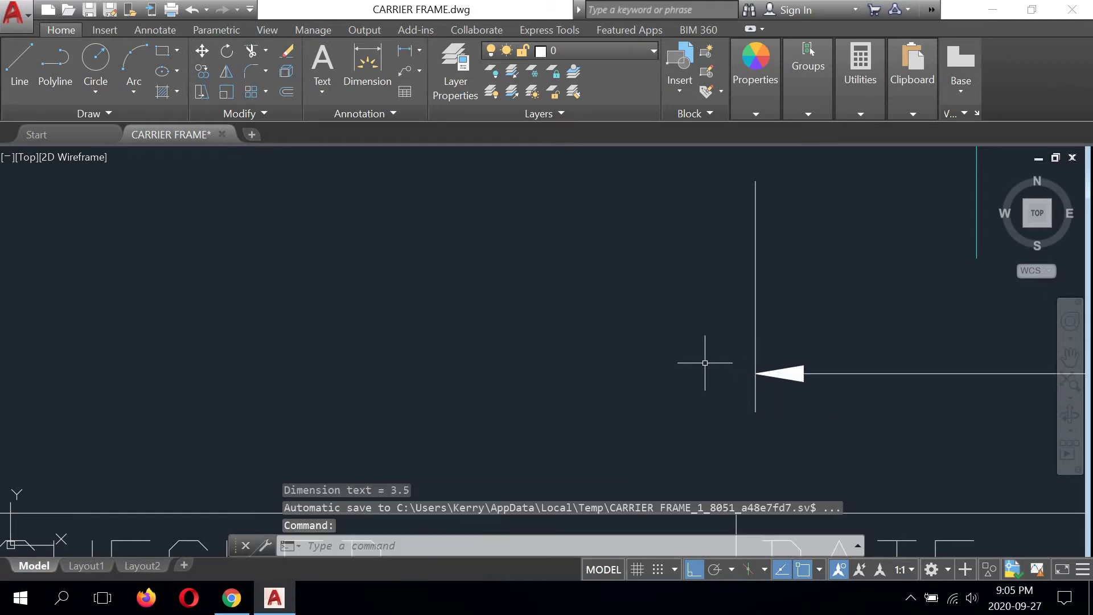
Step: Examine the notch dimension's alignment with the side view's width dimension and review the front view's arc against the top view
scroll(705, 363, down, 5)
middle_drag(487, 369, 610, 366)
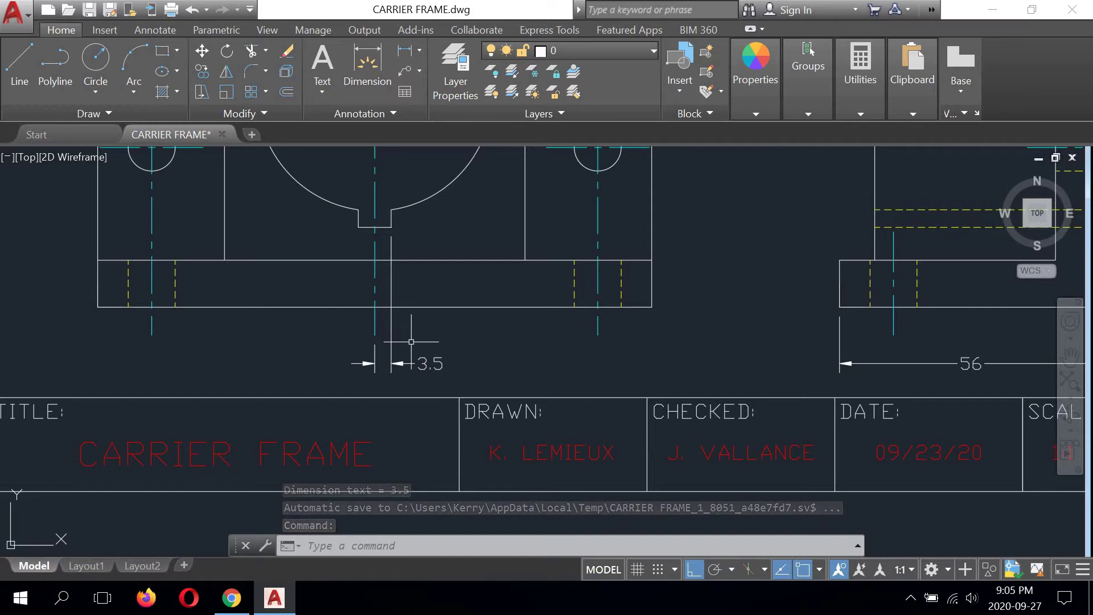
middle_drag(502, 354, 378, 367)
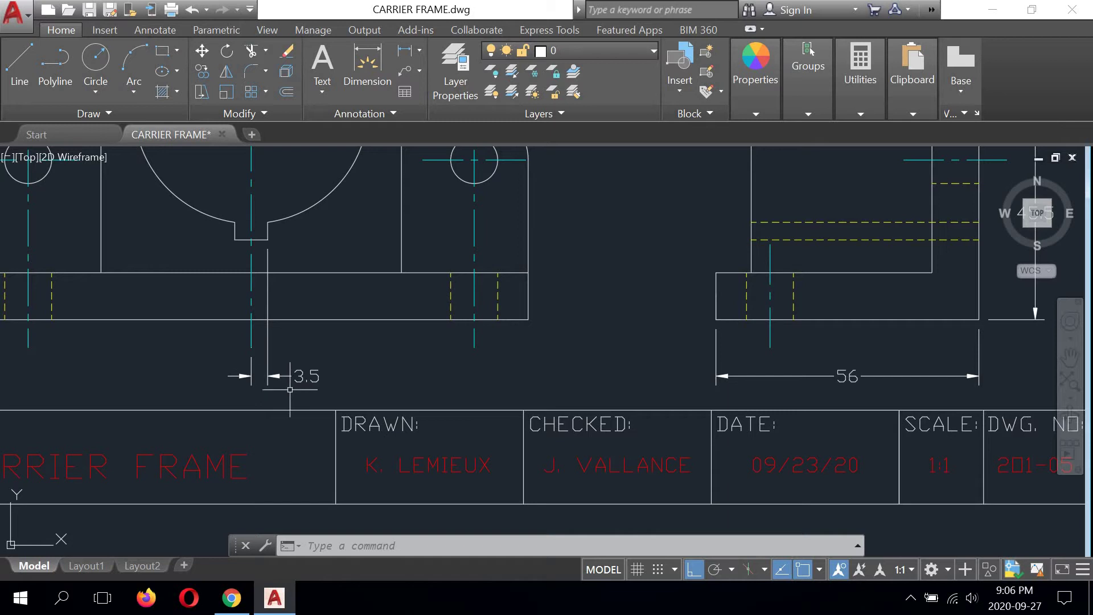
middle_drag(379, 335, 536, 401)
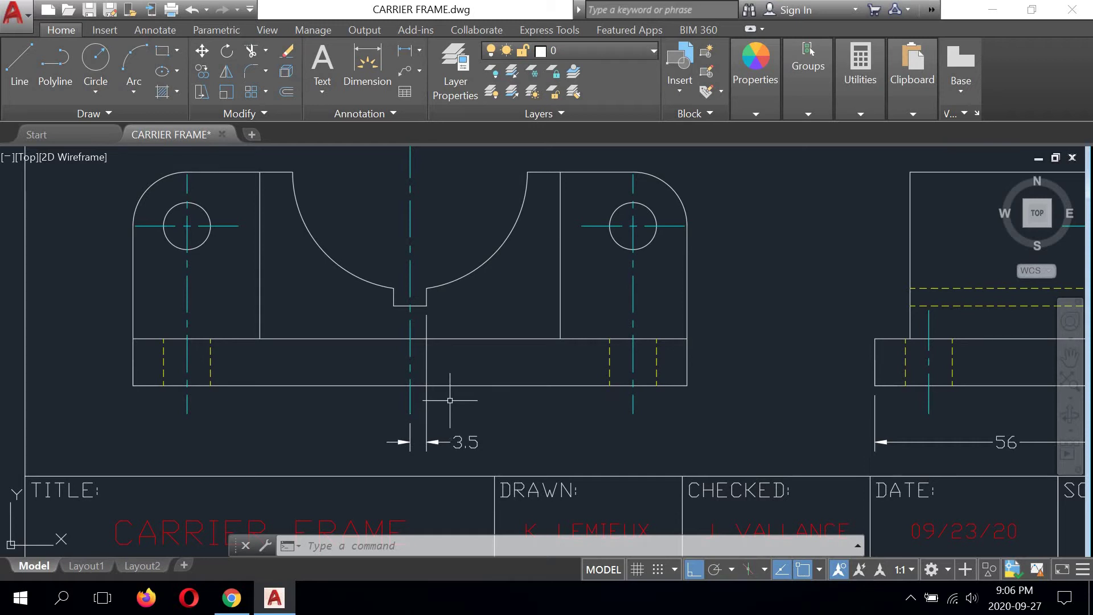
middle_drag(345, 224, 415, 353)
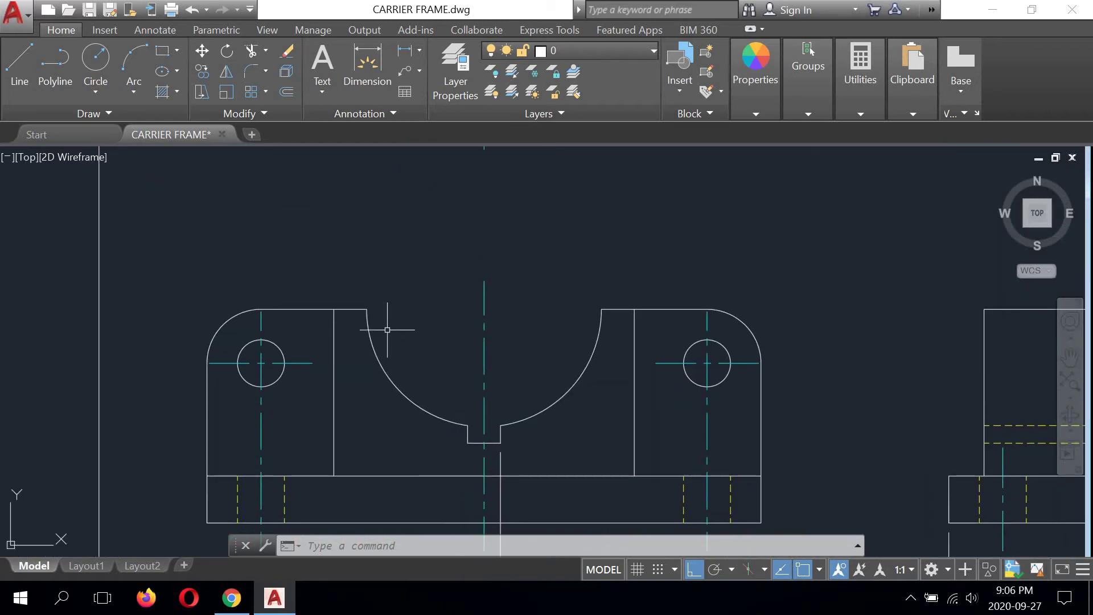
scroll(388, 331, down, 4)
scroll(395, 273, up, 2)
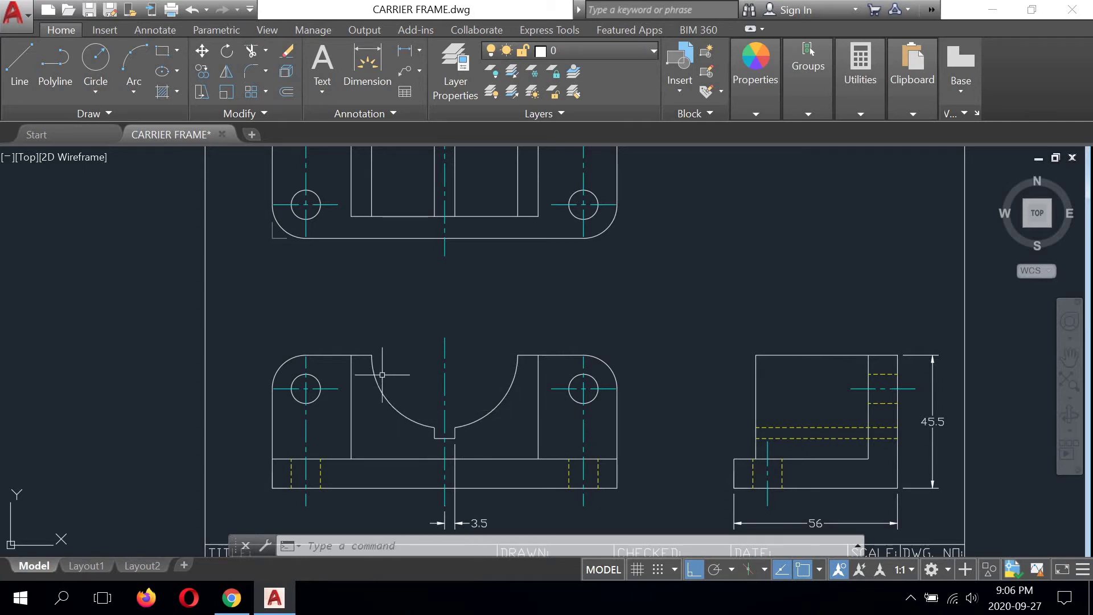
middle_drag(477, 321, 469, 383)
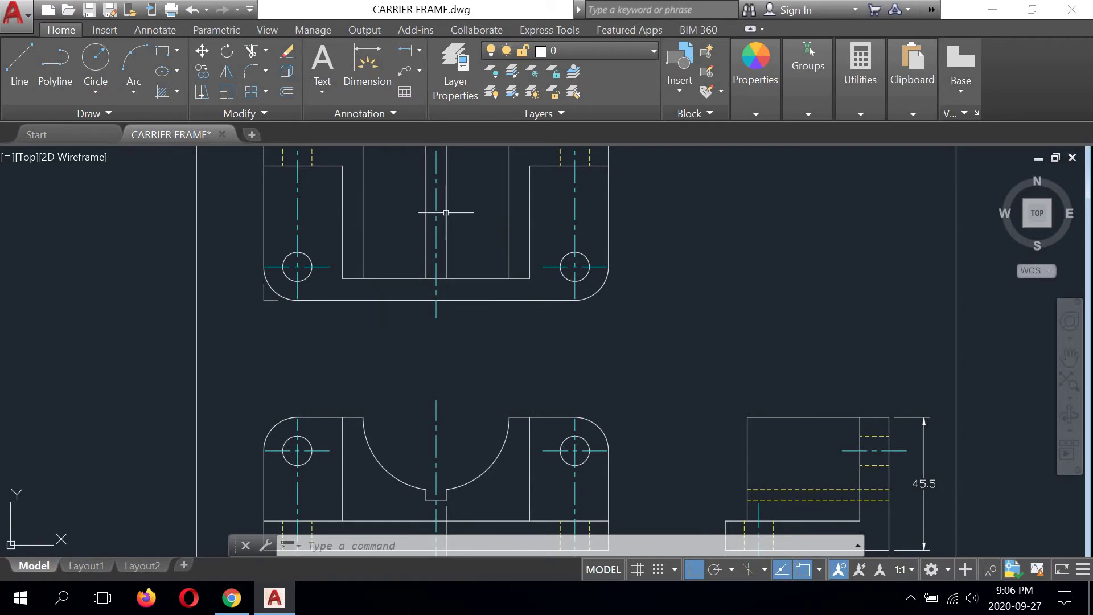
Step: Add a radius dimension to the front view's large arc, placing it above the arc's left end with the text on the inside
scroll(484, 222, down, 3)
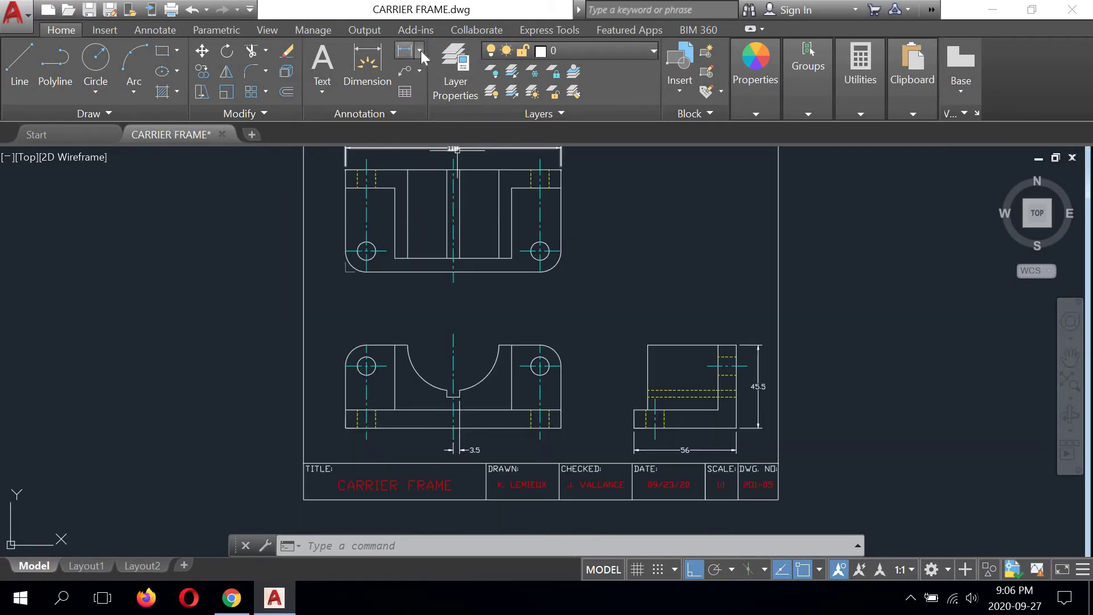
click(421, 50)
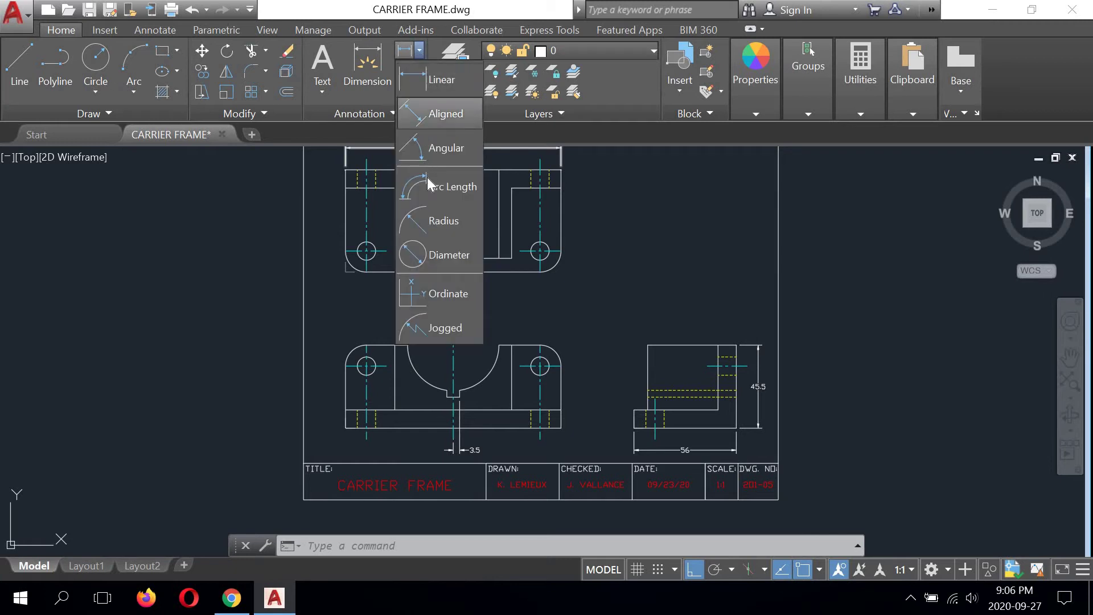
click(441, 221)
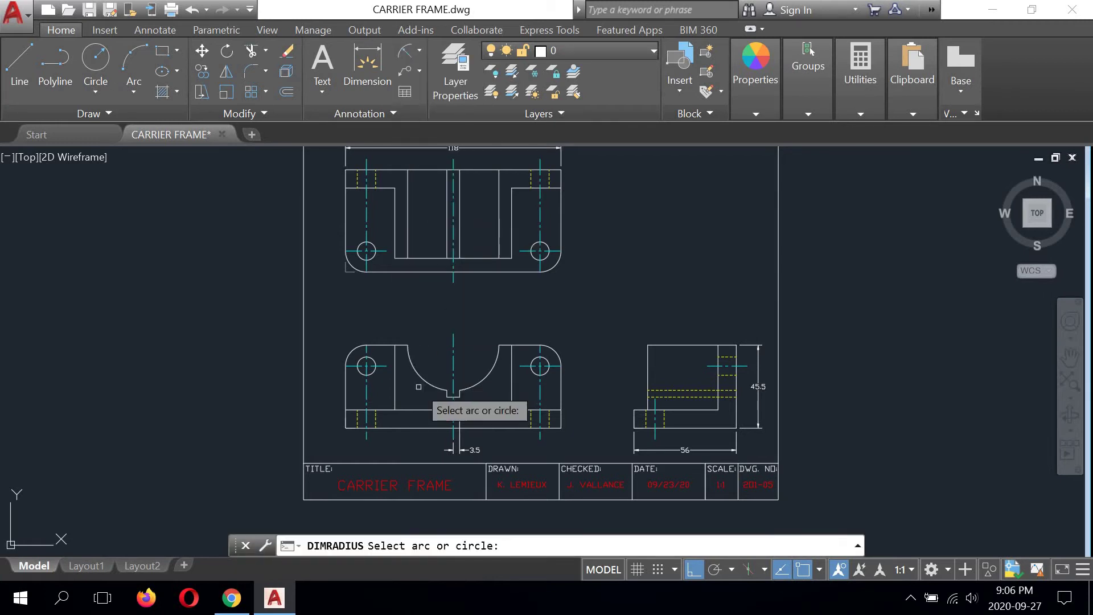
scroll(420, 385, up, 5)
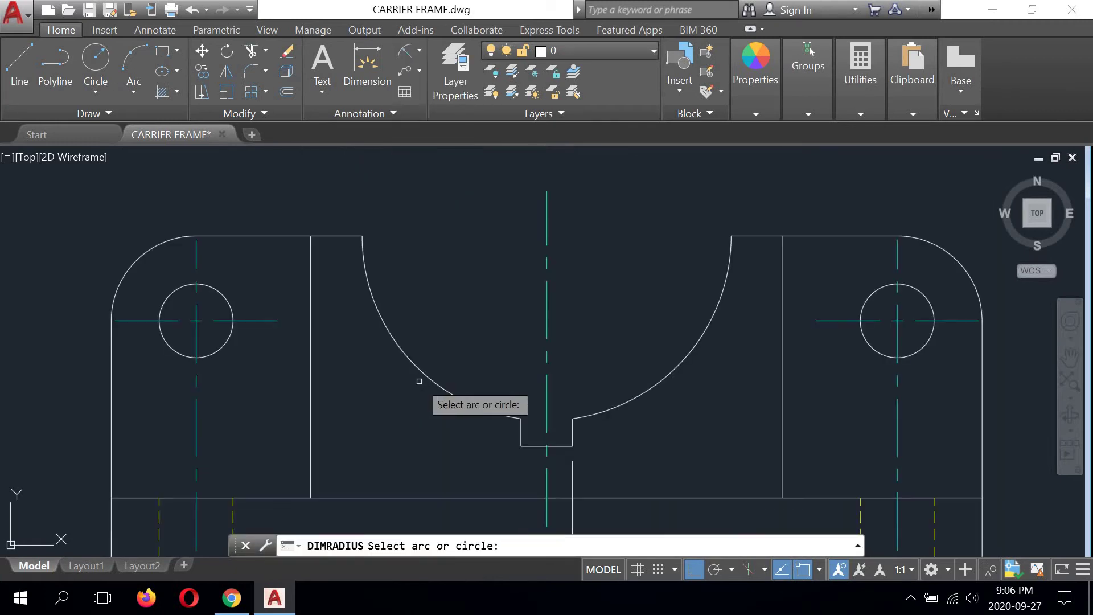
click(392, 335)
middle_drag(393, 183, 368, 272)
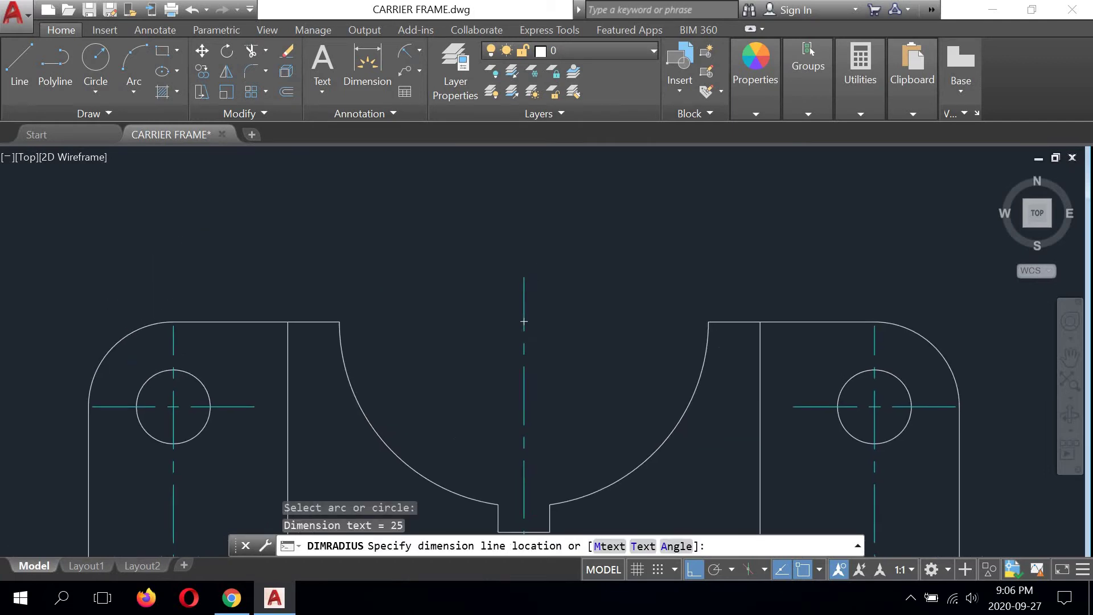
scroll(367, 243, down, 2)
scroll(370, 239, up, 5)
scroll(381, 249, down, 5)
mouse_move(381, 245)
middle_down()
mouse_move(378, 310)
mouse_move(384, 302)
middle_up()
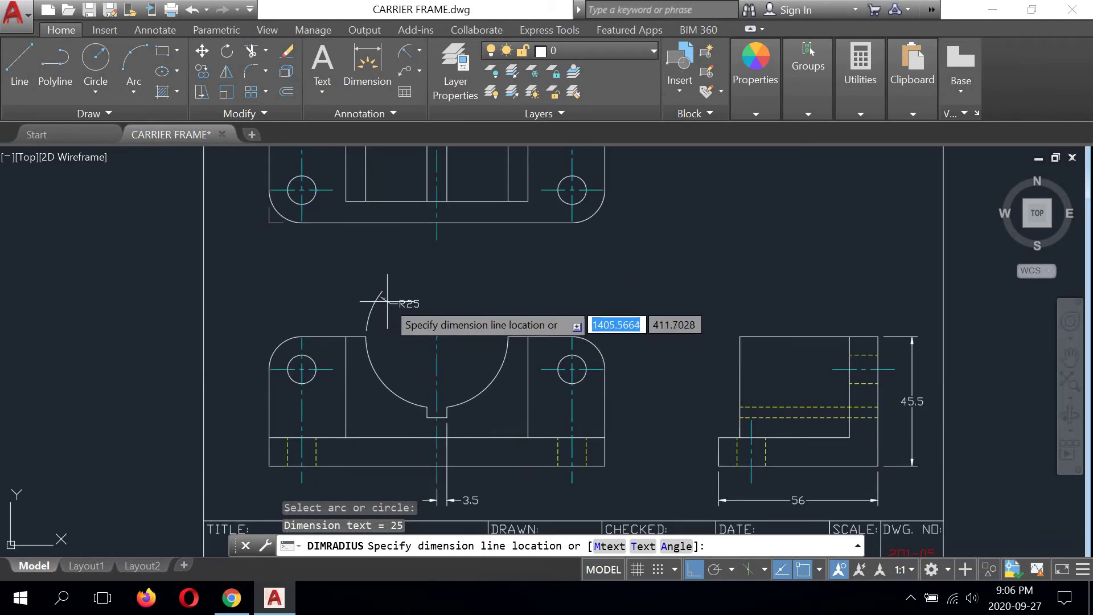
mouse_move(387, 303)
middle_down()
mouse_move(368, 435)
mouse_move(376, 302)
middle_up()
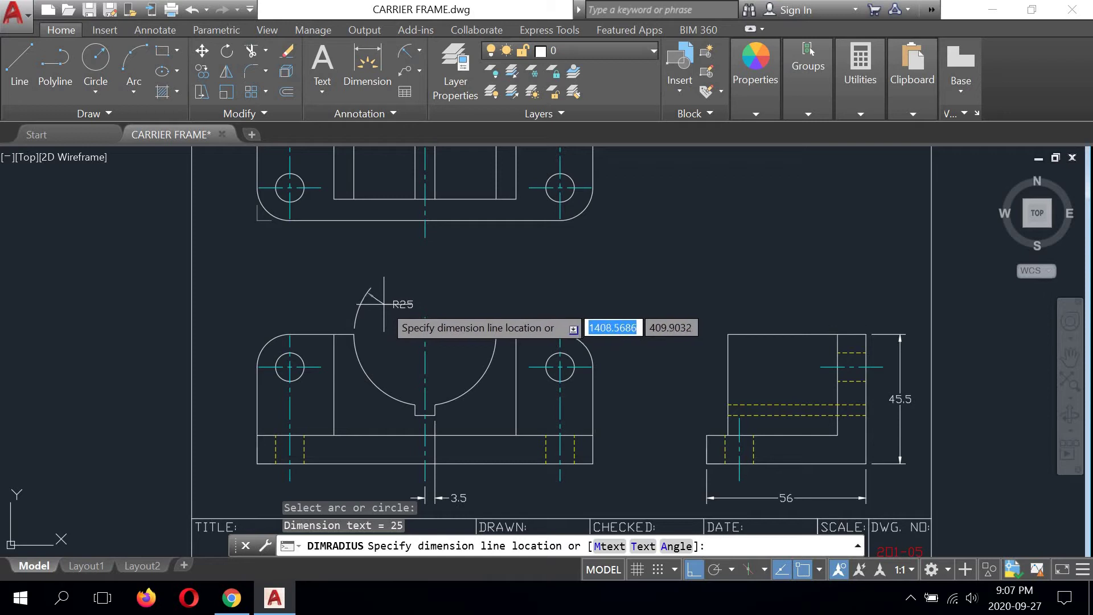
click(385, 303)
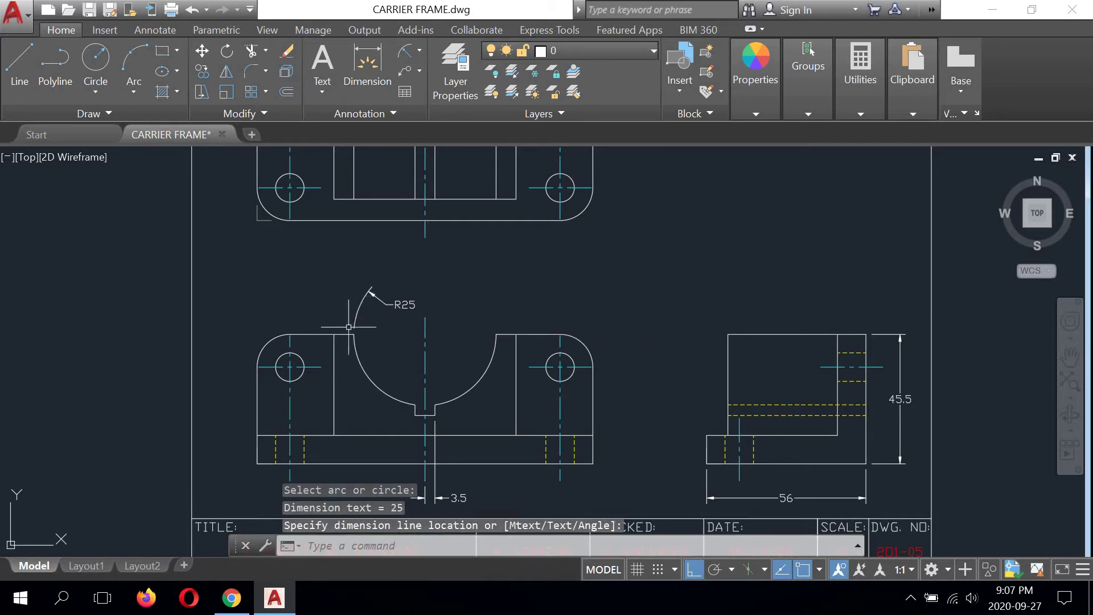
Step: Examine the notch's depth in the front view and its hidden lines in the side view, checking the dimensions placed around them
scroll(348, 358, down, 2)
scroll(405, 336, up, 2)
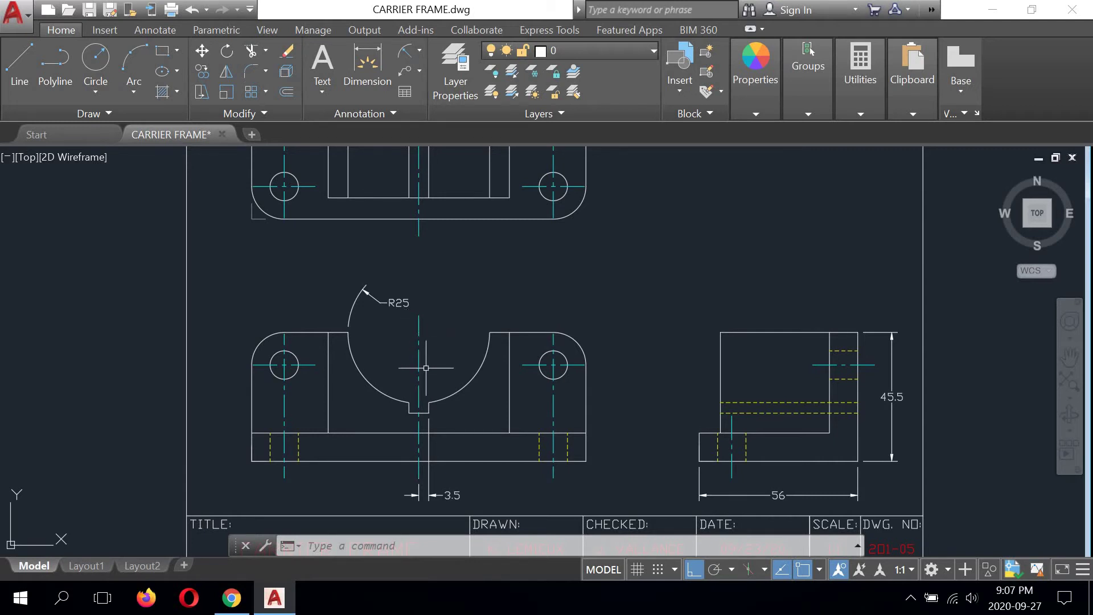
scroll(529, 335, down, 3)
scroll(529, 335, up, 5)
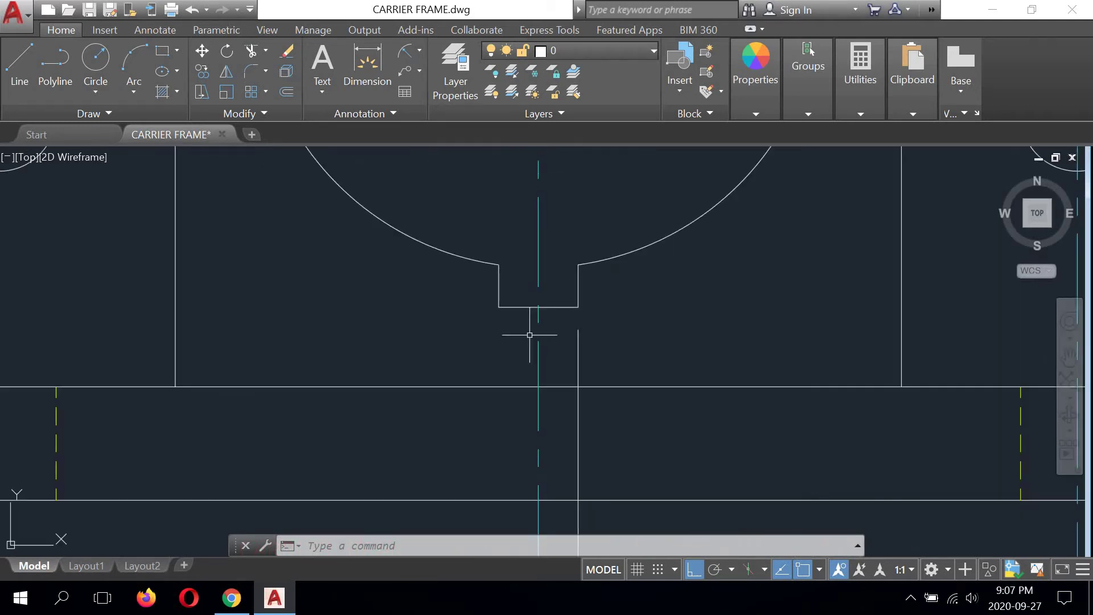
scroll(512, 299, down, 3)
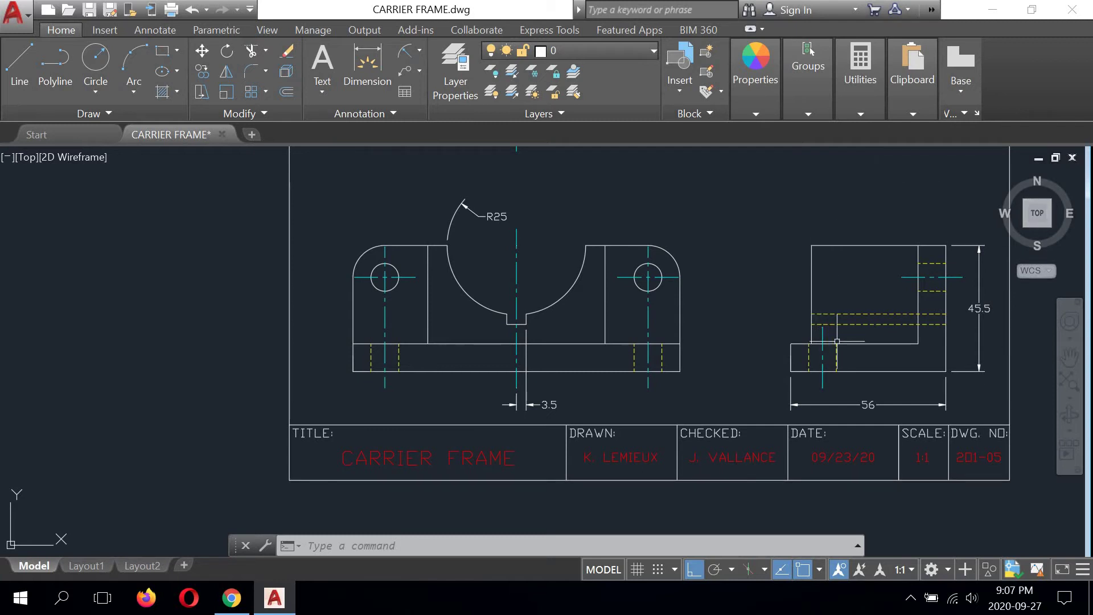
scroll(844, 346, up, 2)
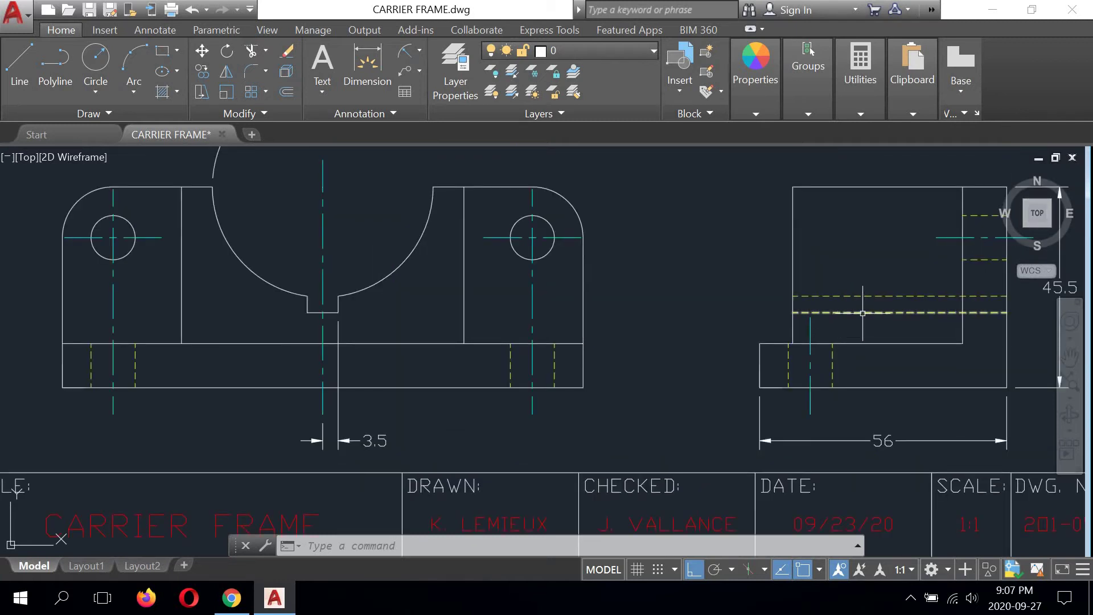
scroll(632, 341, down, 2)
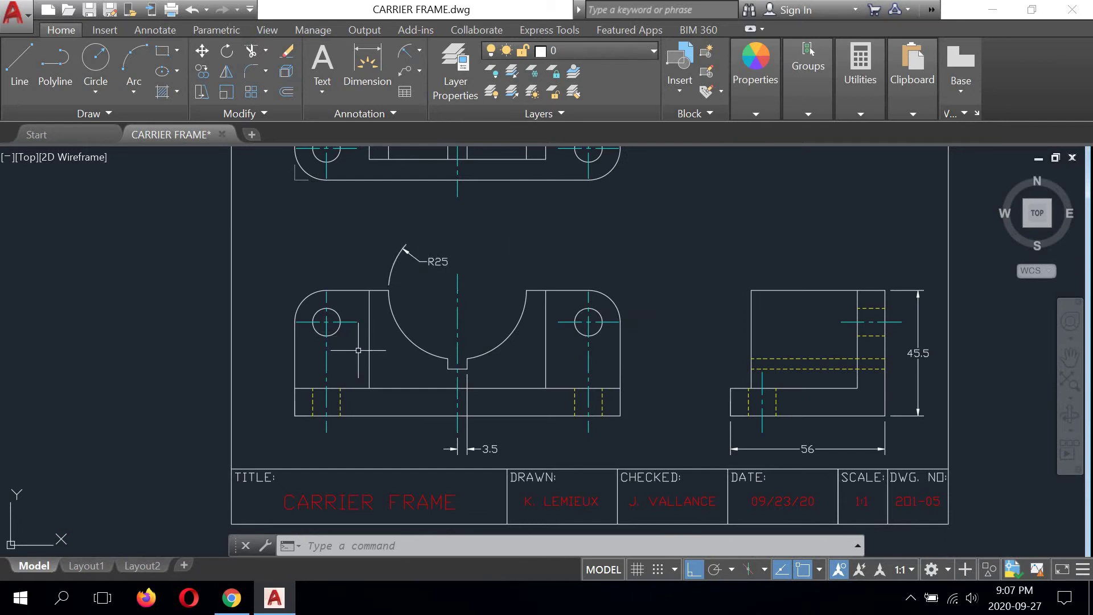
middle_drag(329, 288, 286, 269)
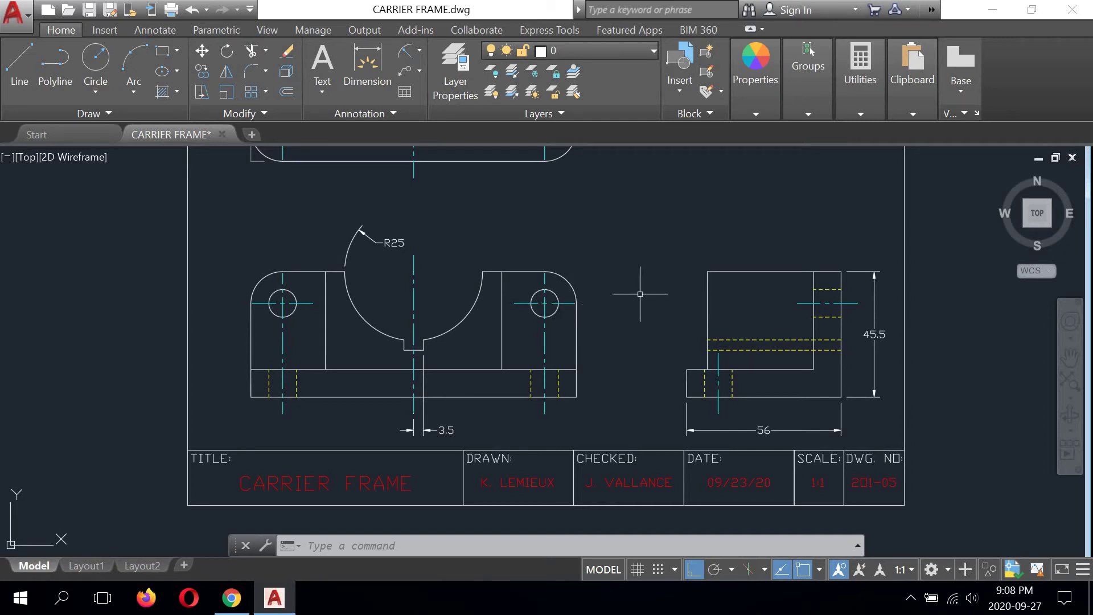
Step: Add a vertical linear dimension from the front view's top edge to the notch's bottom edge, placing its line on the view's left edge
middle_drag(623, 302, 669, 325)
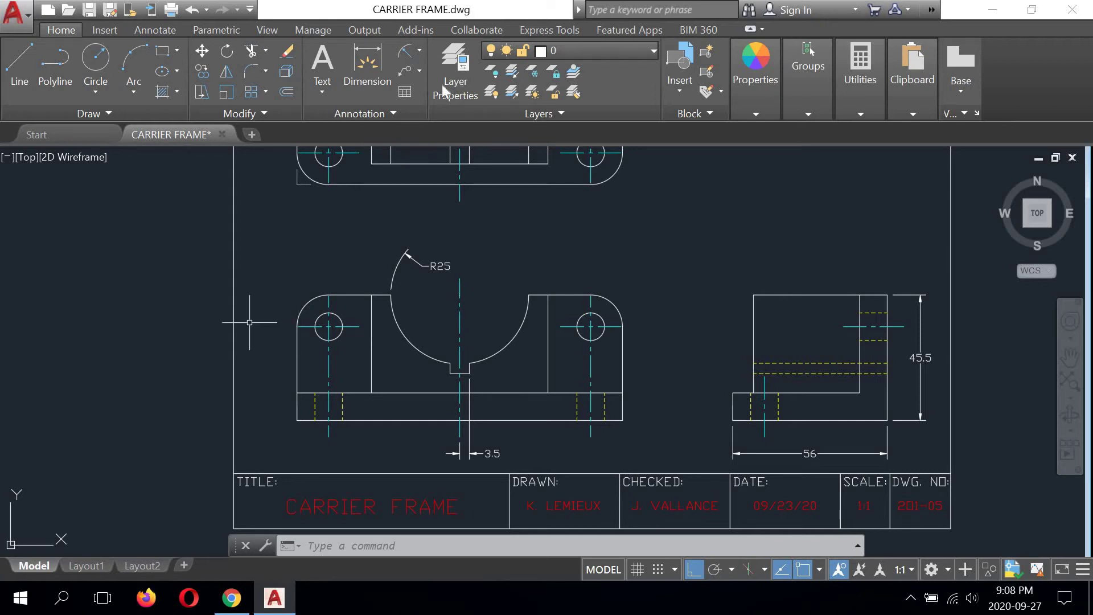
click(419, 50)
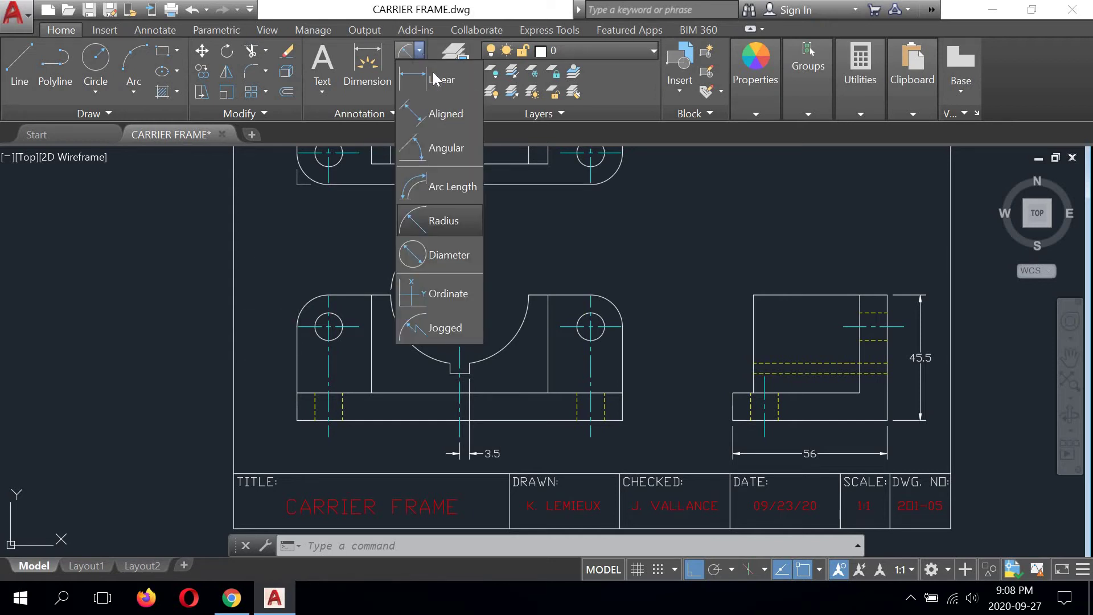
click(433, 80)
scroll(441, 265, up, 5)
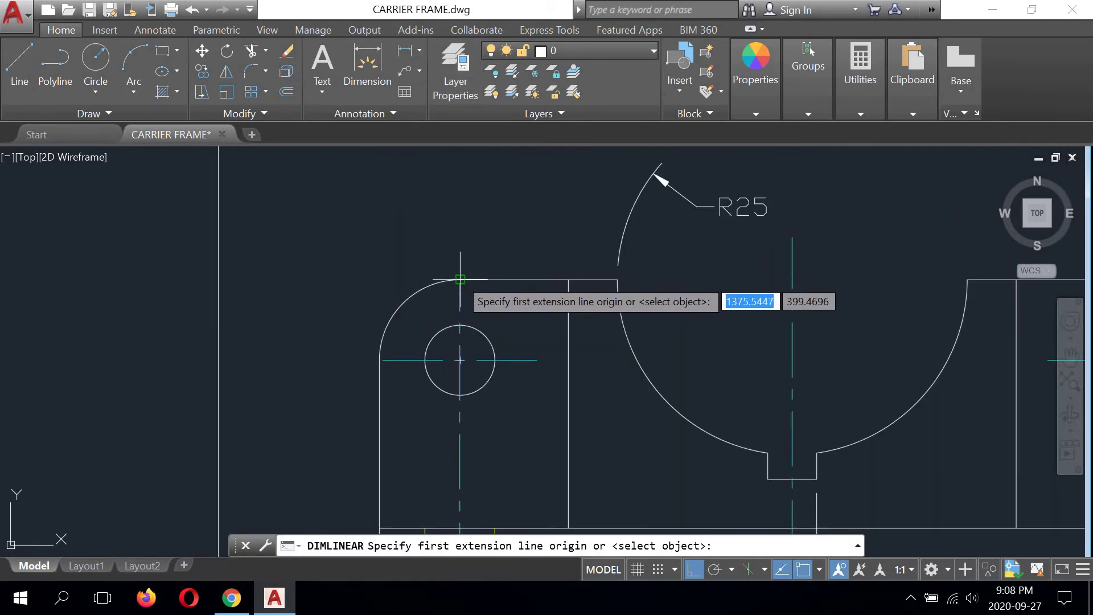
click(460, 280)
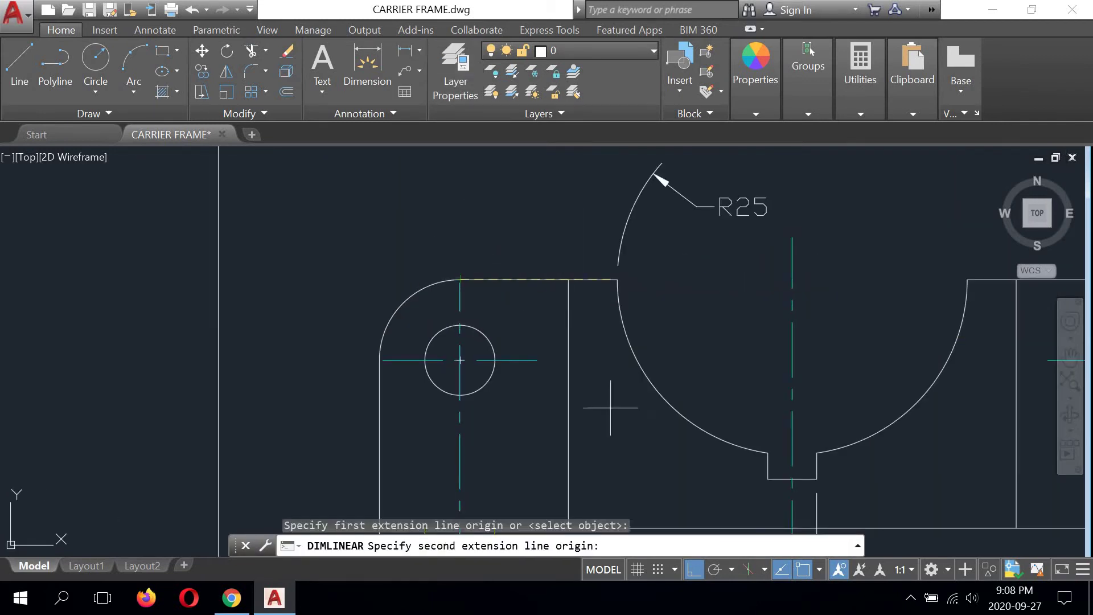
click(768, 483)
middle_drag(323, 386, 279, 323)
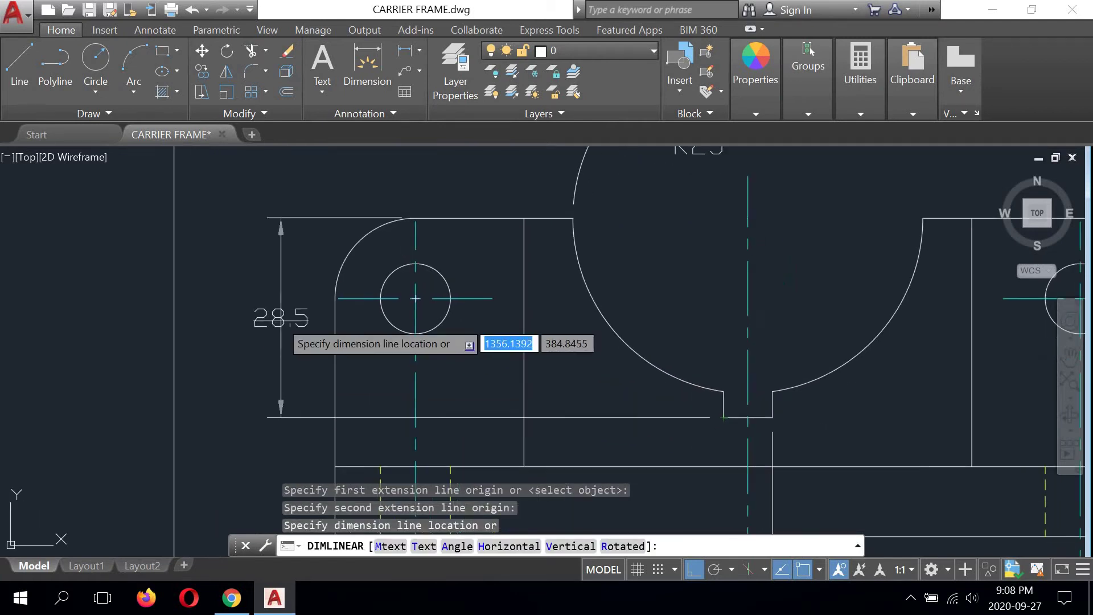
click(335, 416)
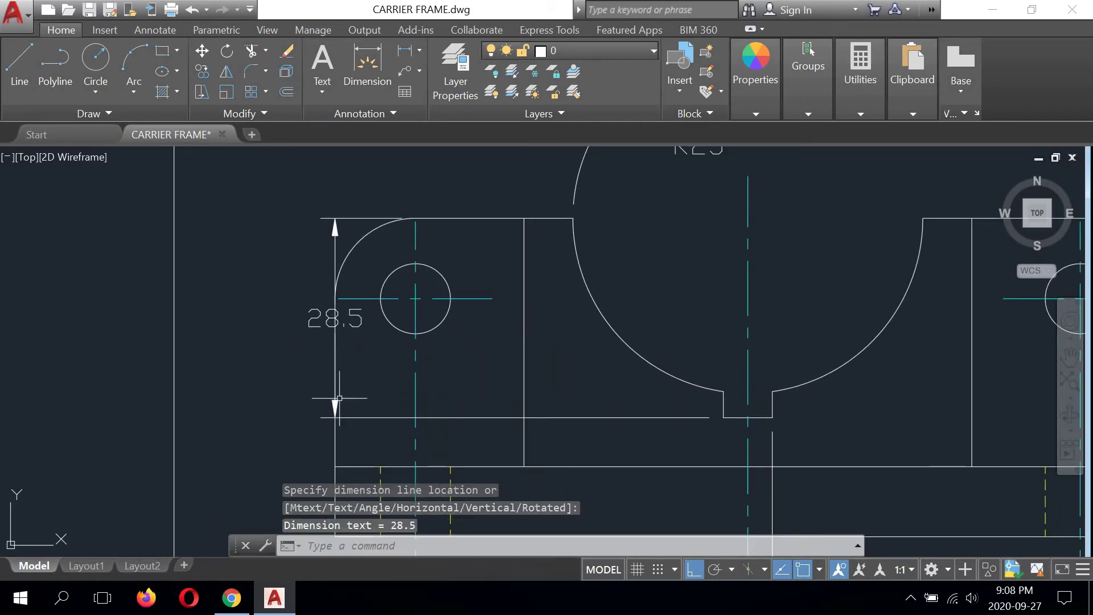
Step: Move the notch depth dimension line 12 units outward from the front view's left edge
click(335, 317)
click(335, 317)
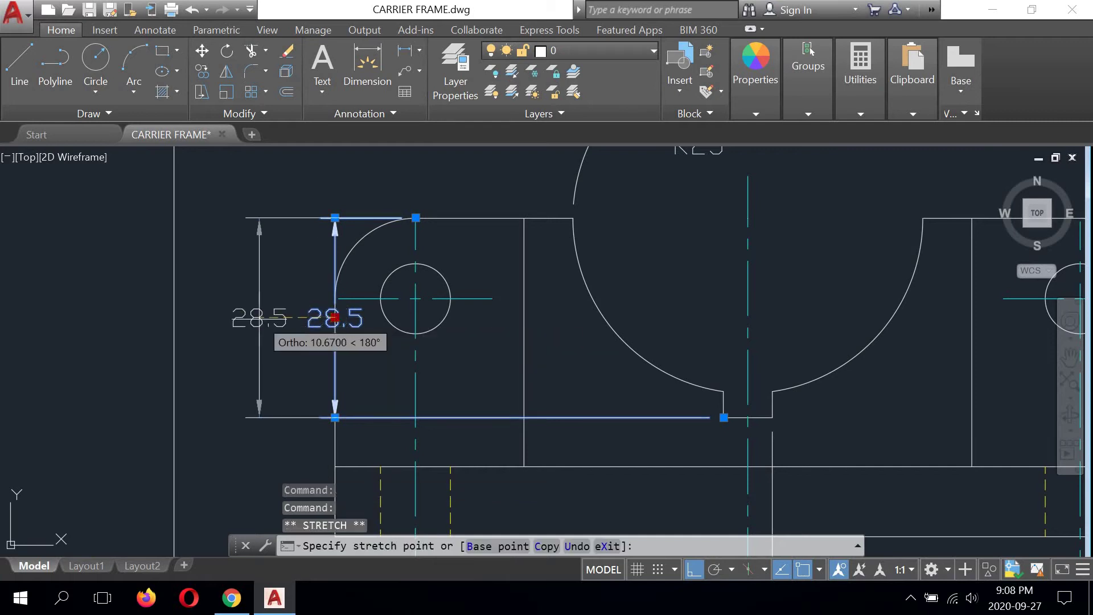
text(12)
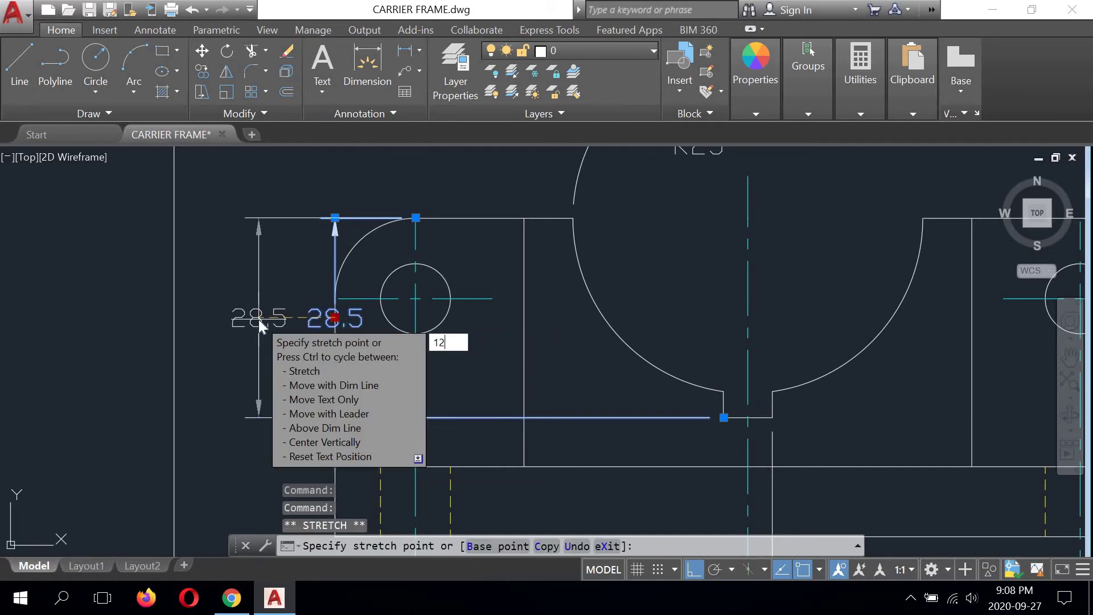
key(Return)
scroll(248, 315, down, 4)
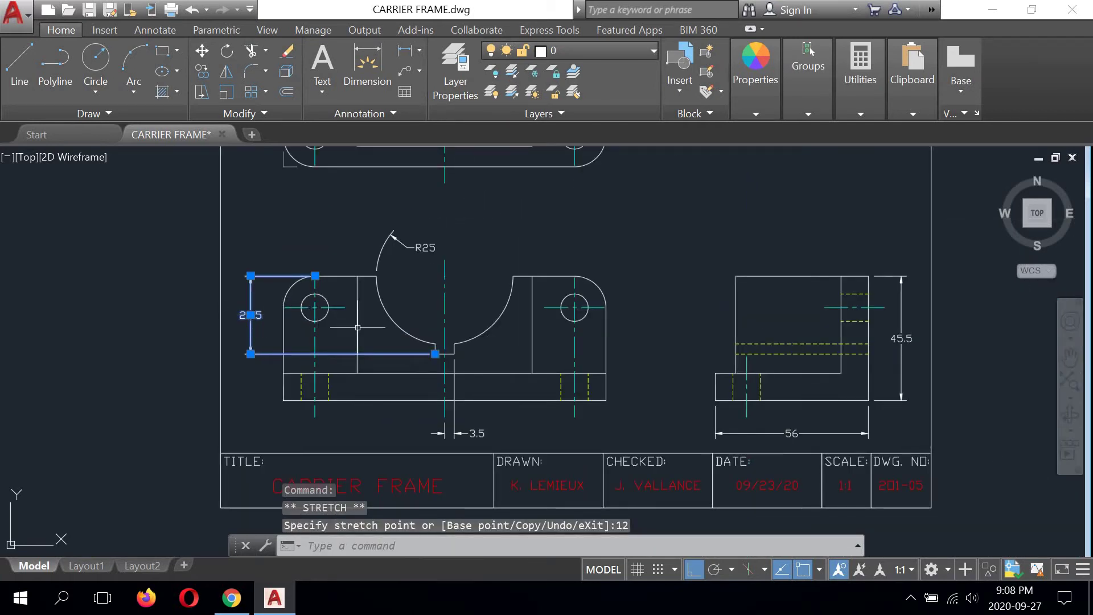
Step: Examine the top and front views together, checking which features of the central block and large arc still need dimensions
middle_drag(378, 336, 365, 366)
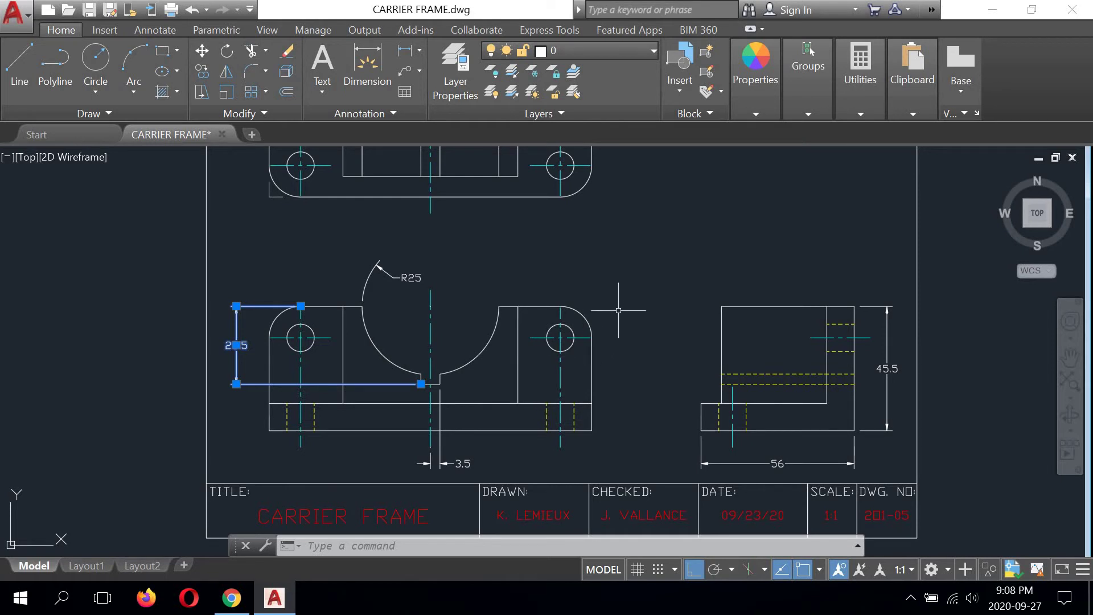
mouse_move(609, 304)
middle_down()
mouse_move(599, 368)
mouse_move(673, 427)
middle_up()
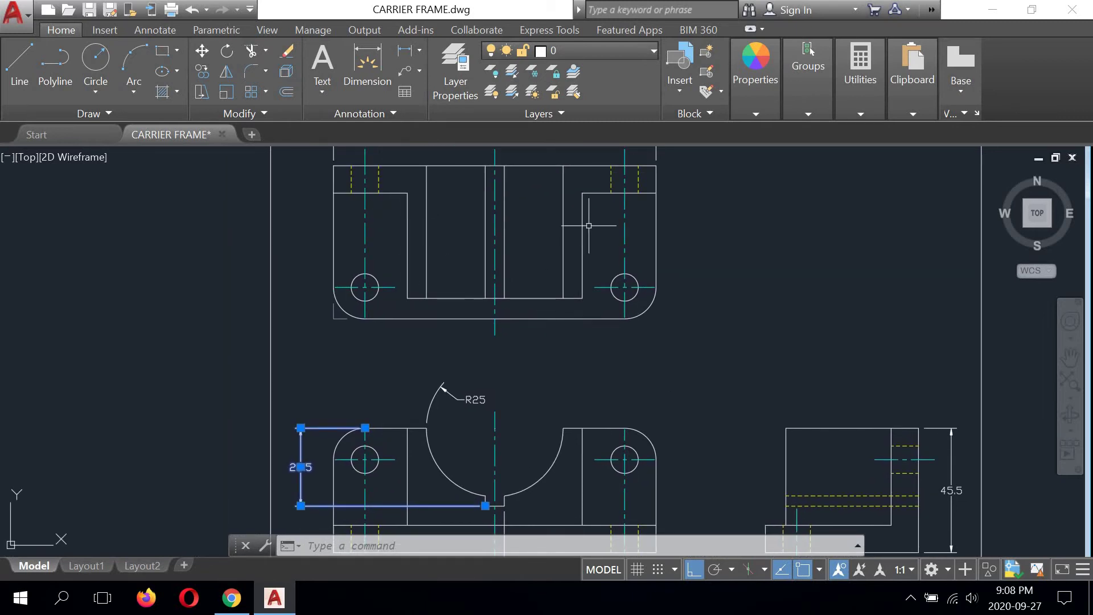
middle_drag(538, 414, 543, 328)
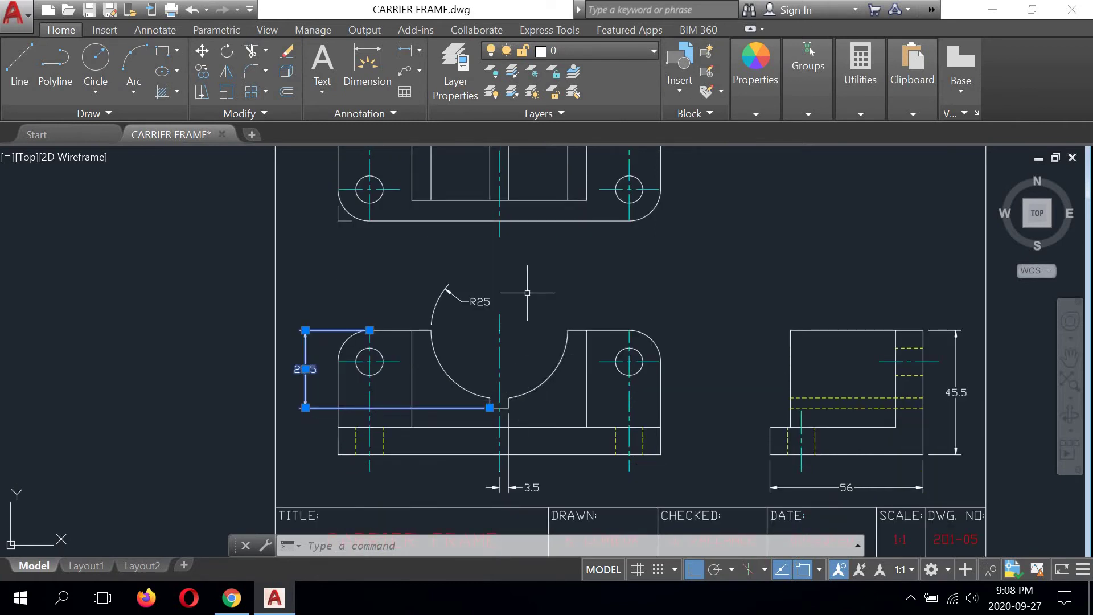
mouse_move(538, 296)
middle_down()
mouse_move(535, 349)
mouse_move(532, 244)
middle_up()
middle_drag(517, 392, 516, 334)
middle_drag(422, 303, 425, 329)
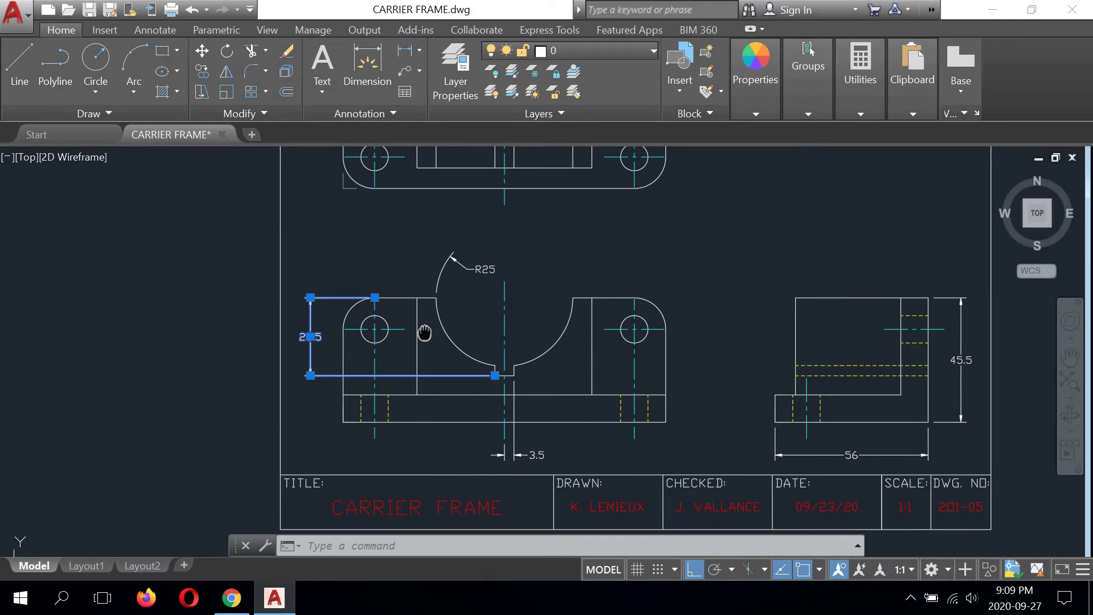
middle_drag(425, 333, 405, 443)
mouse_move(438, 315)
middle_down()
mouse_move(431, 360)
mouse_move(424, 277)
middle_up()
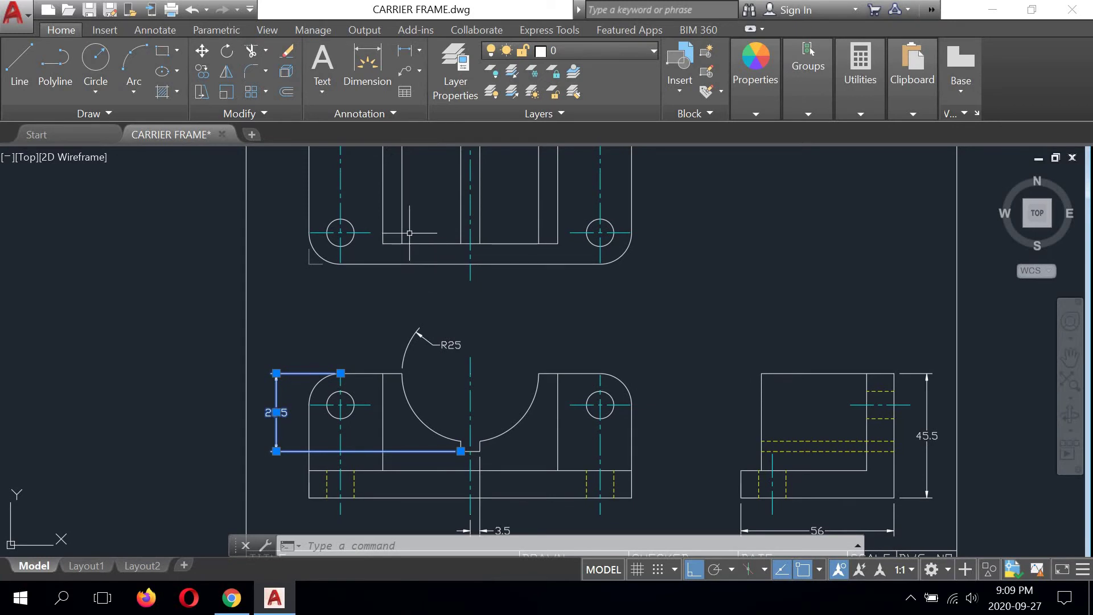
middle_drag(384, 216, 370, 321)
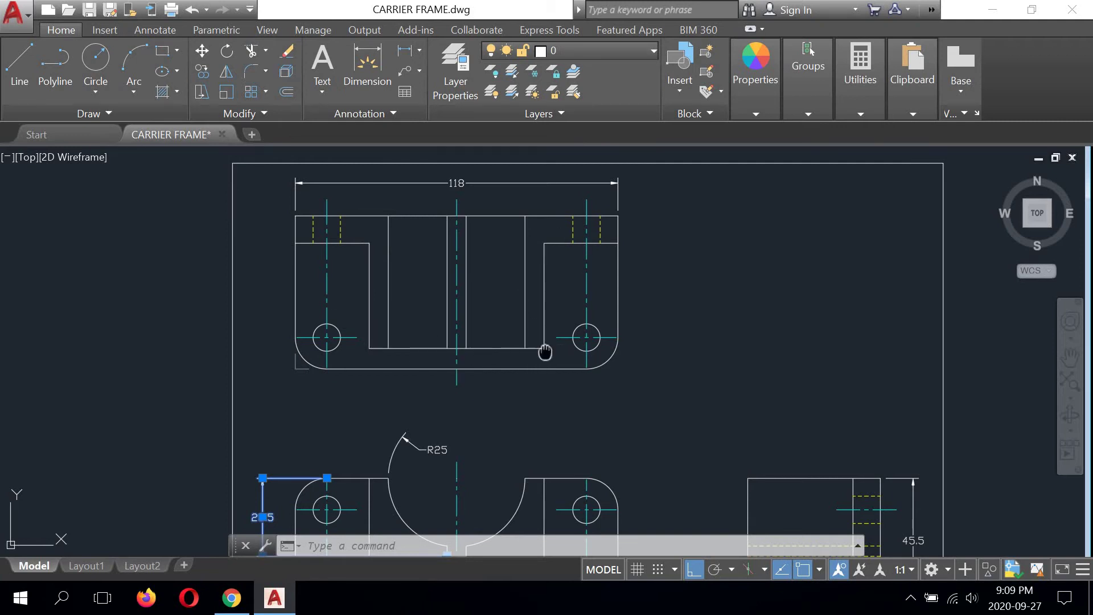
middle_drag(481, 502, 479, 324)
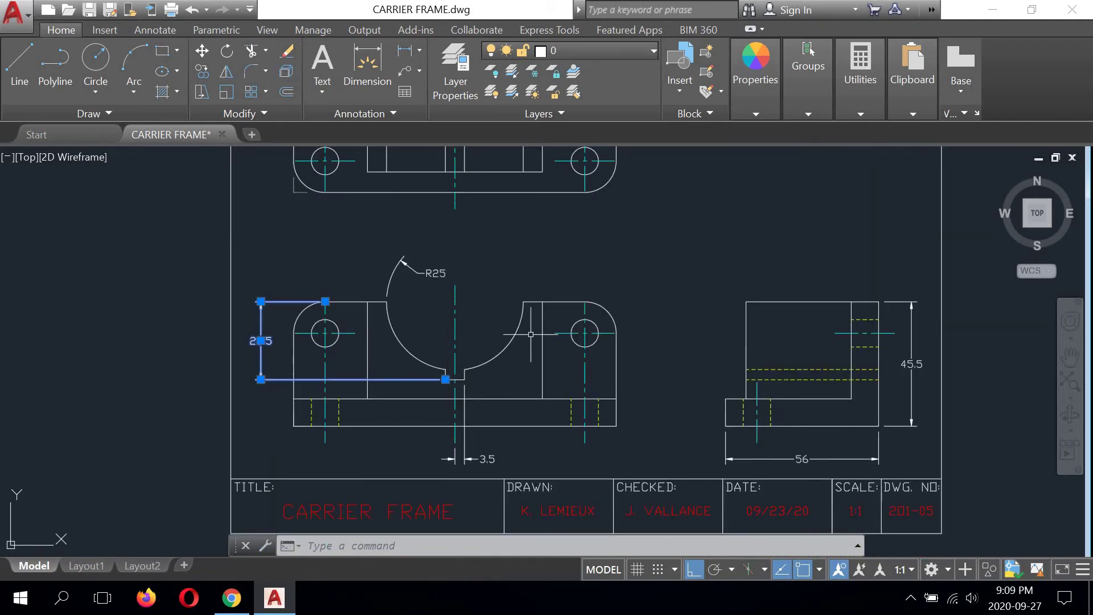
scroll(376, 340, up, 2)
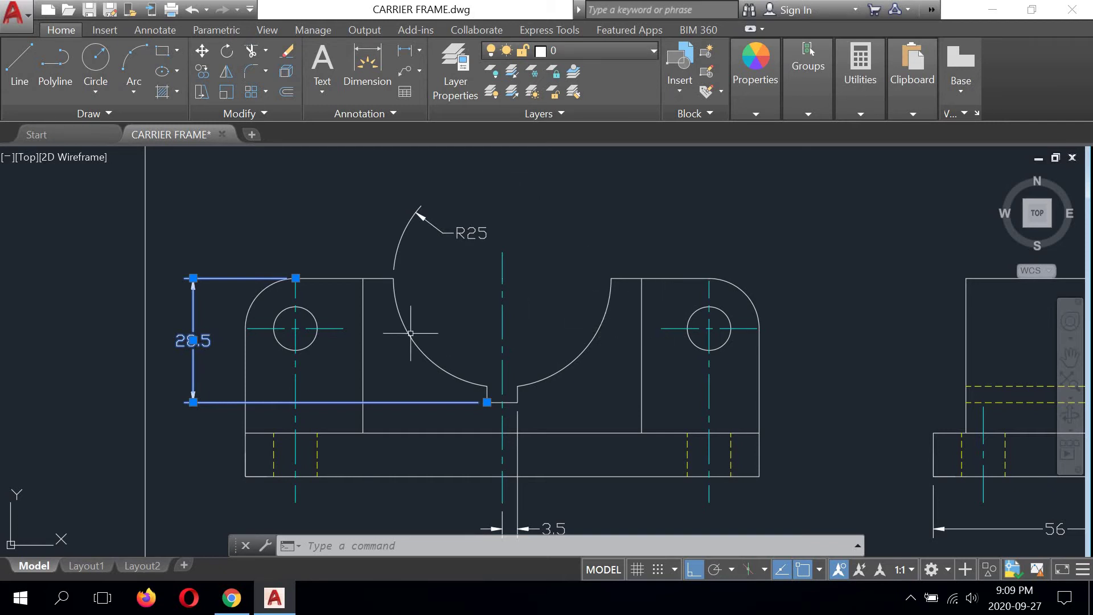
Step: Add a horizontal linear dimension across the top view's central block between its lower corners, placing its line on the view's bottom edge
middle_drag(612, 275, 583, 506)
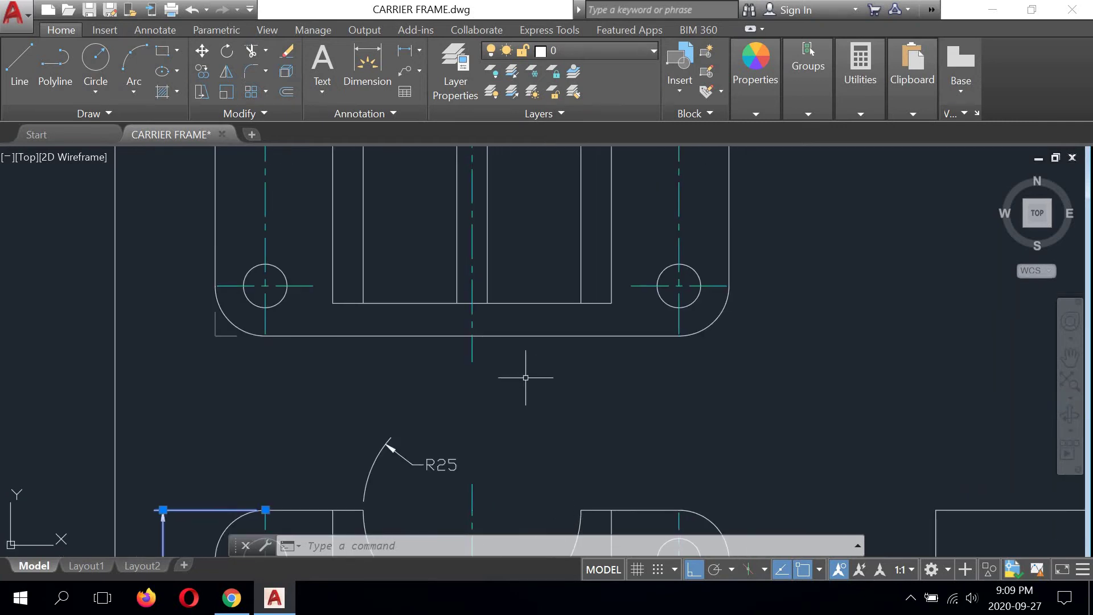
scroll(531, 377, down, 2)
scroll(448, 342, up, 2)
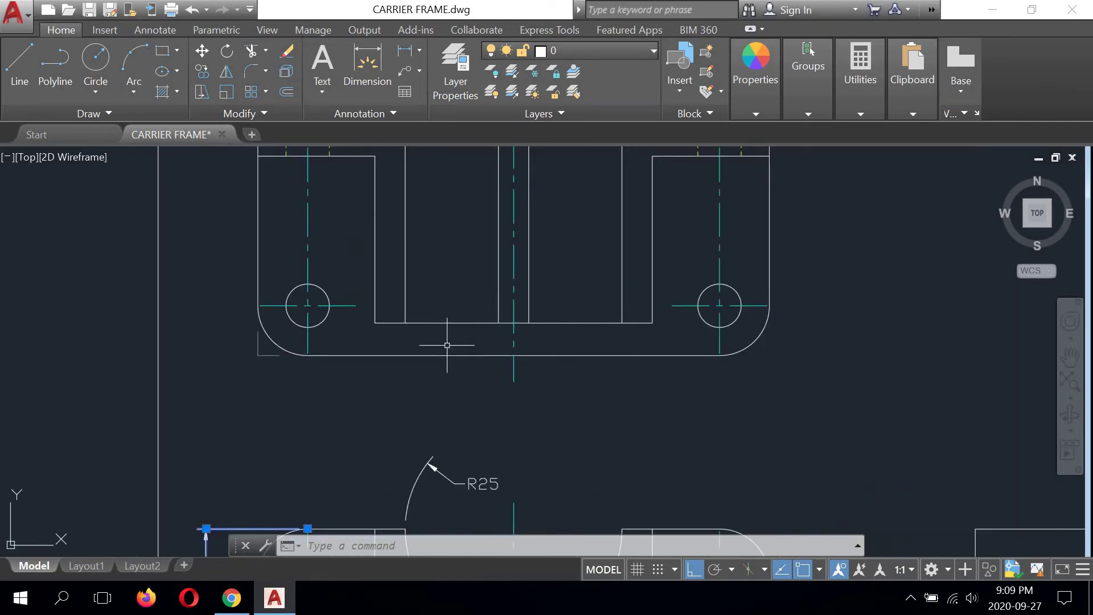
middle_drag(485, 353, 472, 311)
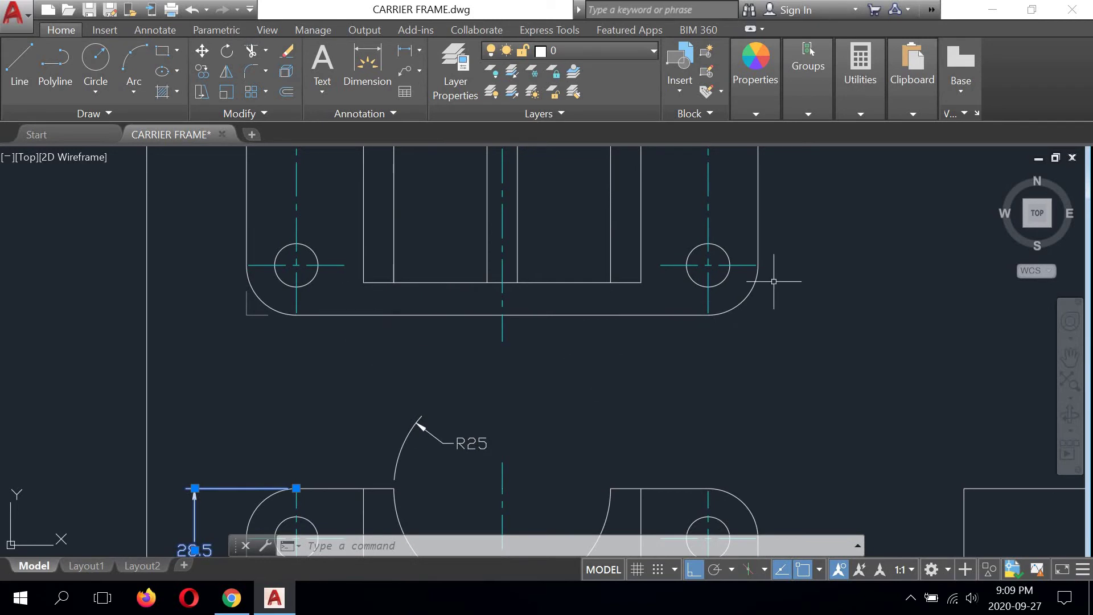
click(405, 50)
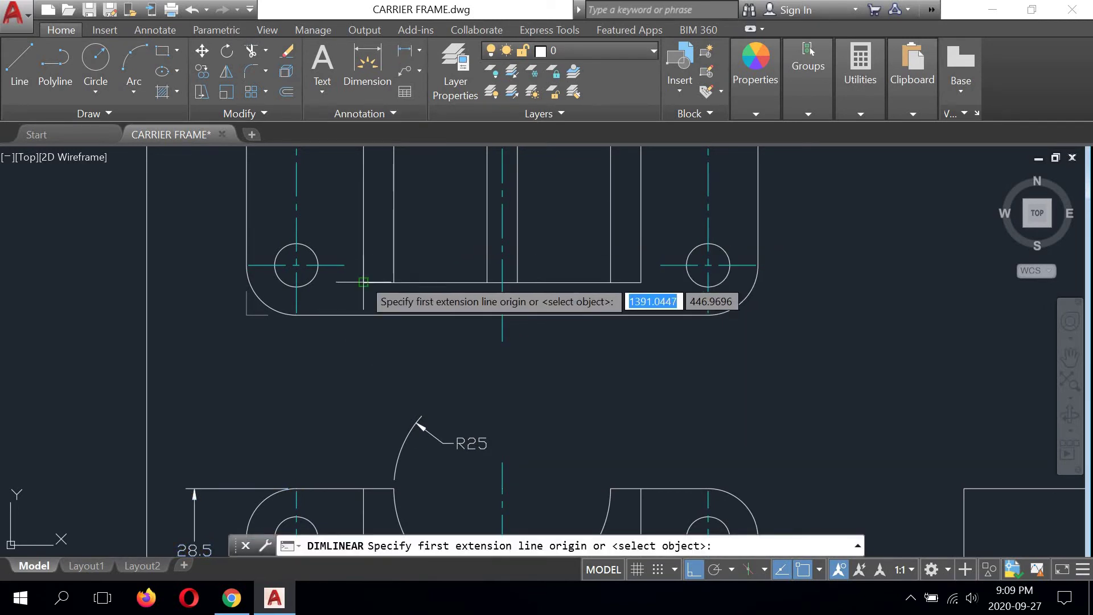
click(363, 282)
click(642, 282)
click(640, 315)
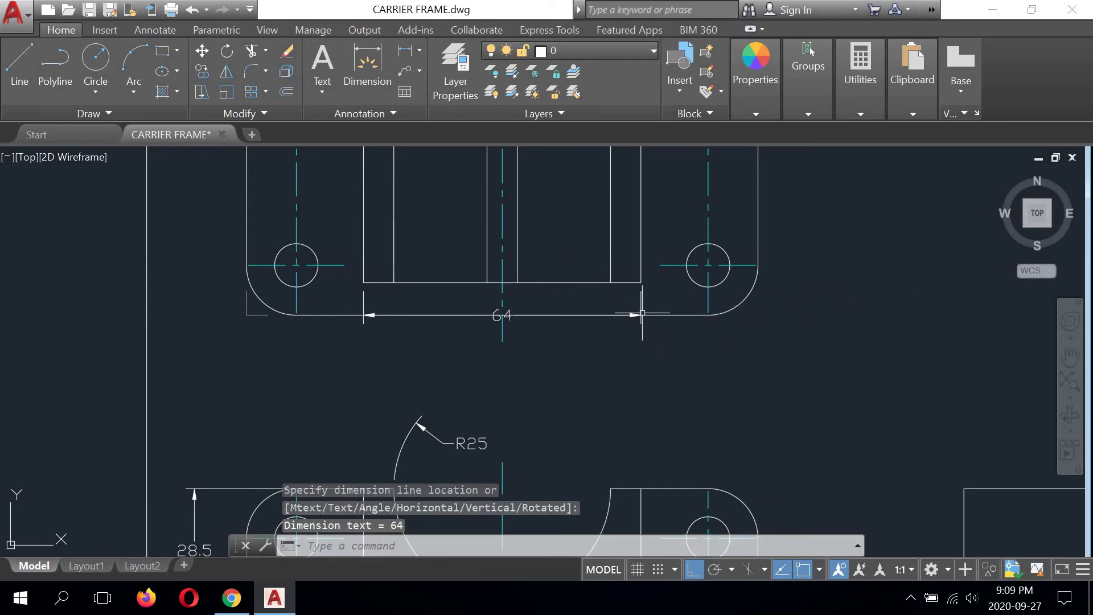
Step: Move the central block's width dimension line 12 units below the top view's bottom edge
click(514, 312)
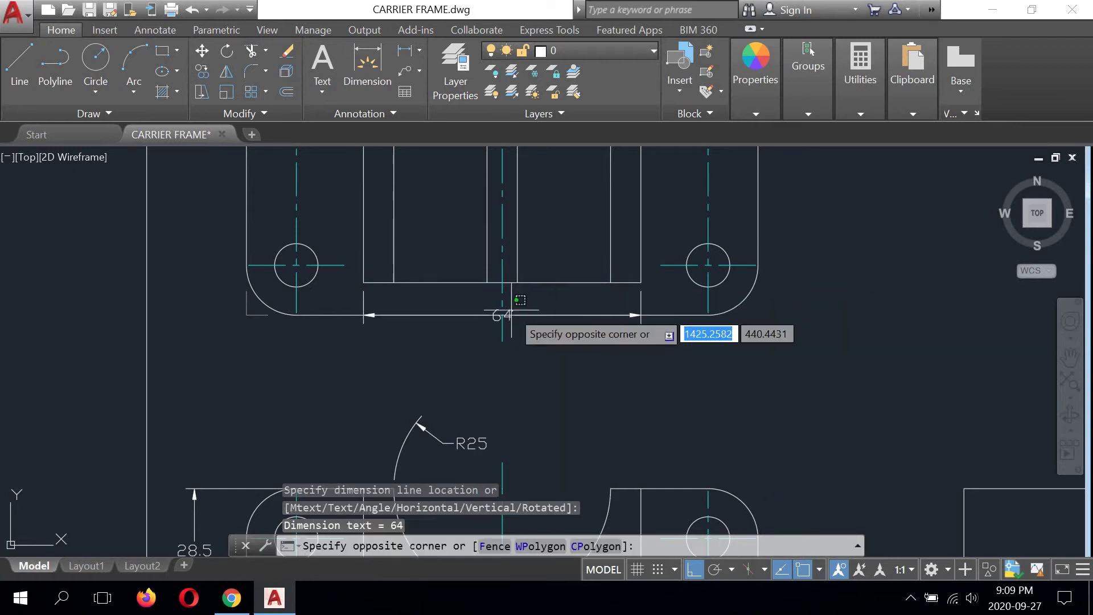
click(529, 307)
click(502, 314)
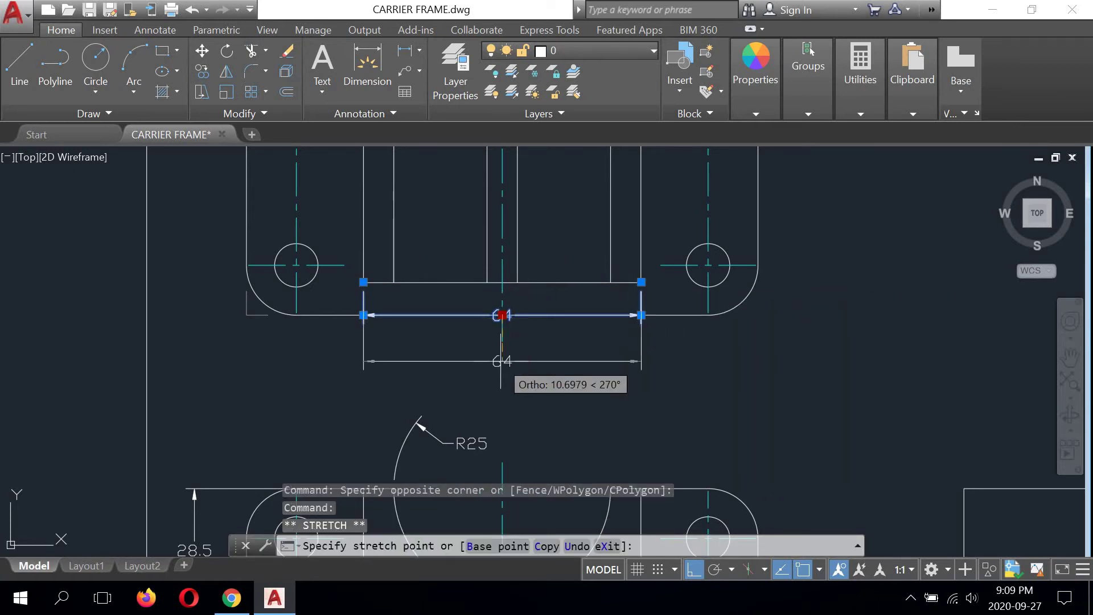
text(12)
key(Return)
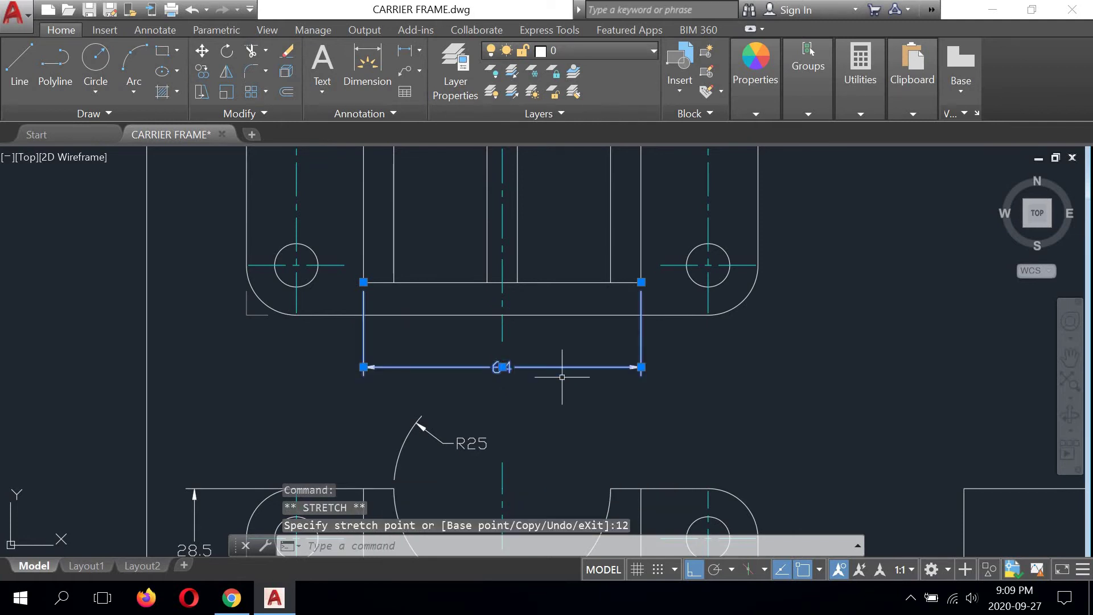
middle_drag(639, 371, 586, 306)
click(690, 291)
click(680, 302)
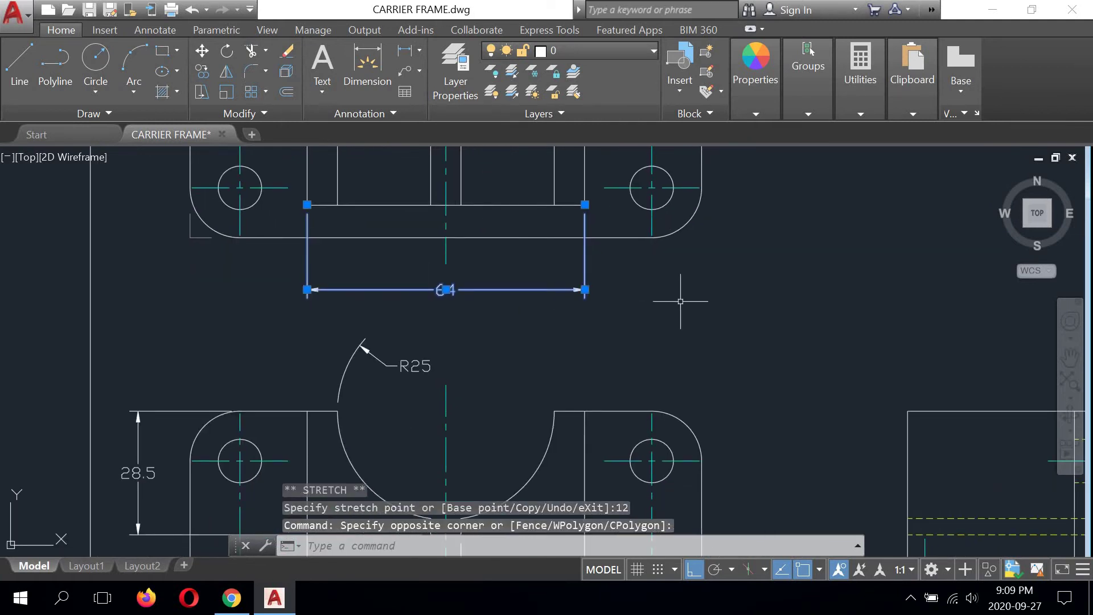
right_click(681, 301)
click(653, 336)
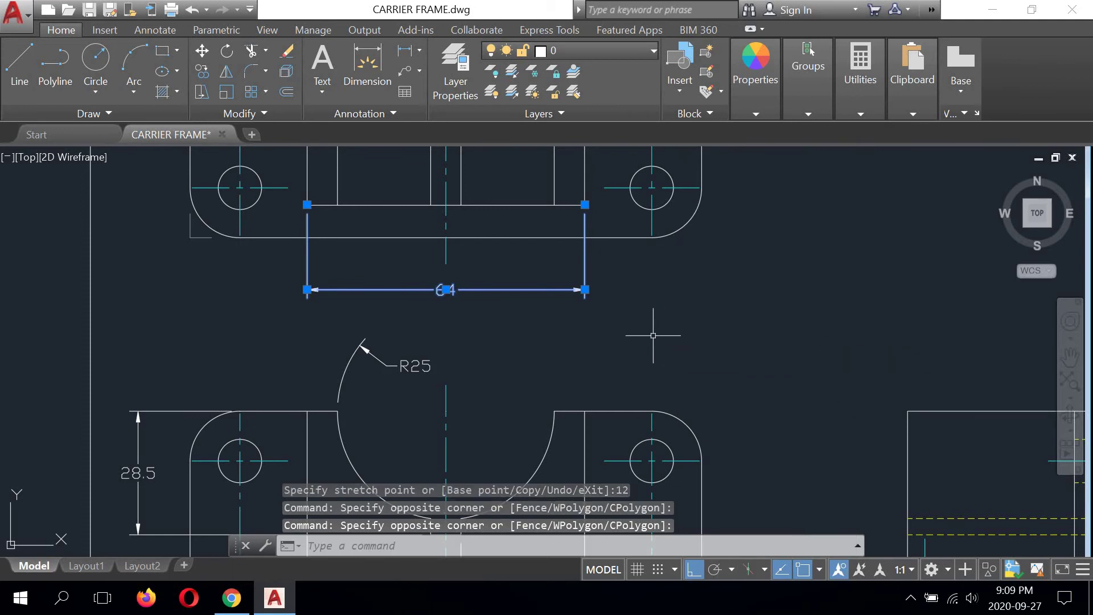
scroll(573, 334, down, 2)
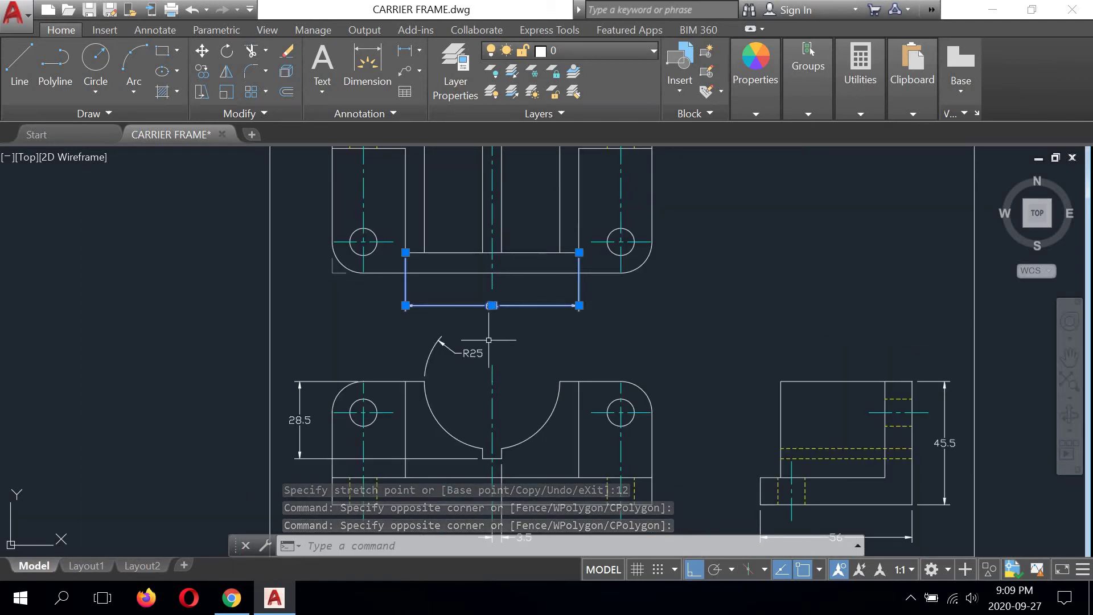
key(space)
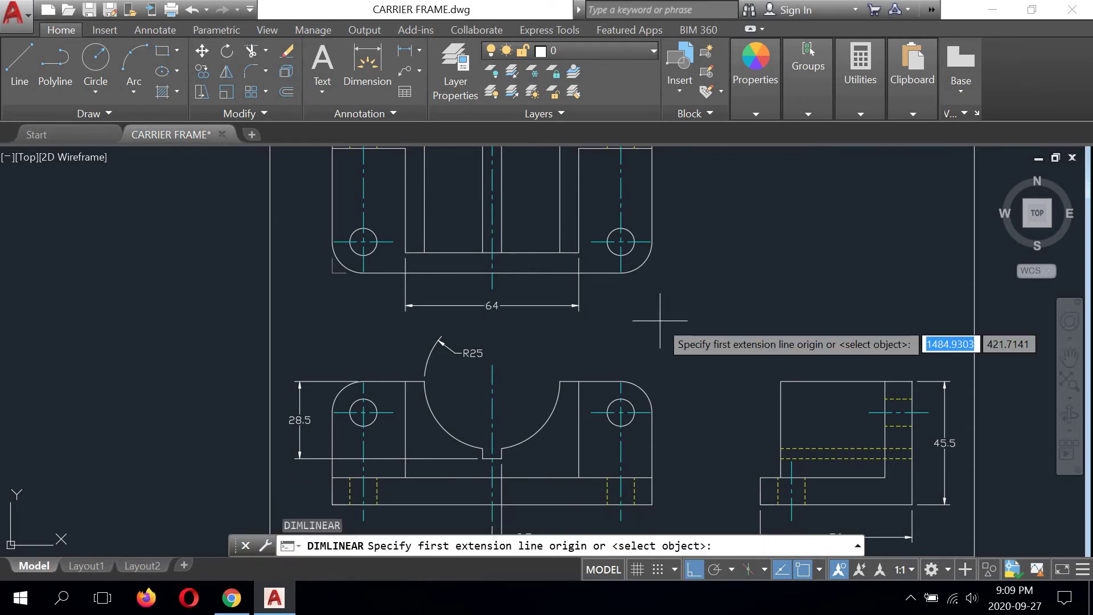
key(Return)
key(Escape)
Step: Review the placement of the top view's block width and overall width dimensions in relation to the front view's dimensions
middle_drag(558, 340, 494, 349)
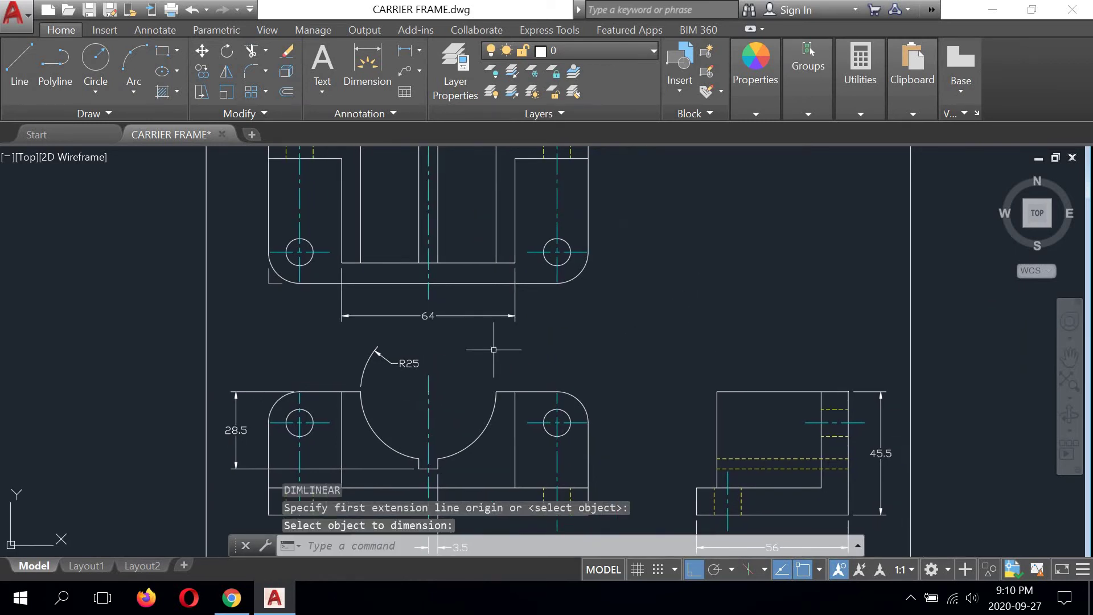
middle_drag(547, 322, 561, 366)
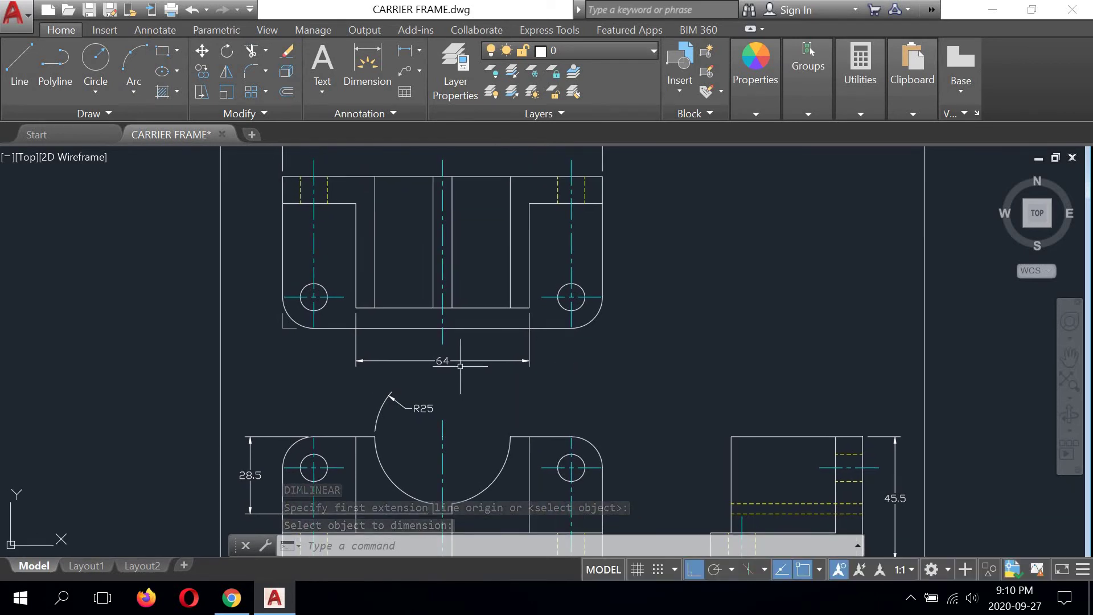
mouse_move(393, 419)
middle_down()
mouse_move(392, 384)
mouse_move(411, 427)
middle_up()
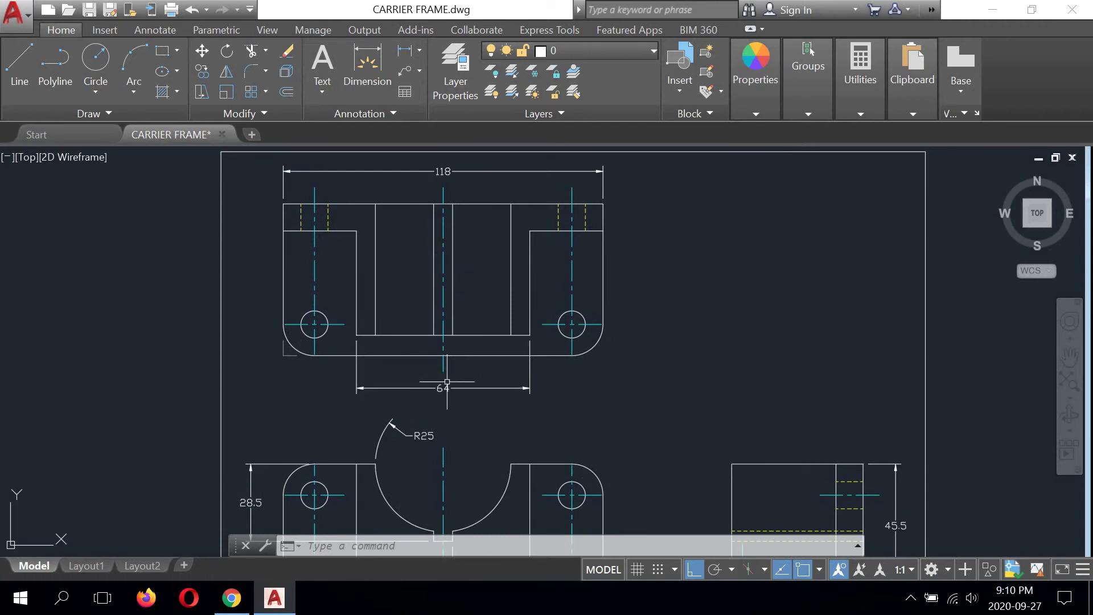
middle_drag(442, 391, 431, 425)
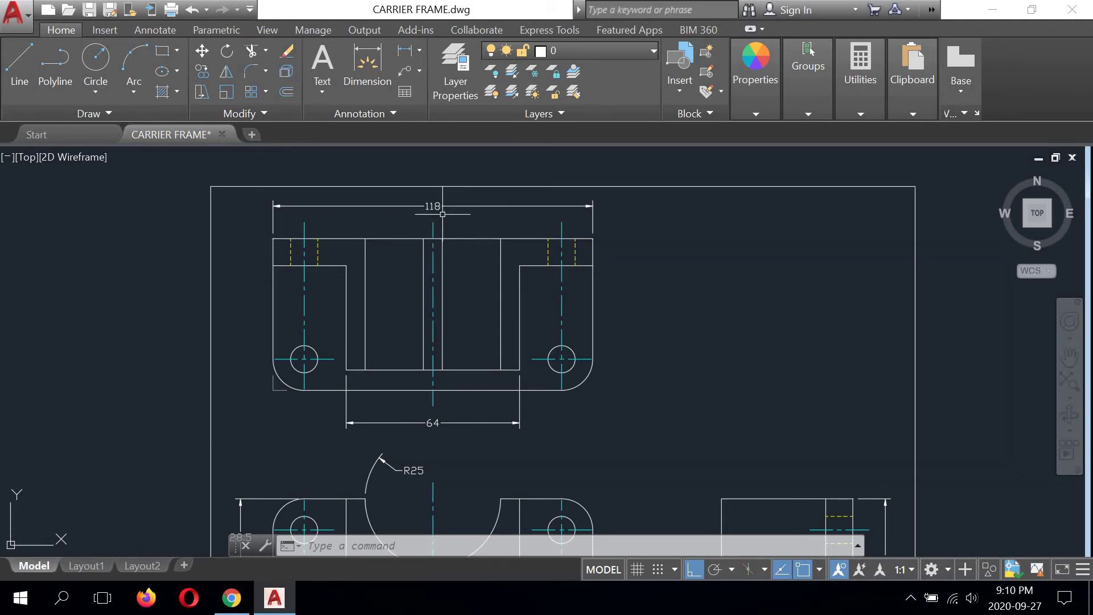
middle_drag(422, 387, 433, 191)
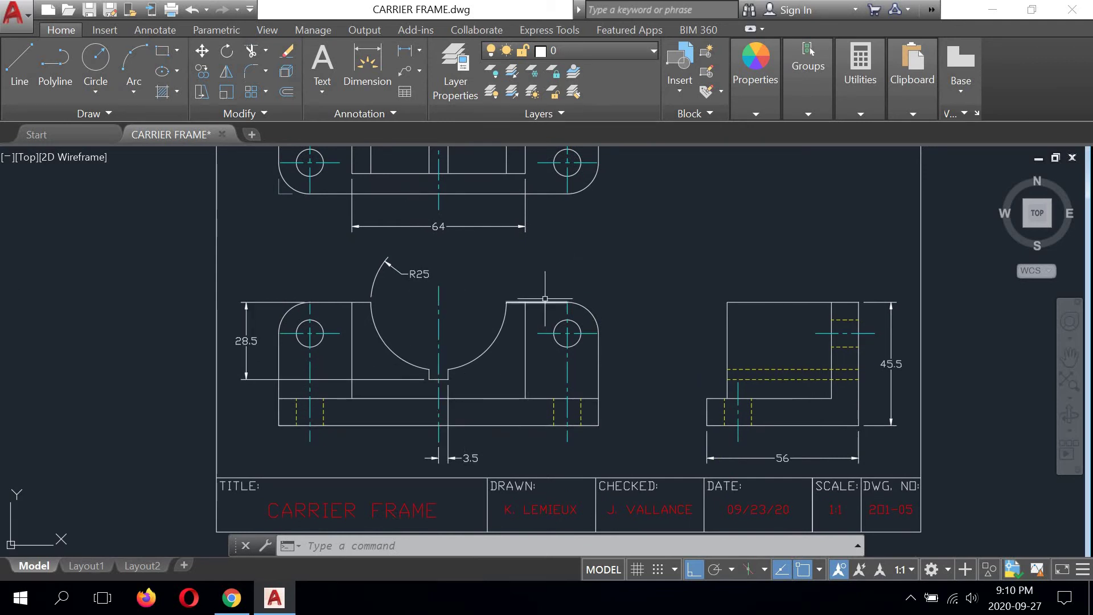
middle_drag(496, 273, 486, 352)
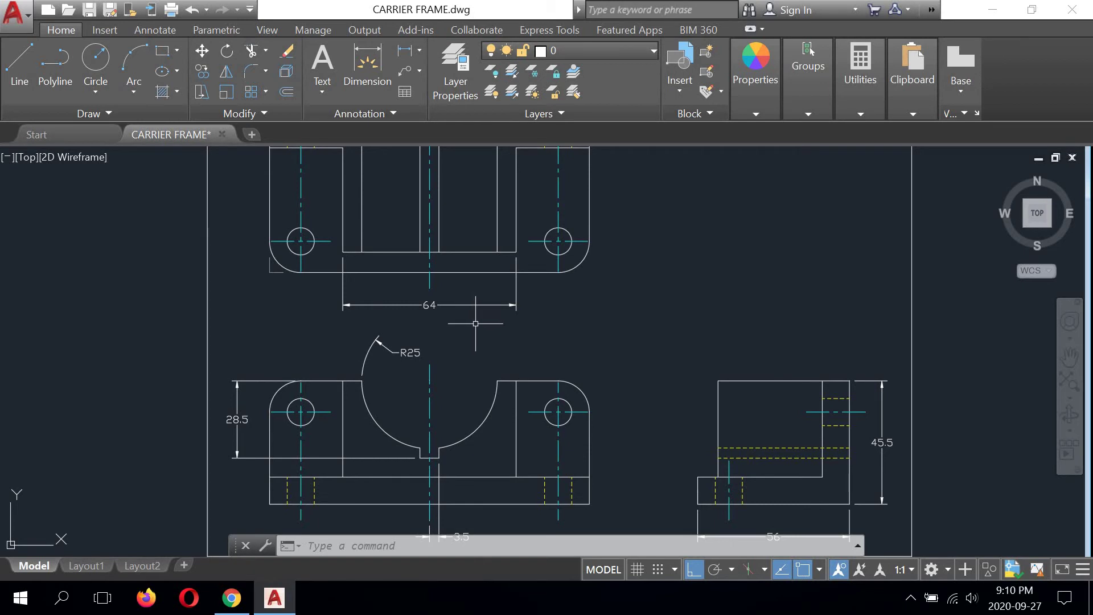
Step: Examine the top, front and side views to decide which holes and rounded corners still need dimensions
scroll(488, 325, down, 2)
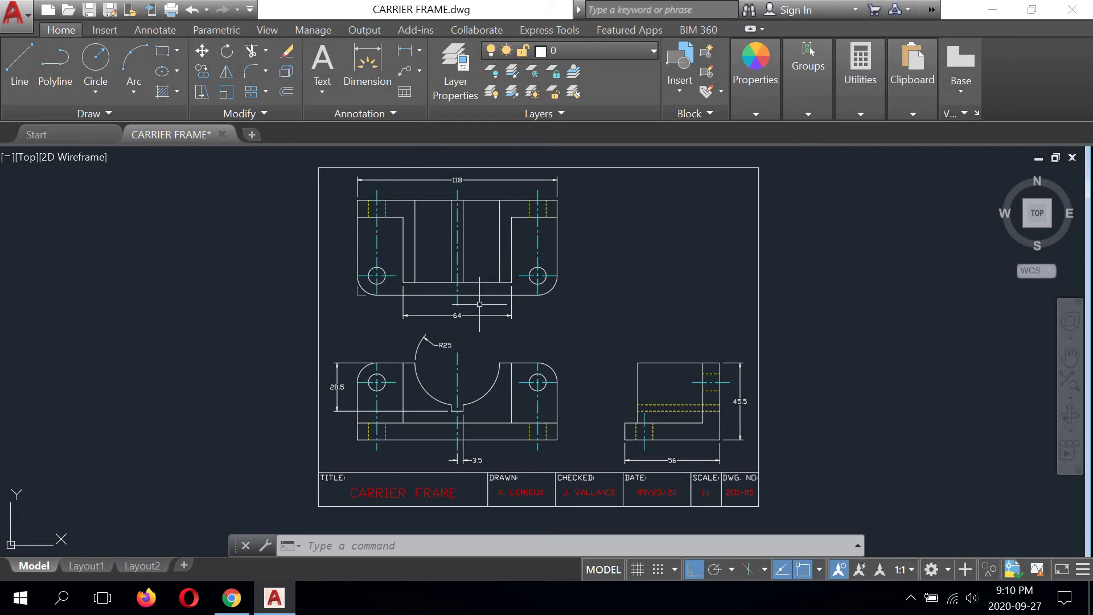
scroll(551, 273, up, 3)
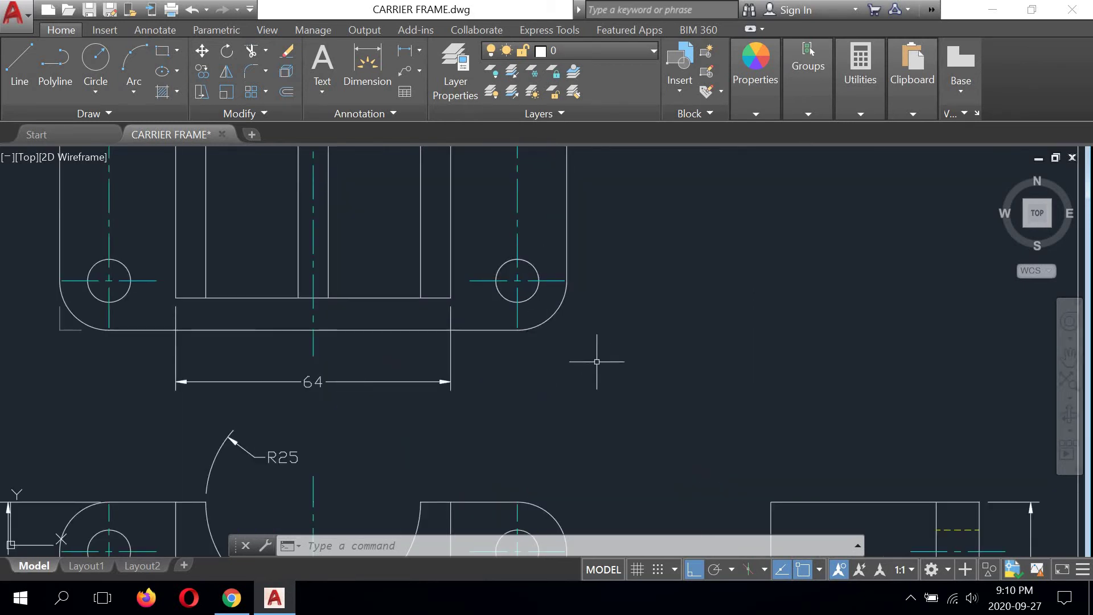
scroll(593, 361, down, 2)
mouse_move(586, 366)
middle_down()
mouse_move(558, 359)
mouse_move(607, 383)
mouse_move(568, 262)
middle_up()
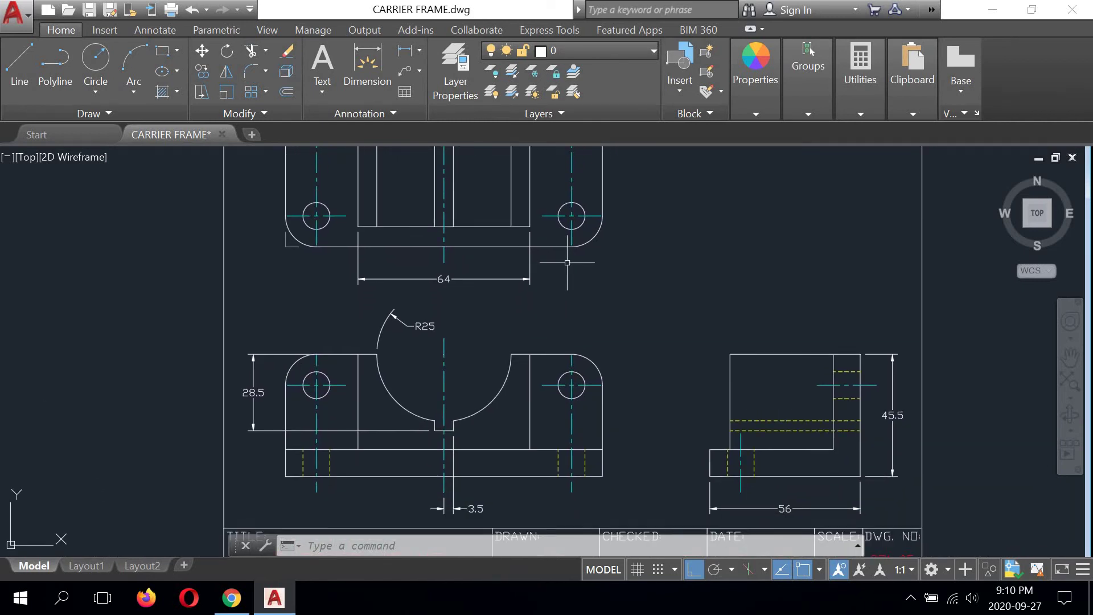
scroll(288, 353, up, 2)
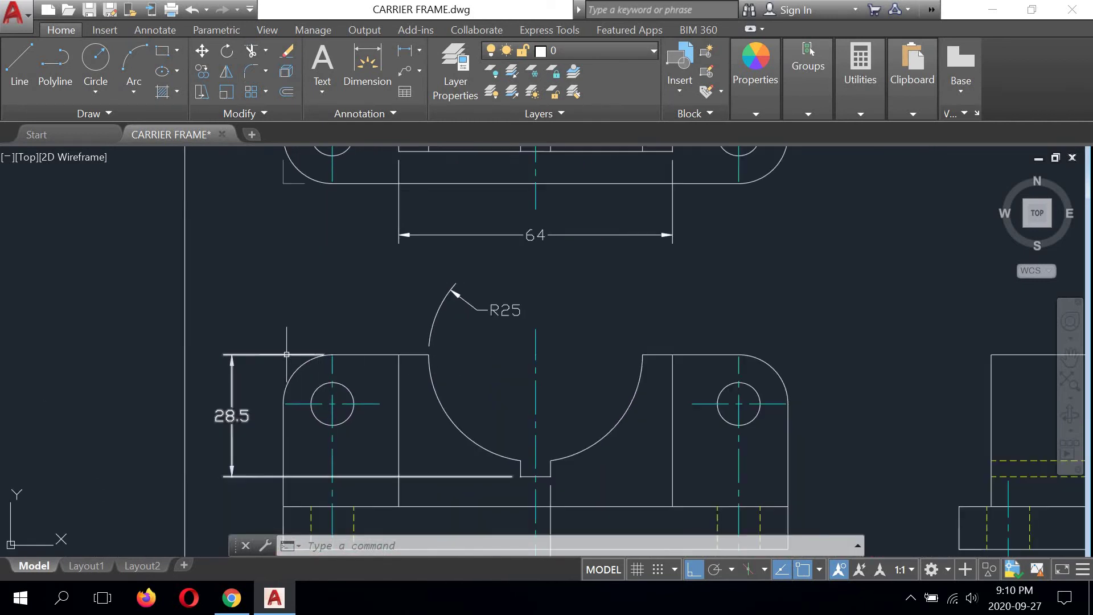
scroll(291, 360, down, 2)
scroll(285, 364, up, 2)
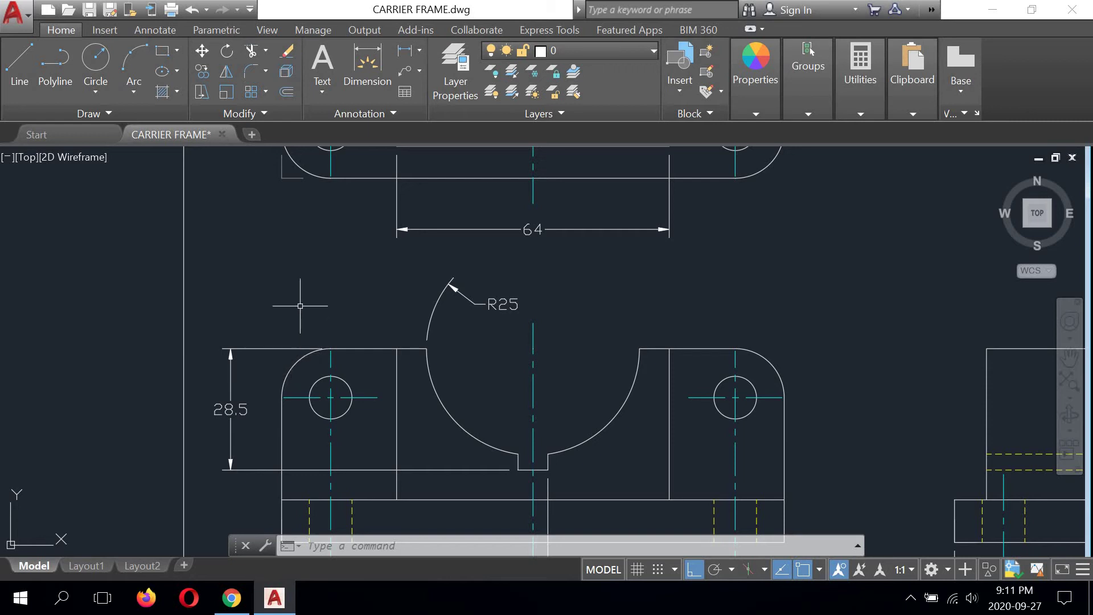
middle_drag(904, 369, 636, 326)
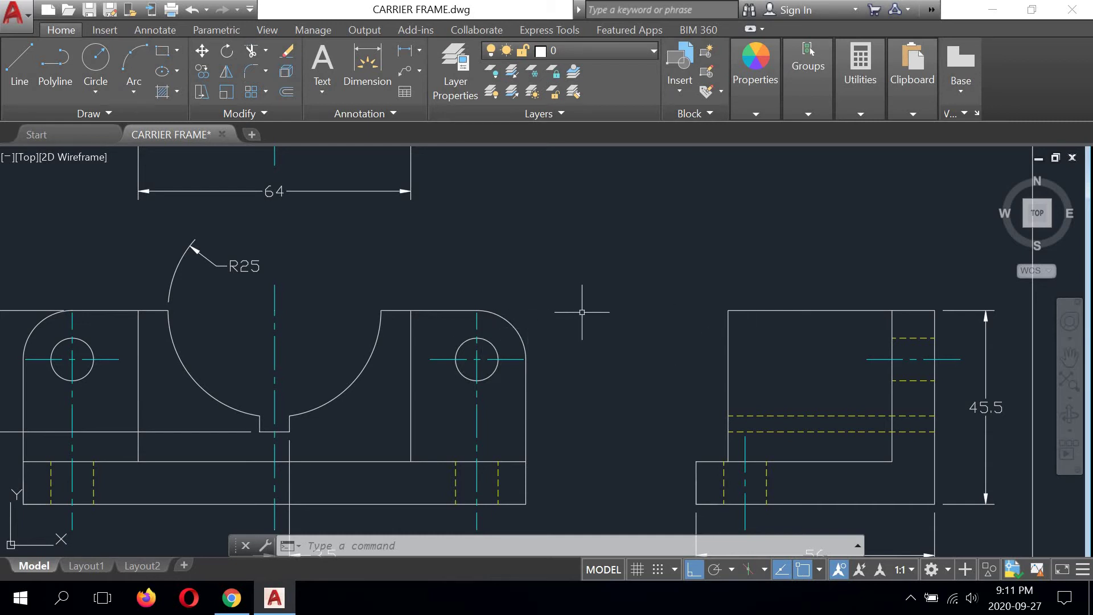
mouse_move(579, 311)
middle_down()
mouse_move(557, 285)
mouse_move(588, 393)
mouse_move(643, 502)
middle_up()
mouse_move(606, 344)
middle_down()
mouse_move(633, 398)
mouse_move(657, 383)
middle_up()
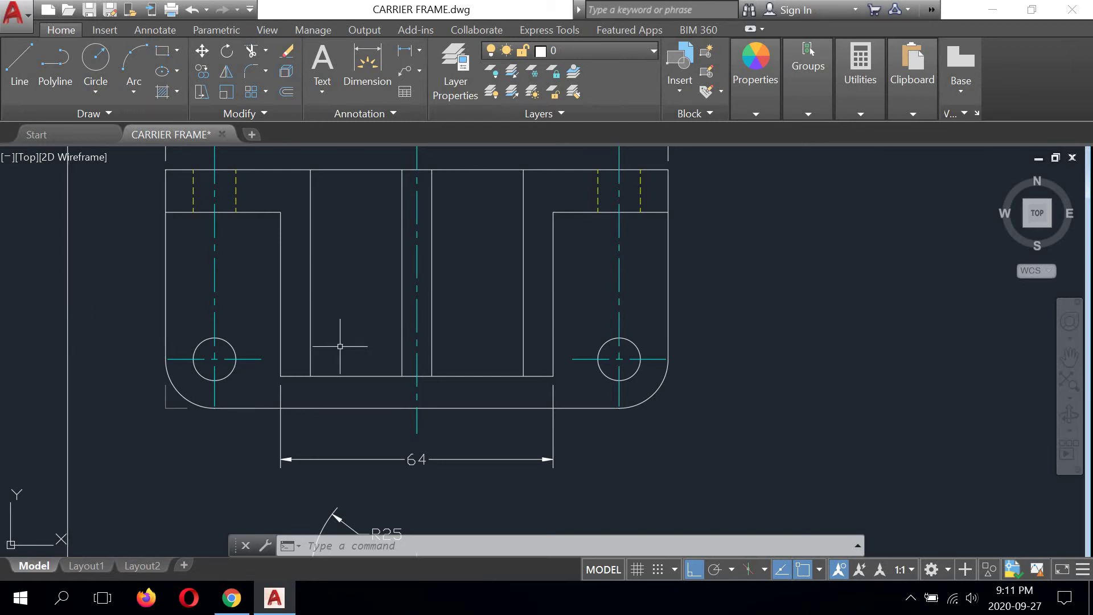
scroll(708, 330, down, 2)
middle_drag(708, 329, 483, 335)
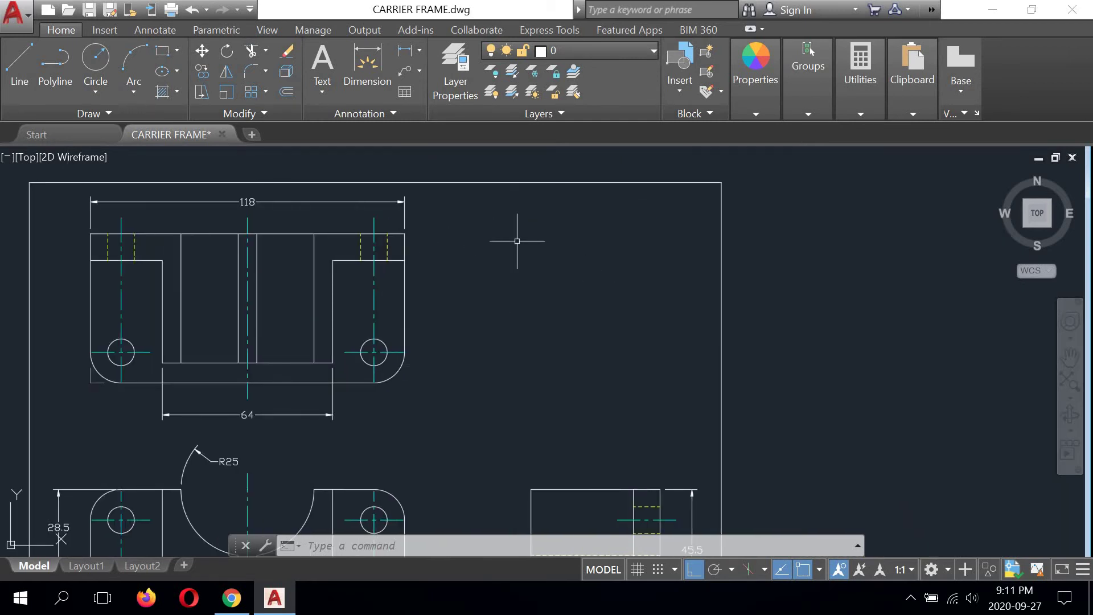
middle_drag(442, 301, 600, 320)
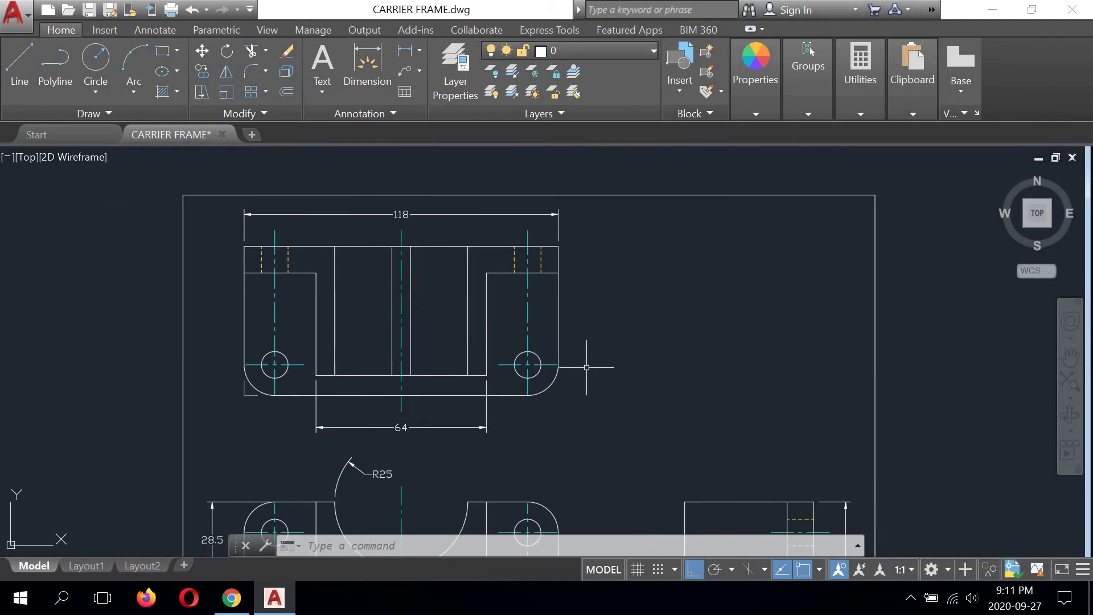
Step: Add a diameter dimension to the top view's lower-right hole, placing its text outside the plate's right edge and above the hole
scroll(587, 367, up, 2)
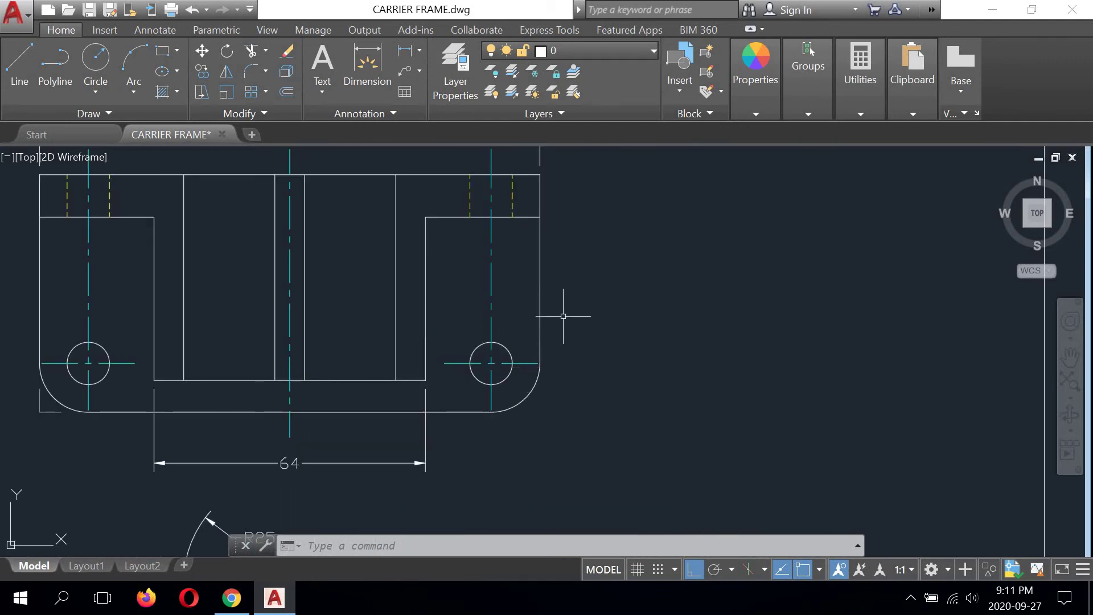
click(419, 50)
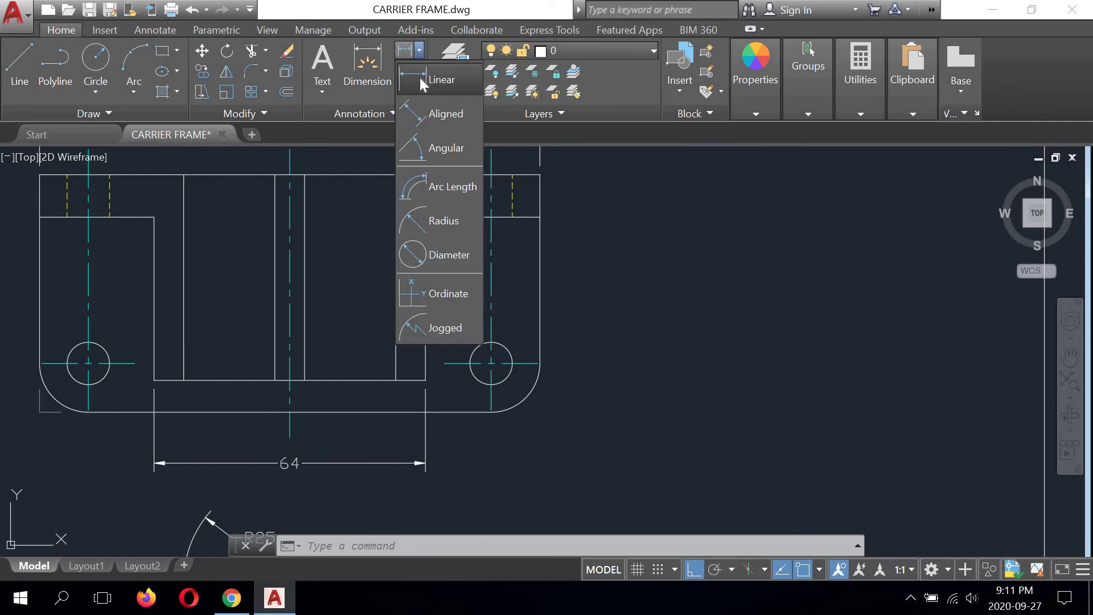
click(448, 255)
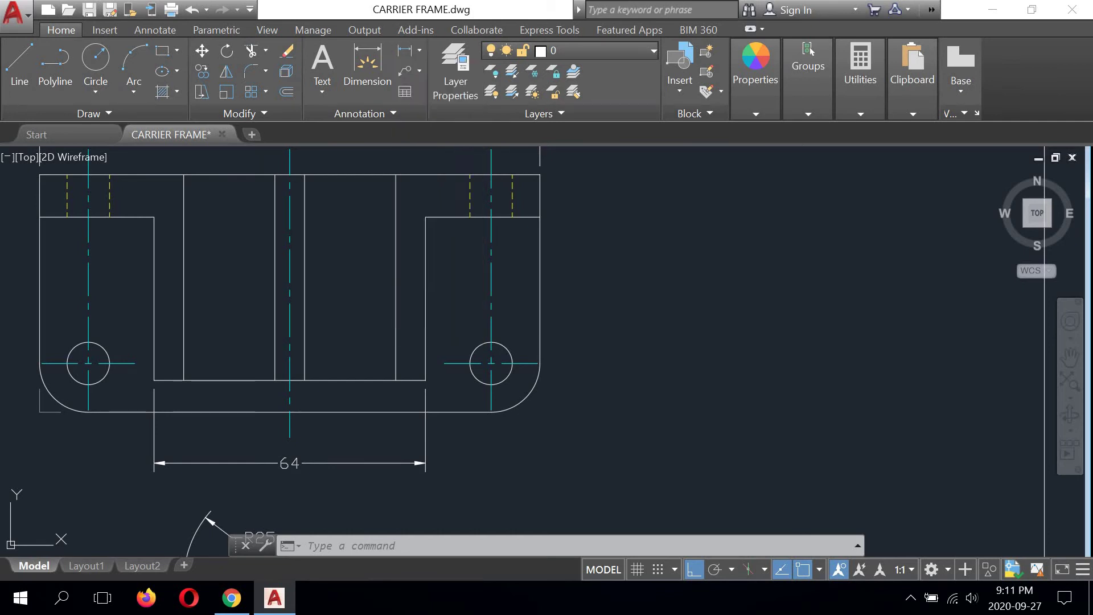
click(502, 347)
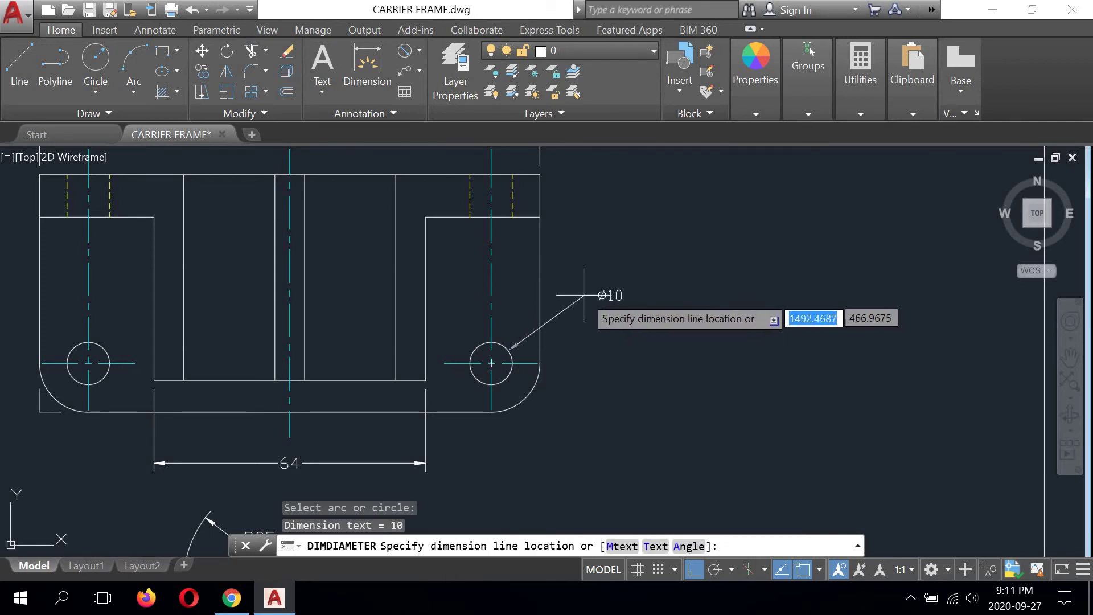
scroll(579, 295, down, 2)
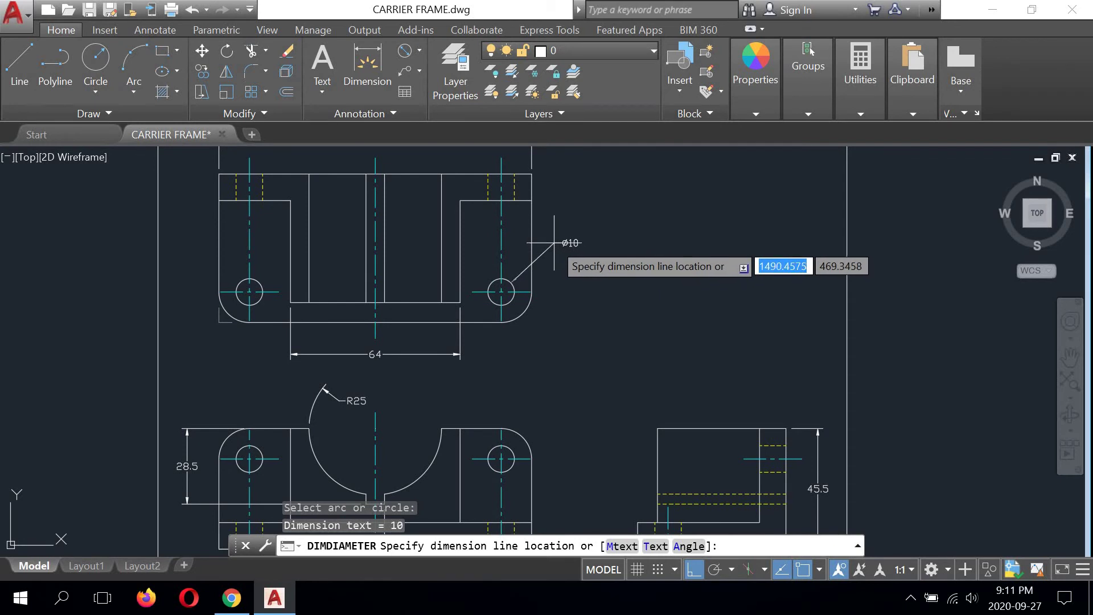
click(553, 242)
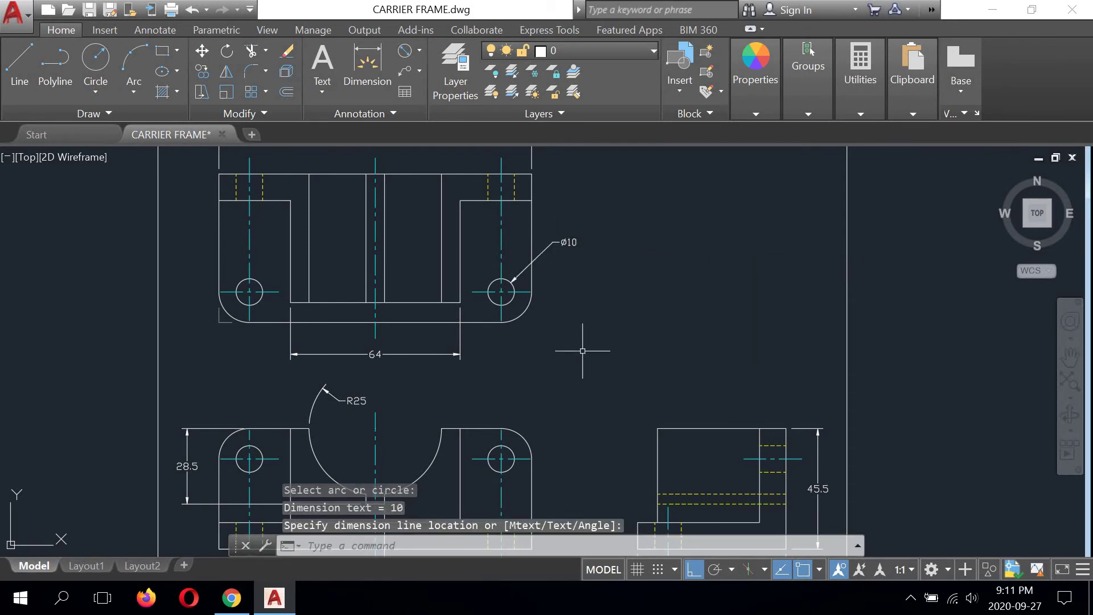
Step: Append "TYP." after the diameter value in the top view's hole dimension and finish the text edit
scroll(565, 247, up, 4)
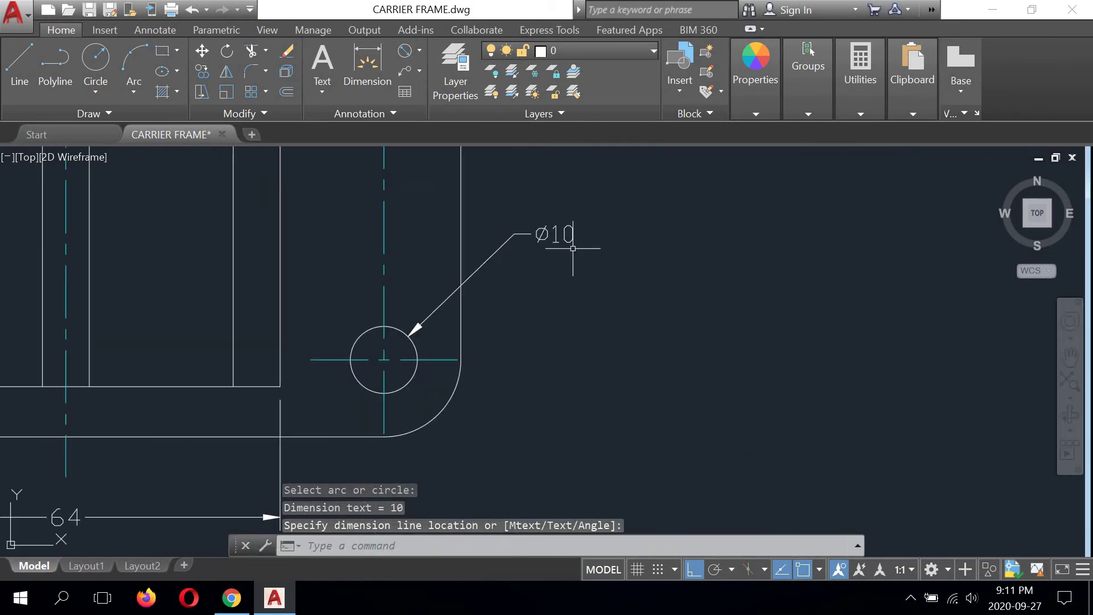
scroll(563, 251, down, 2)
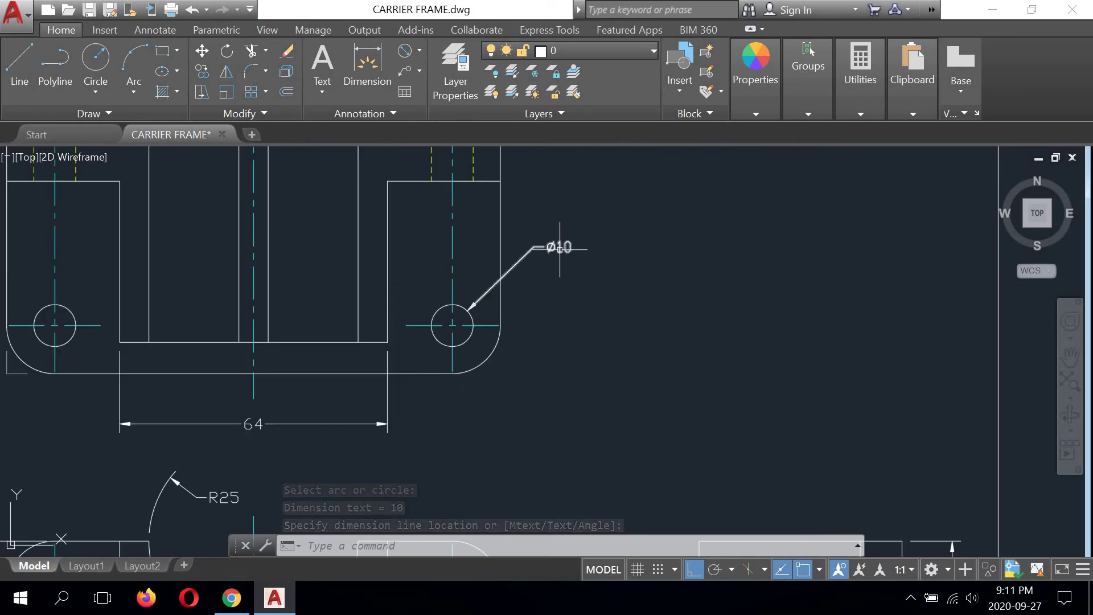
click(559, 247)
double_click(560, 247)
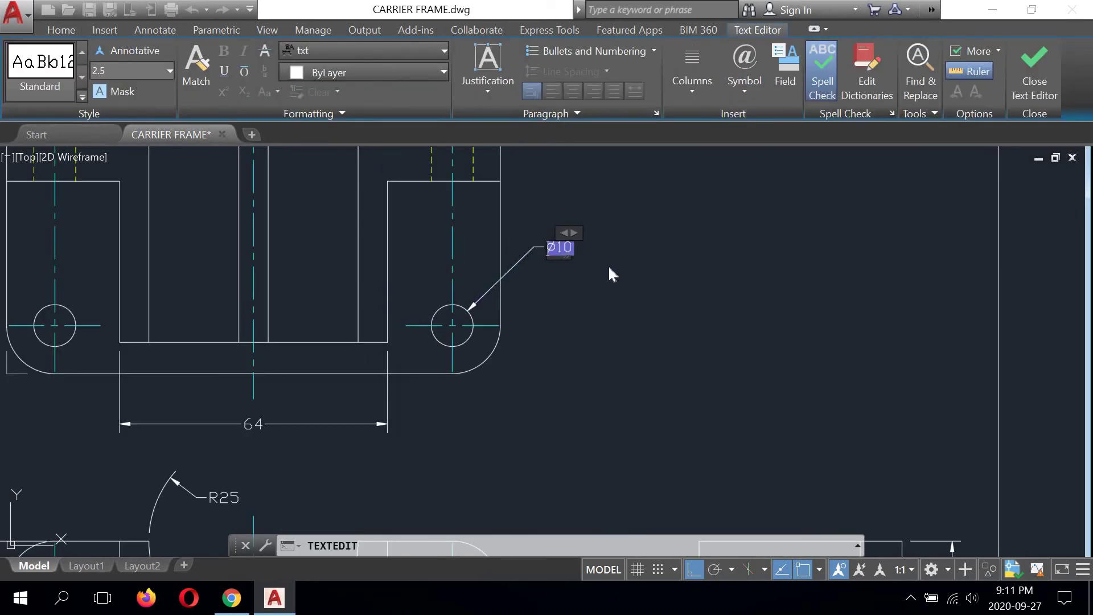
text(TYP)
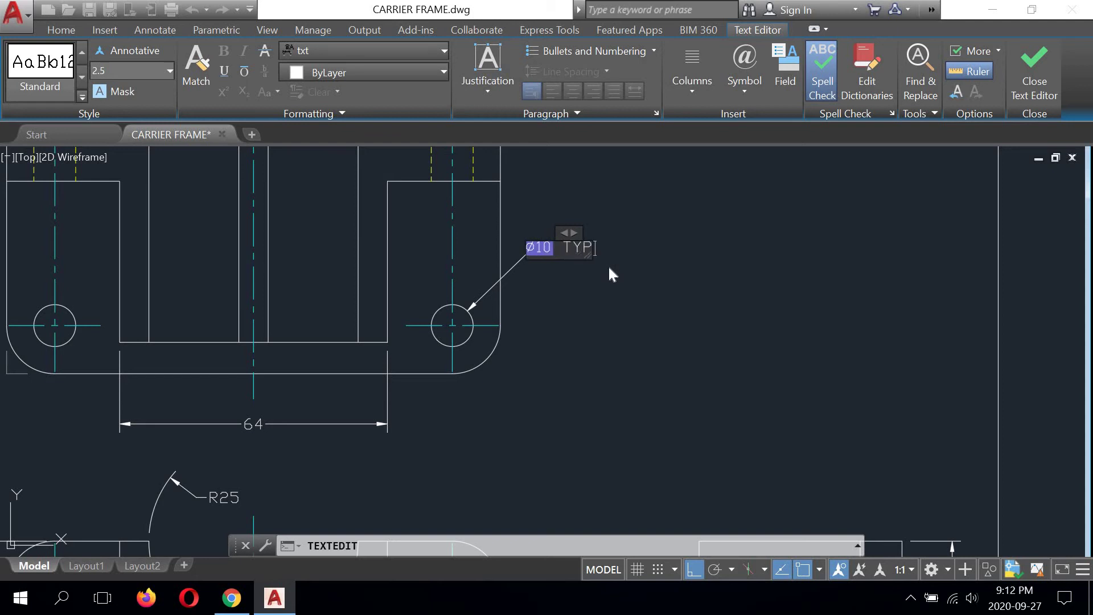
text(.)
click(723, 312)
right_click(655, 235)
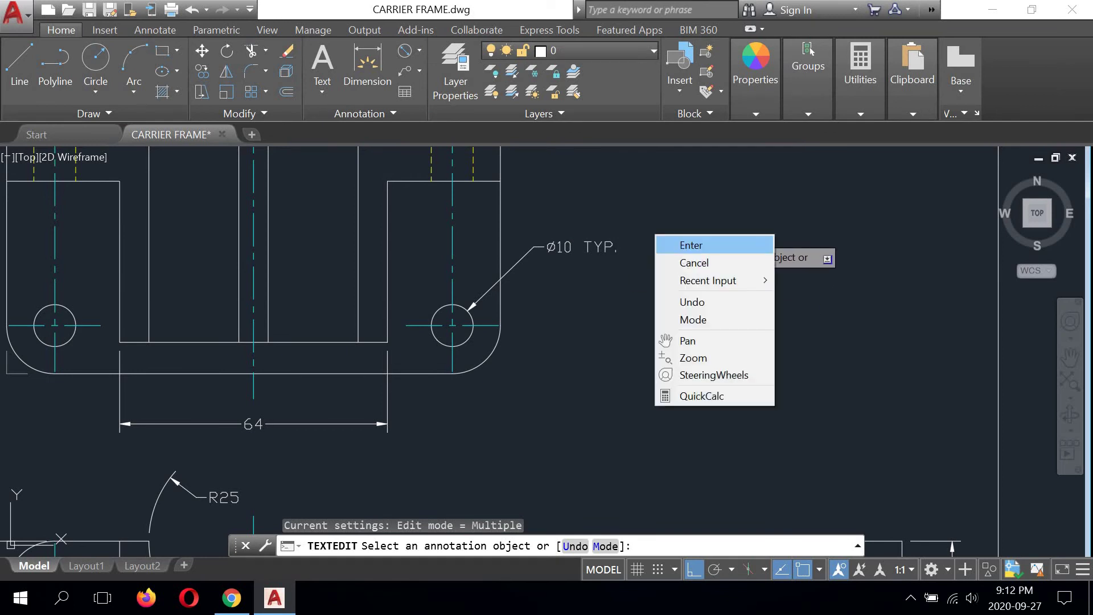
click(678, 259)
Step: Add a radius dimension to the top view's lower-right rounded corner, aligning its leader elbow vertically below the elbow of the hole's diameter leader
scroll(678, 259, down, 5)
scroll(454, 273, up, 5)
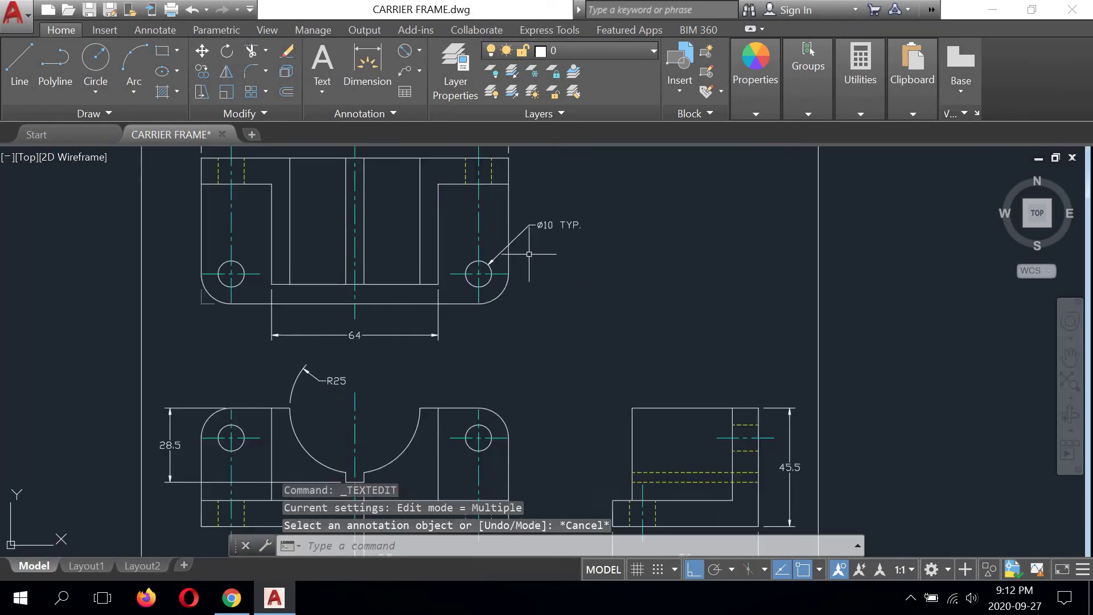
middle_drag(472, 283, 652, 260)
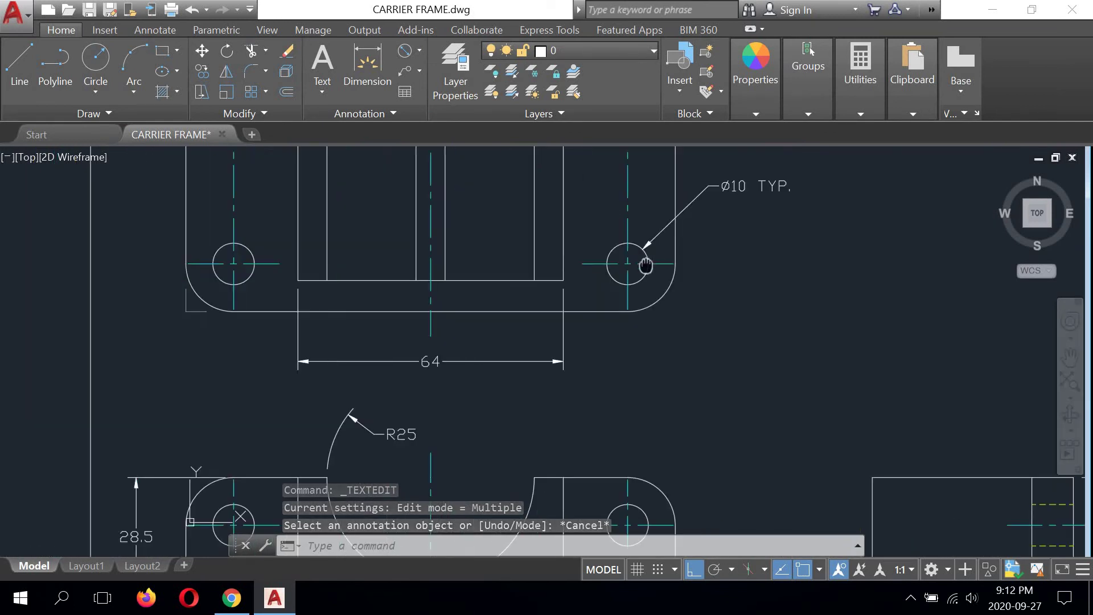
scroll(242, 267, down, 2)
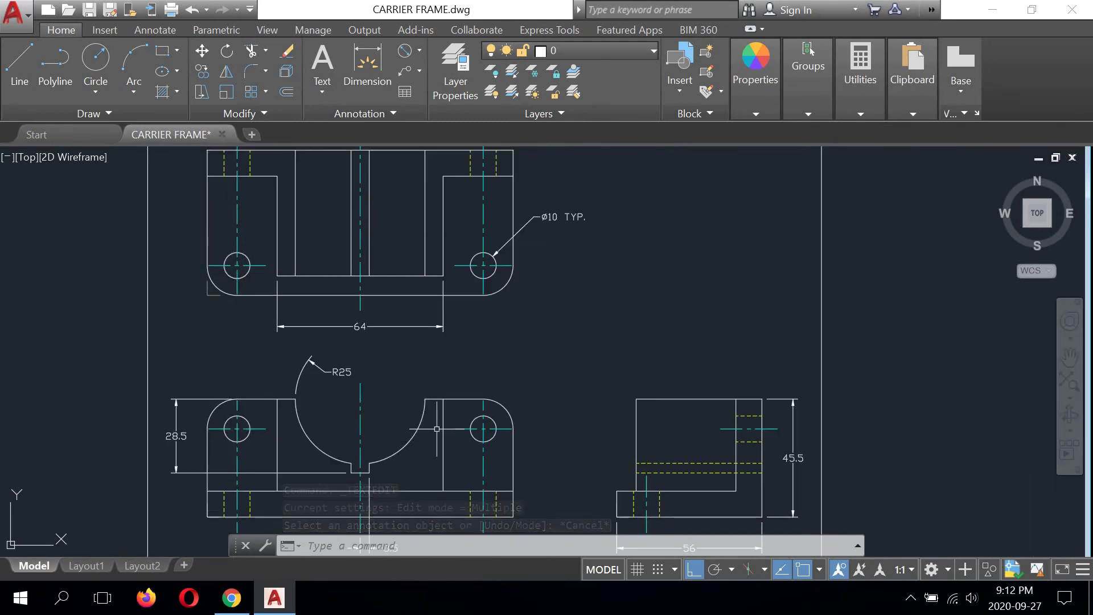
scroll(537, 260, down, 2)
scroll(544, 256, up, 4)
scroll(550, 263, down, 2)
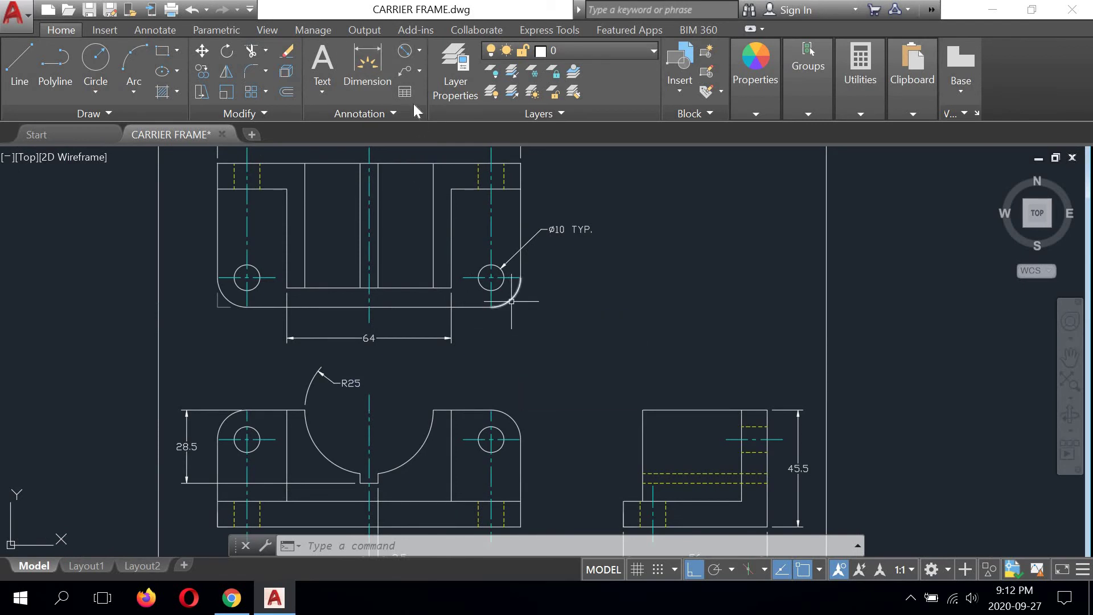
click(420, 55)
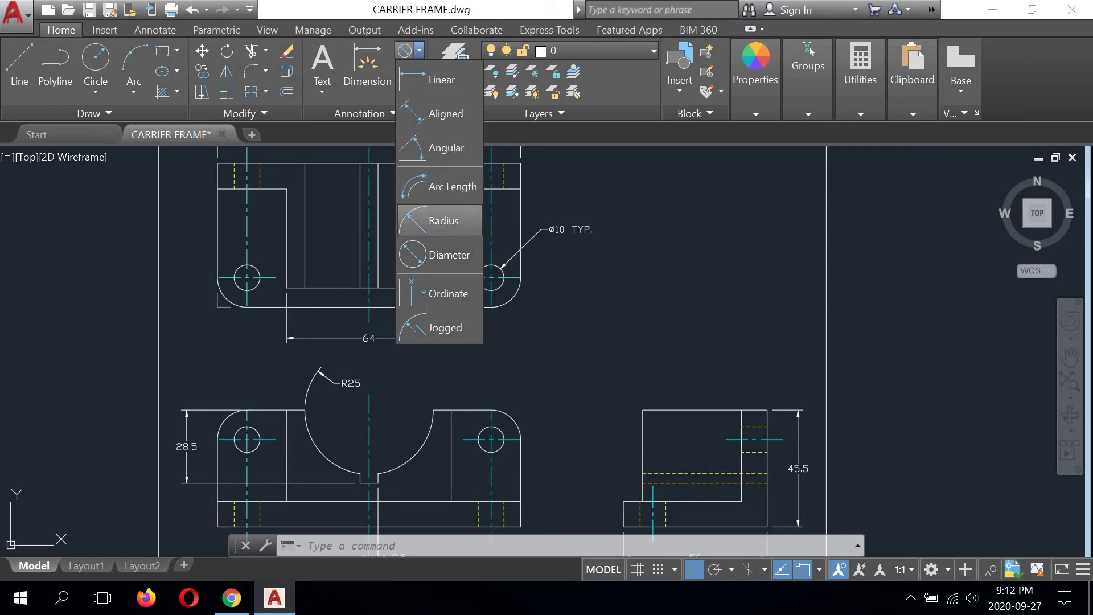
click(440, 221)
scroll(519, 305, up, 2)
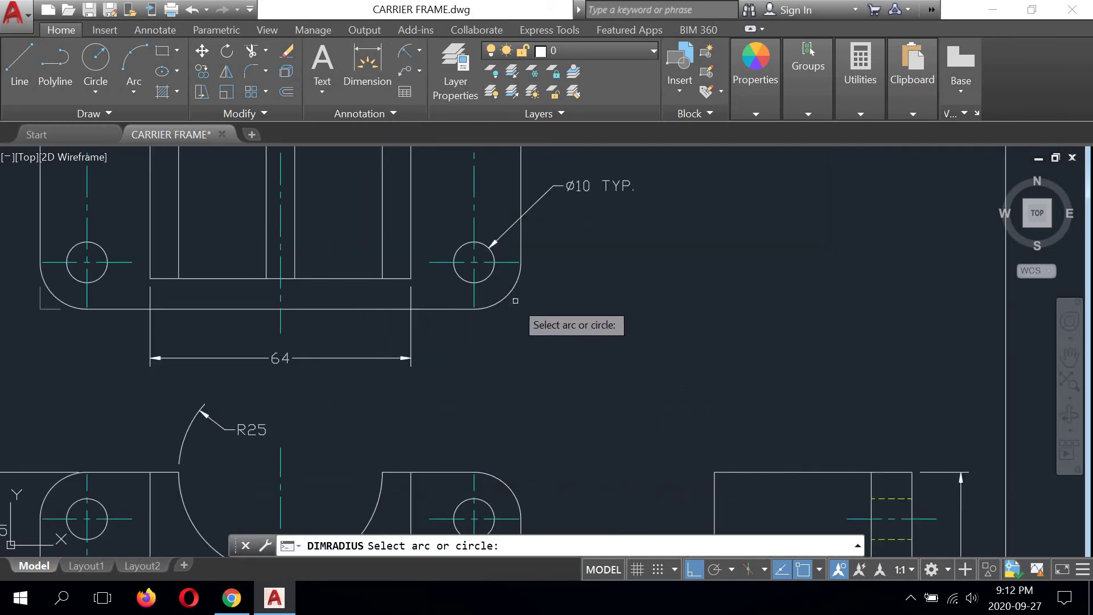
click(510, 292)
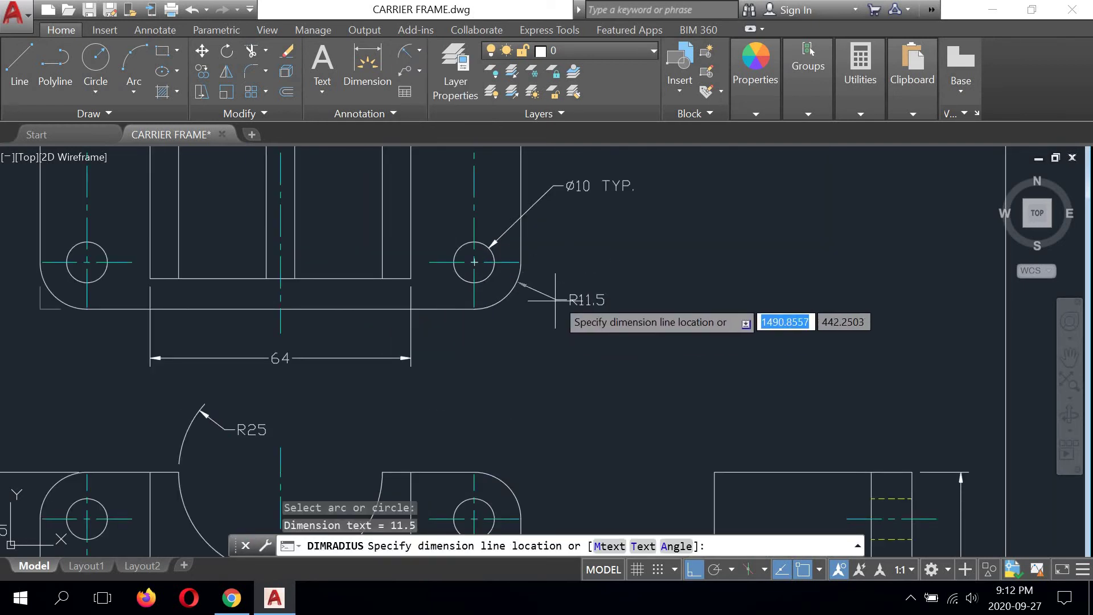
scroll(537, 310, down, 1)
scroll(547, 303, up, 3)
scroll(522, 385, down, 1)
scroll(534, 421, down, 2)
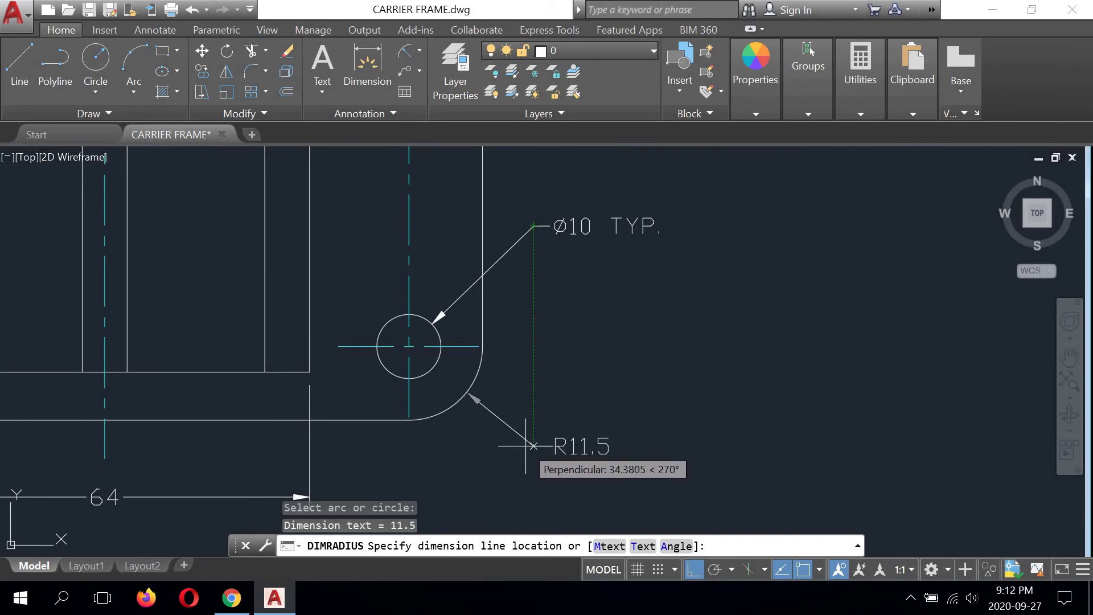
click(526, 446)
Step: Append "TYP." after the radius value in the top view's corner dimension and finish the text edit
middle_drag(578, 395, 556, 358)
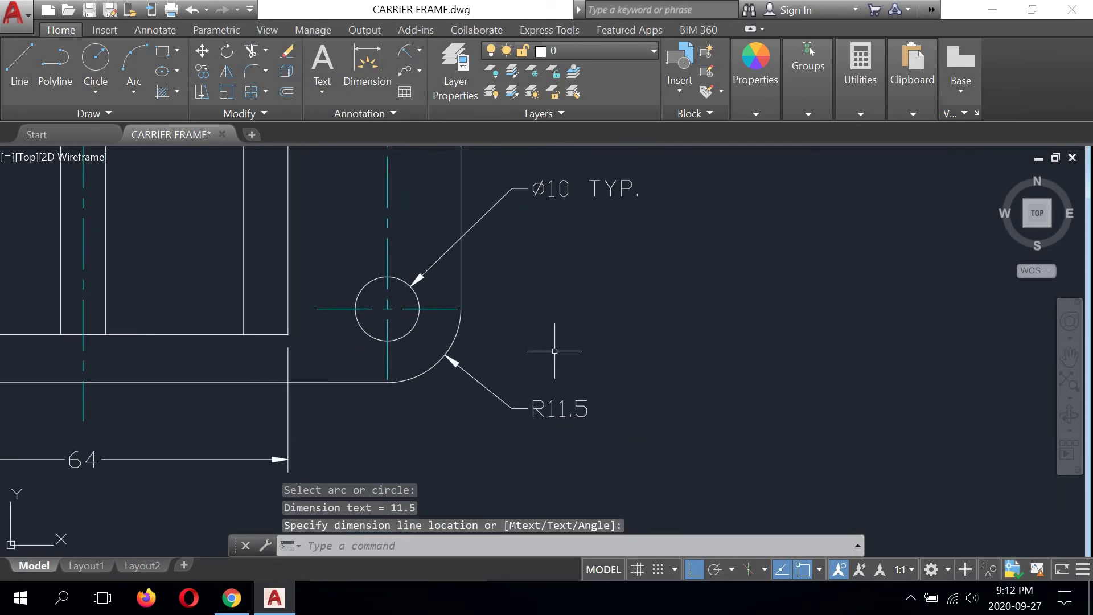
click(592, 407)
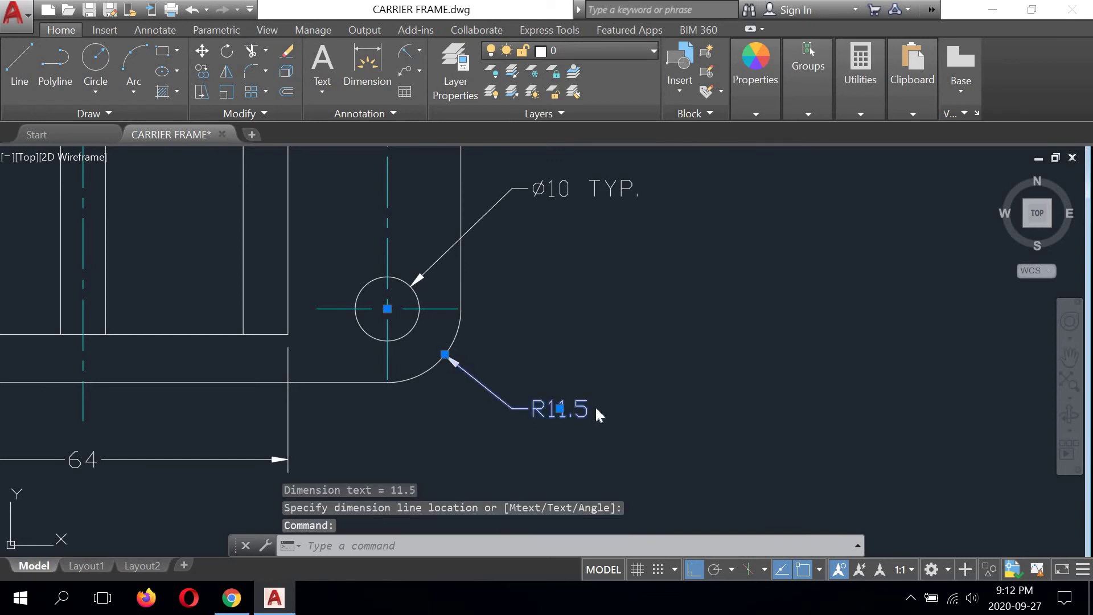
double_click(595, 406)
text(TYP)
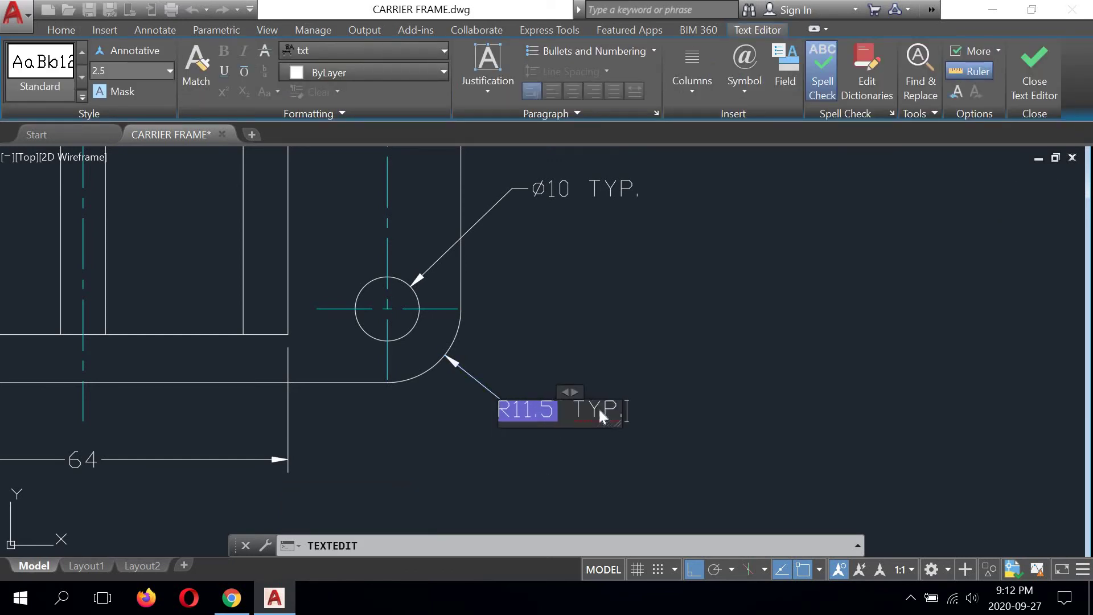
text(.)
click(712, 395)
right_click(681, 278)
click(718, 308)
Step: Review the typical hole and corner dimensions against the matching features on the top view's left side and in the front view
scroll(709, 319, down, 5)
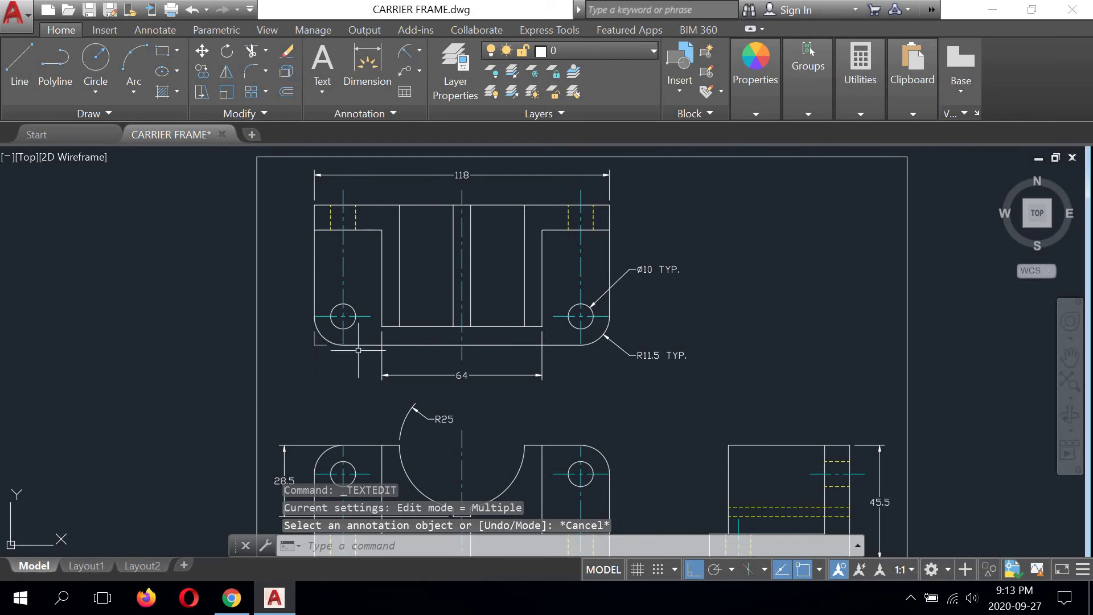
middle_drag(605, 402, 508, 366)
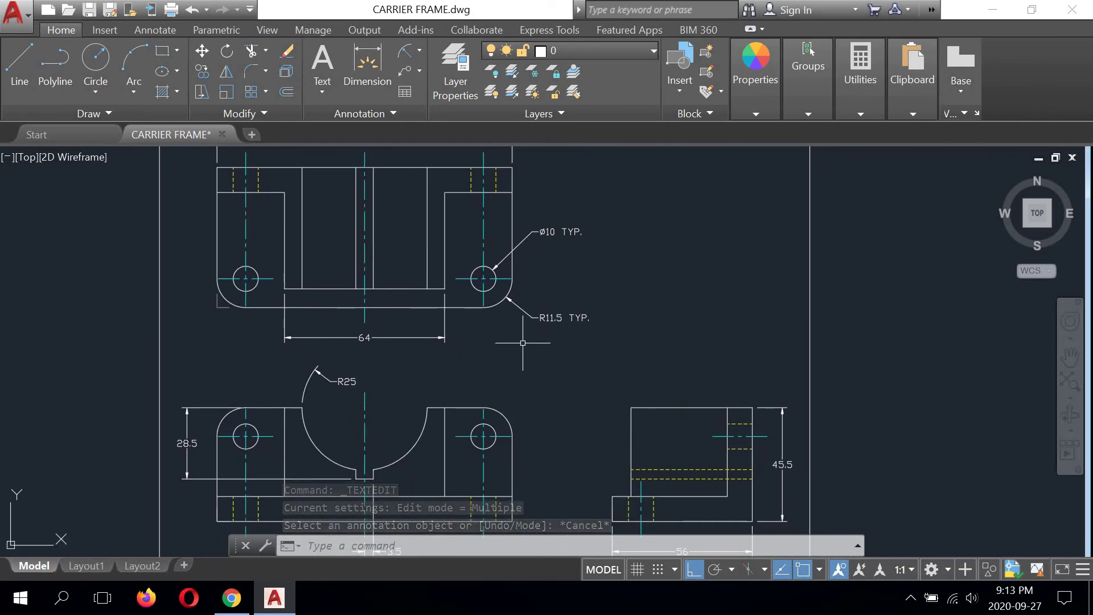
middle_drag(540, 263, 605, 307)
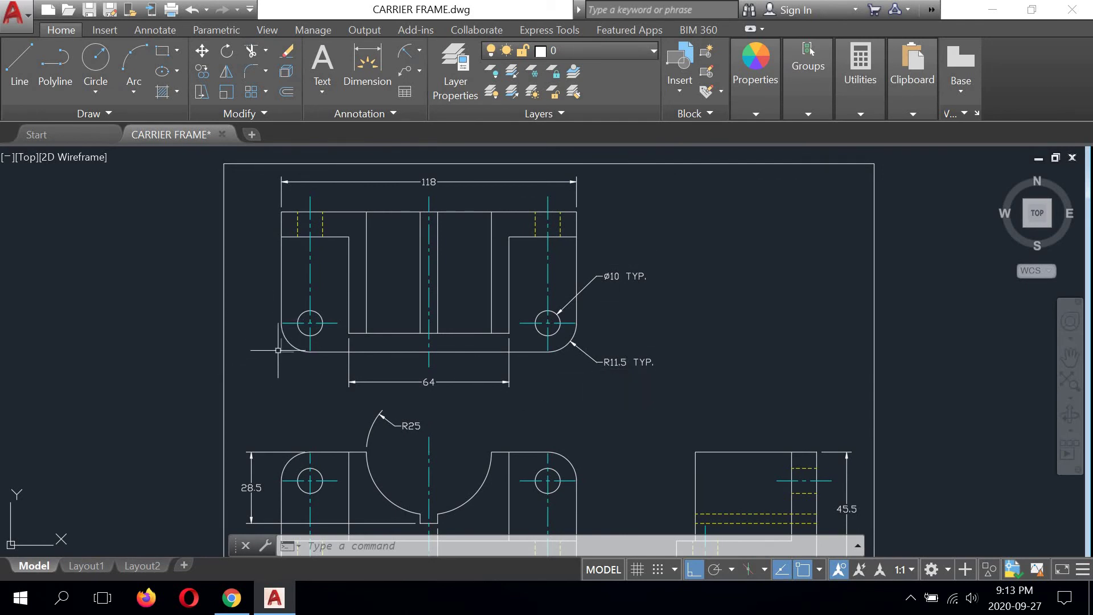
scroll(283, 360, up, 3)
scroll(288, 310, down, 3)
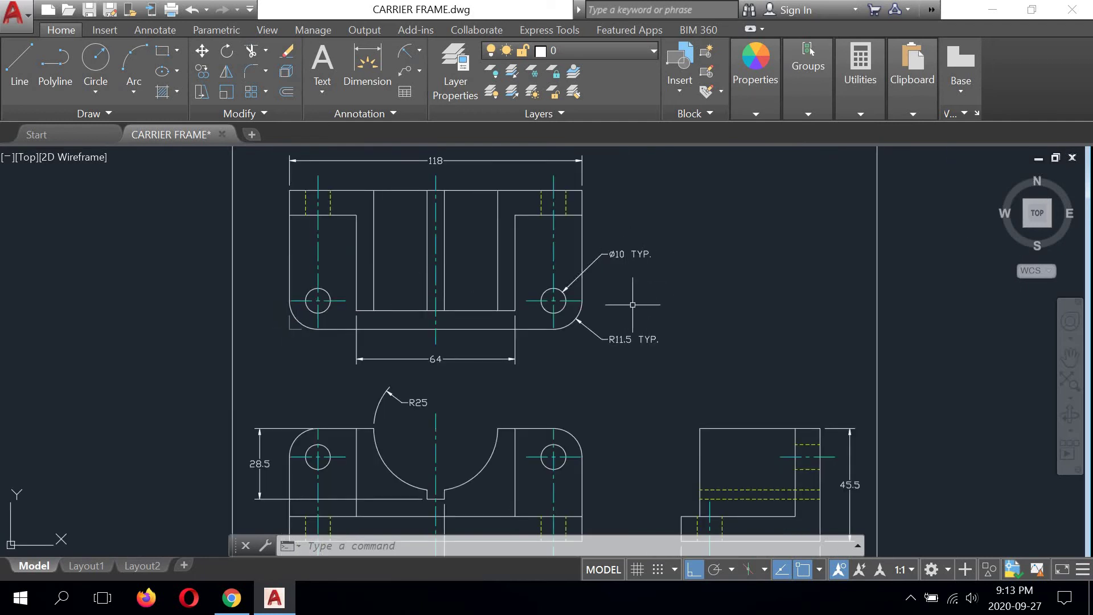
Step: Examine the top, front and side views for features that still need dimensions
middle_drag(658, 314, 612, 288)
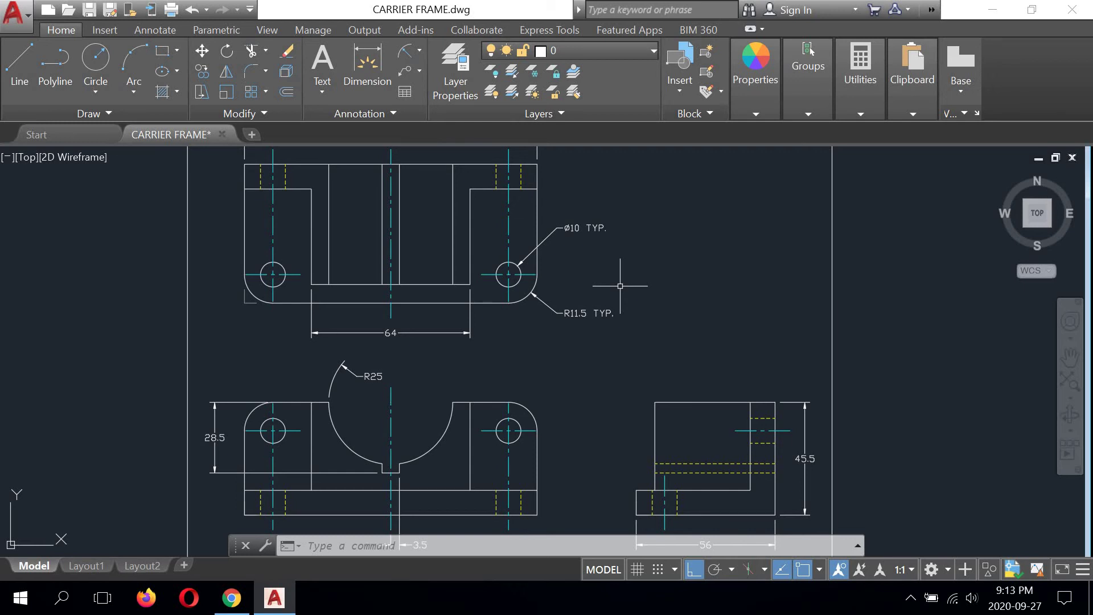
scroll(413, 274, up, 2)
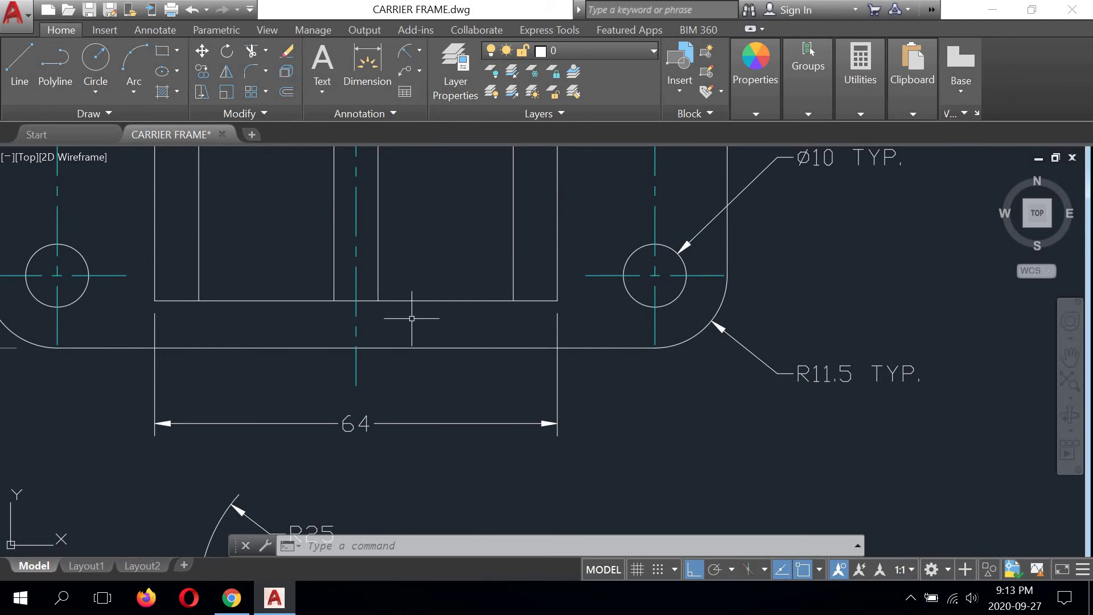
scroll(479, 300, down, 4)
middle_drag(505, 326, 500, 297)
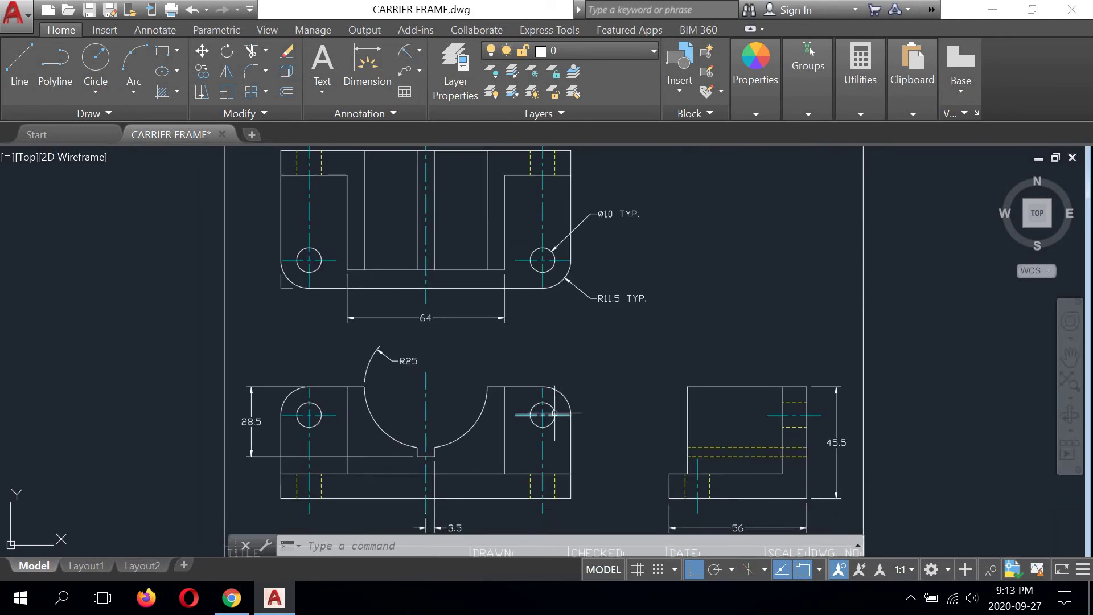
scroll(467, 296, up, 3)
scroll(484, 364, down, 5)
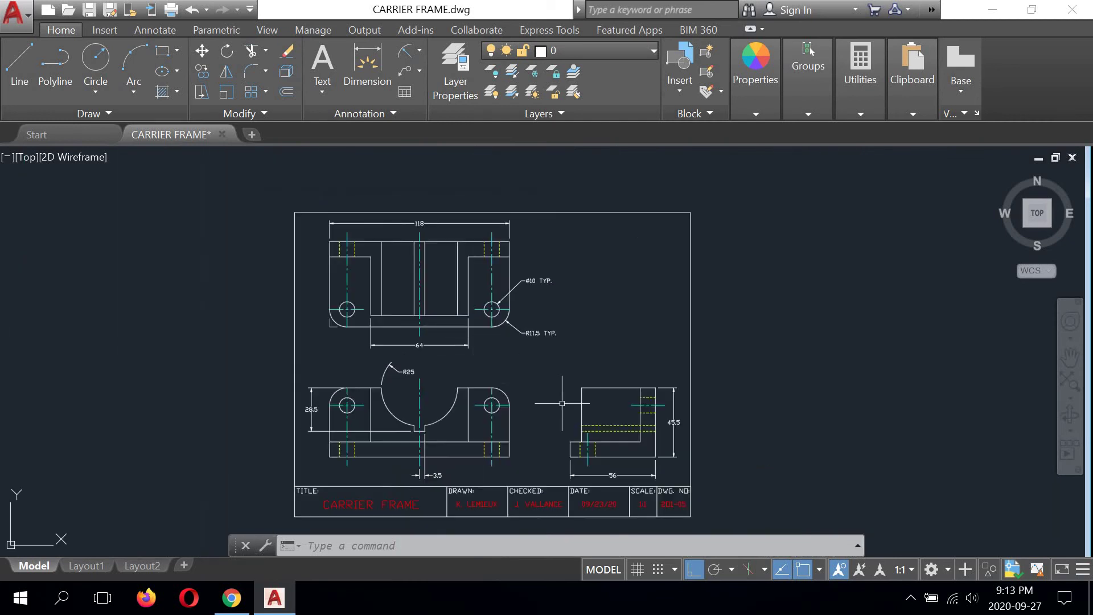
middle_drag(575, 405, 567, 298)
scroll(558, 297, up, 4)
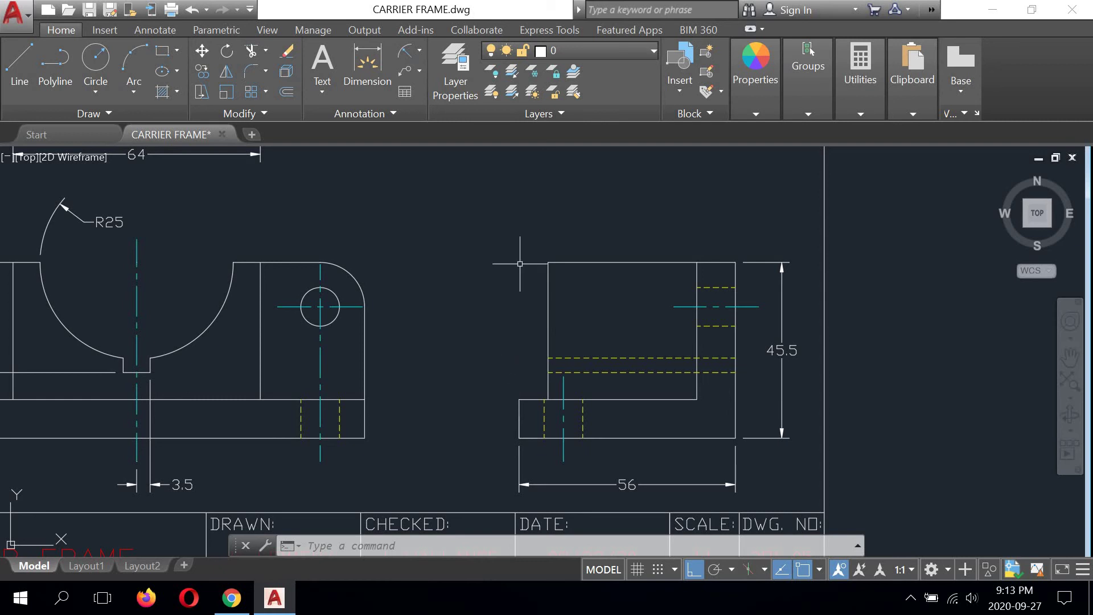
Step: Add a horizontal linear dimension in the side view from the base's upper-left corner to the upright's upper-left corner, placed level with the top edge
middle_drag(525, 227, 550, 275)
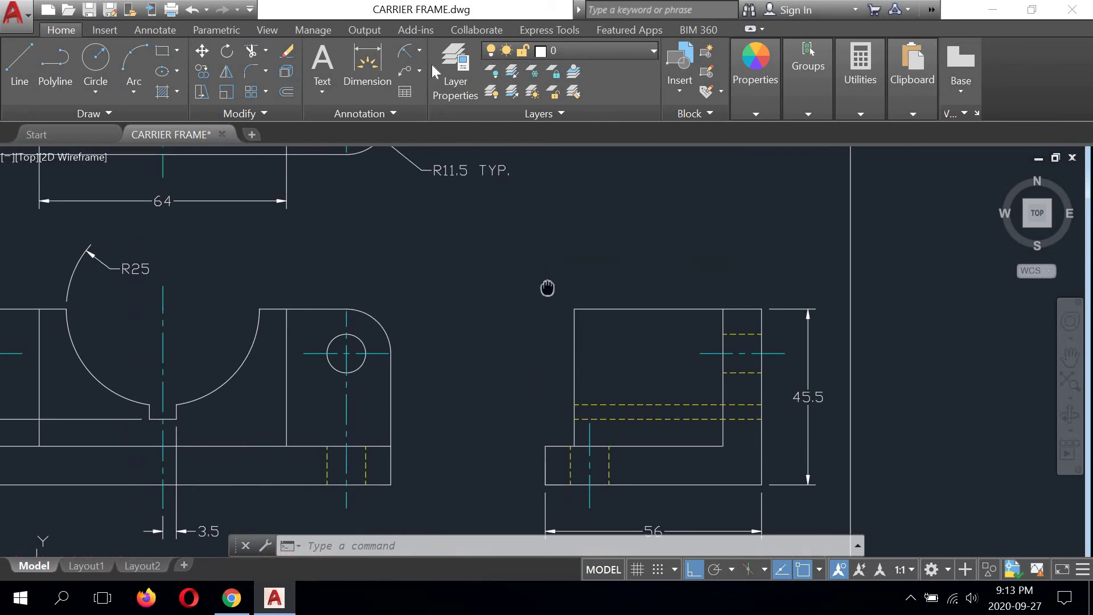
click(420, 55)
click(427, 77)
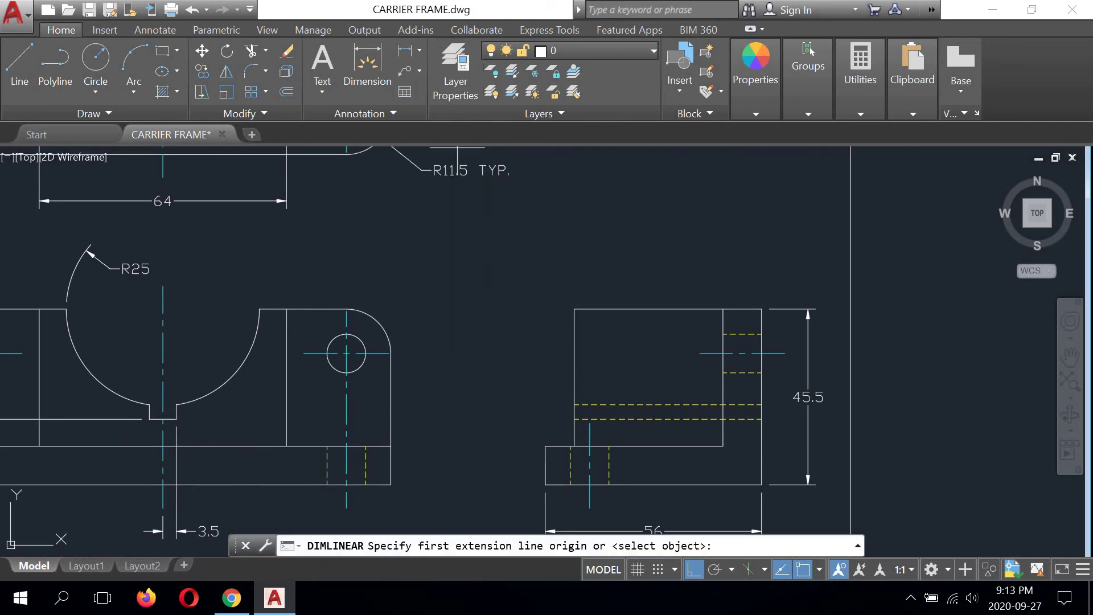
click(546, 446)
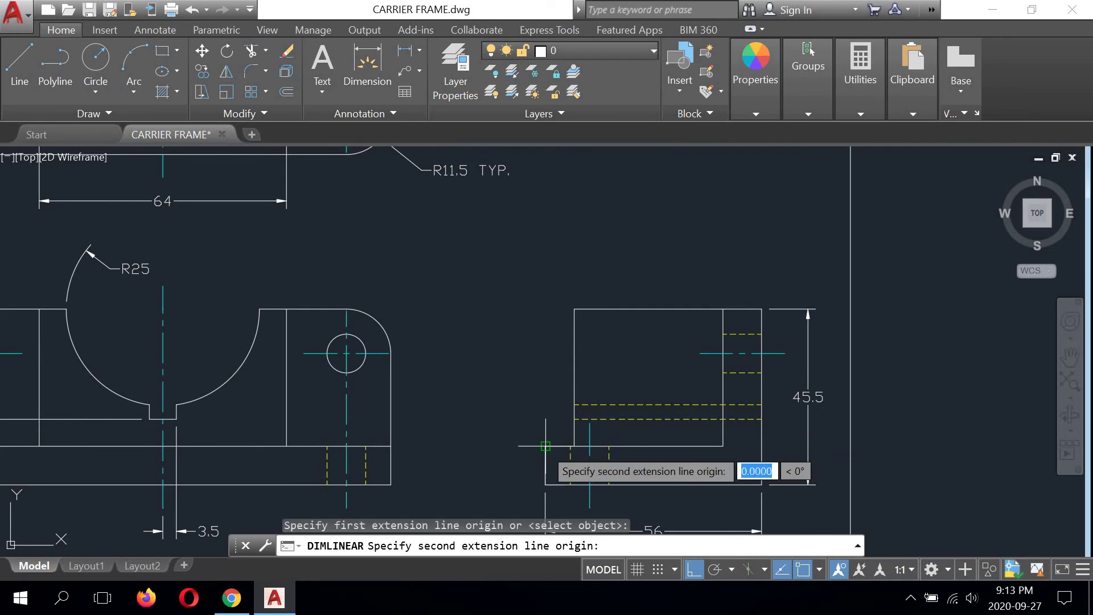
click(574, 309)
click(576, 308)
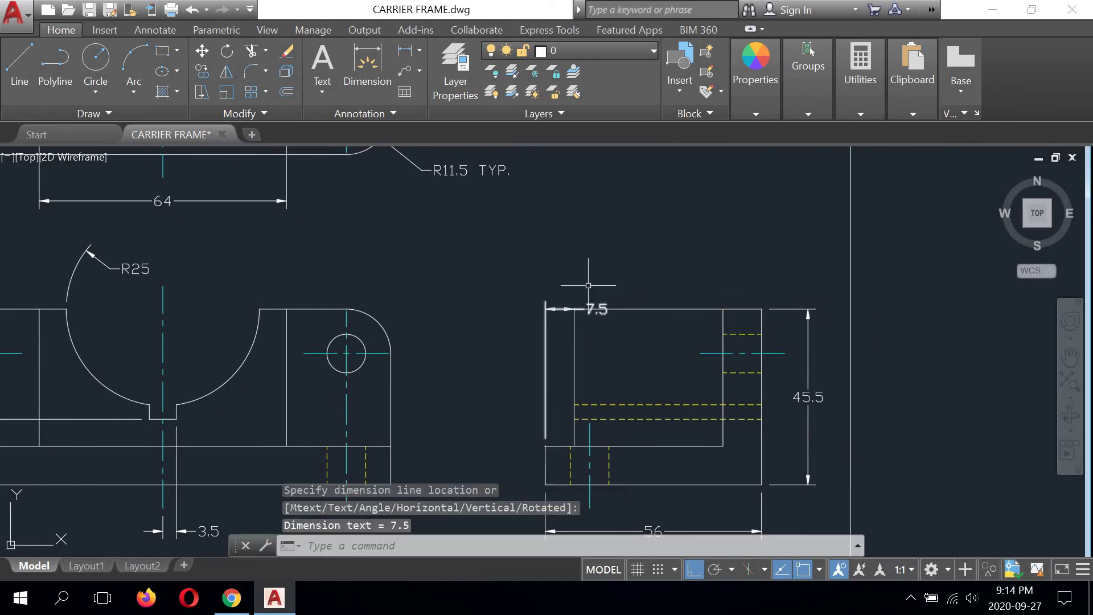
Step: Move the side view's horizontal step dimension 12 units straight up from the top edge, keeping its text beside the right arrow
click(600, 303)
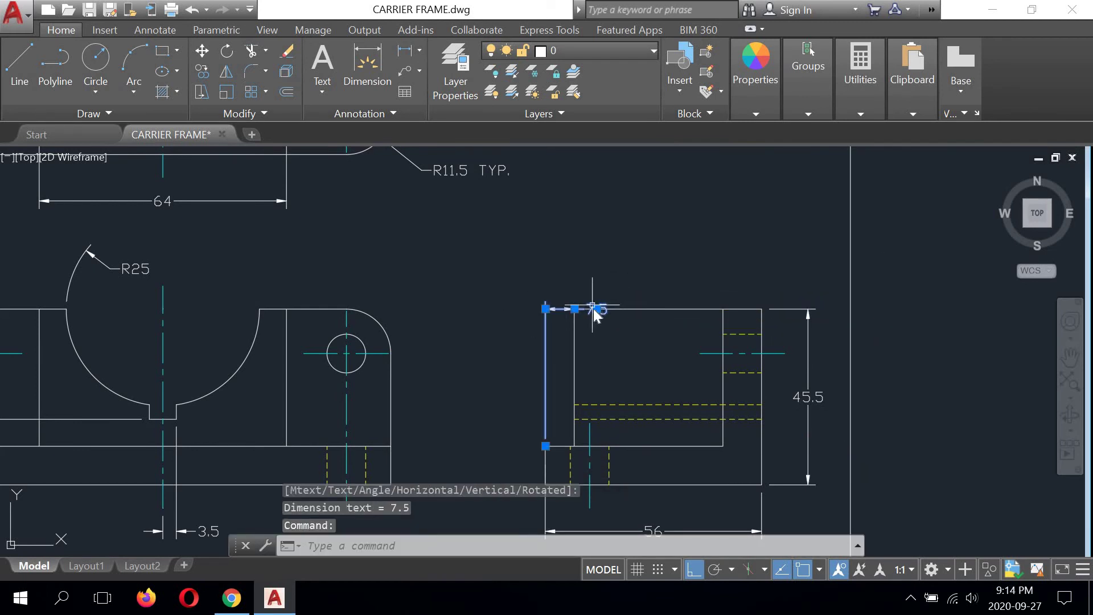
click(595, 309)
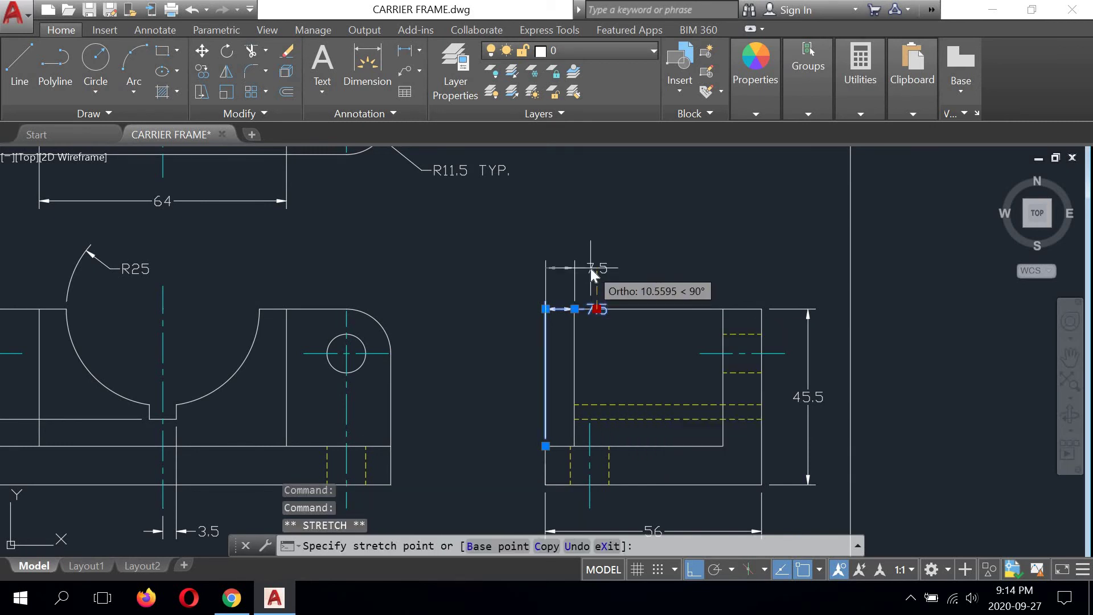
text(12)
key(Return)
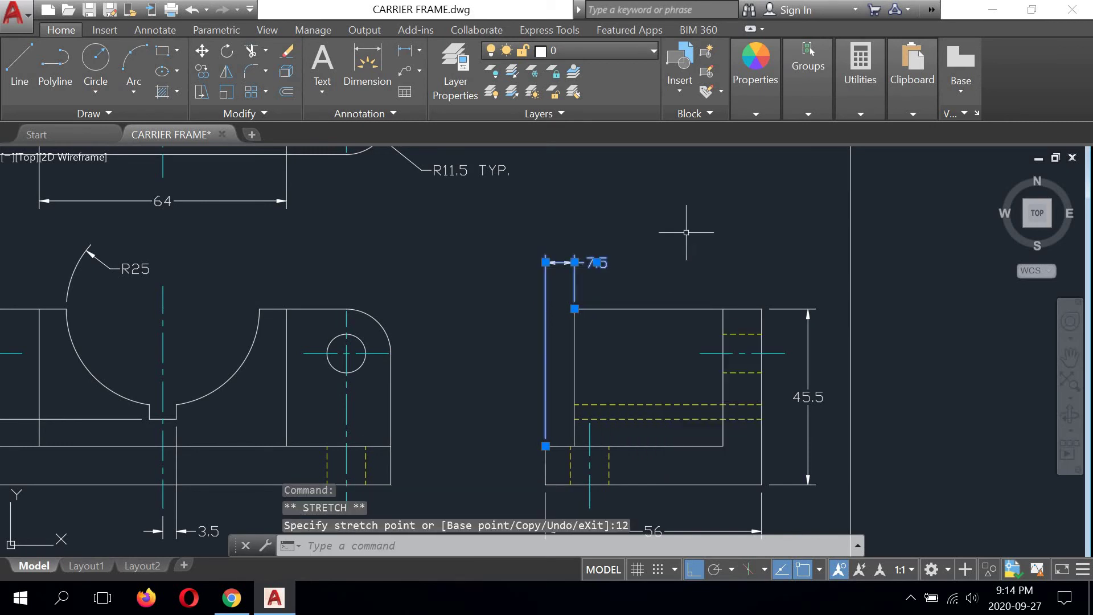
key(Return)
key(Return)
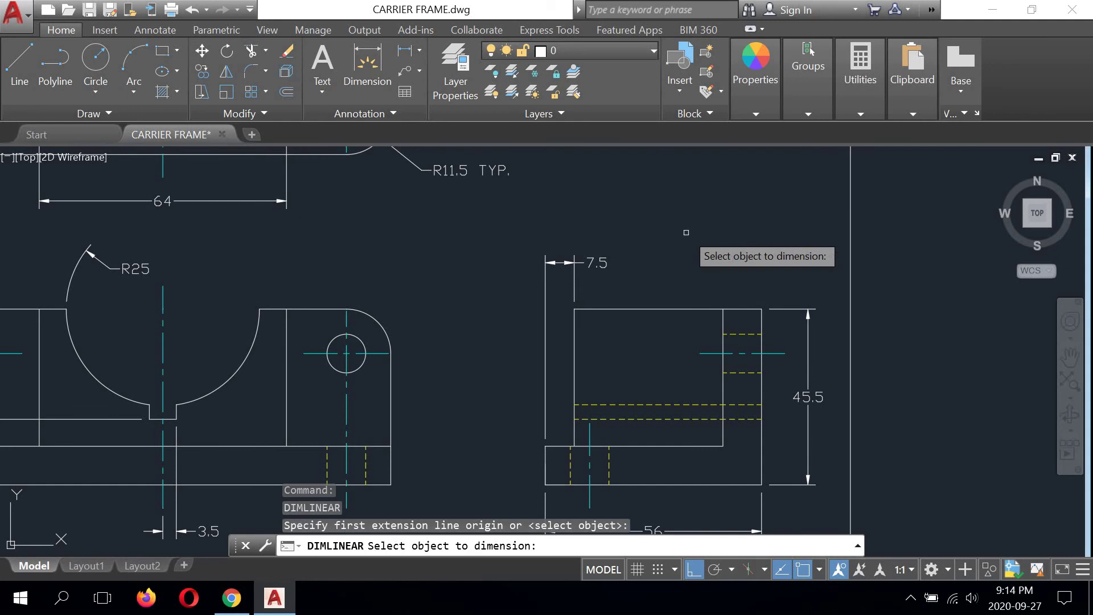
Step: Check the top view's widths, holes and slot edges against the existing dimensions for missing sizes
scroll(686, 232, down, 2)
scroll(627, 302, down, 2)
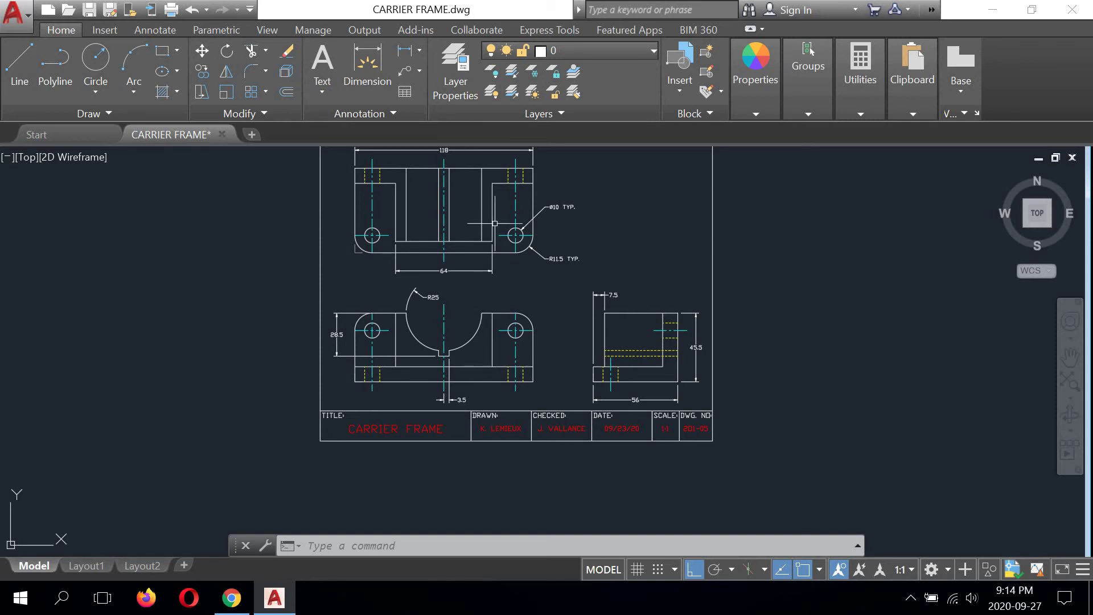
scroll(518, 219, up, 3)
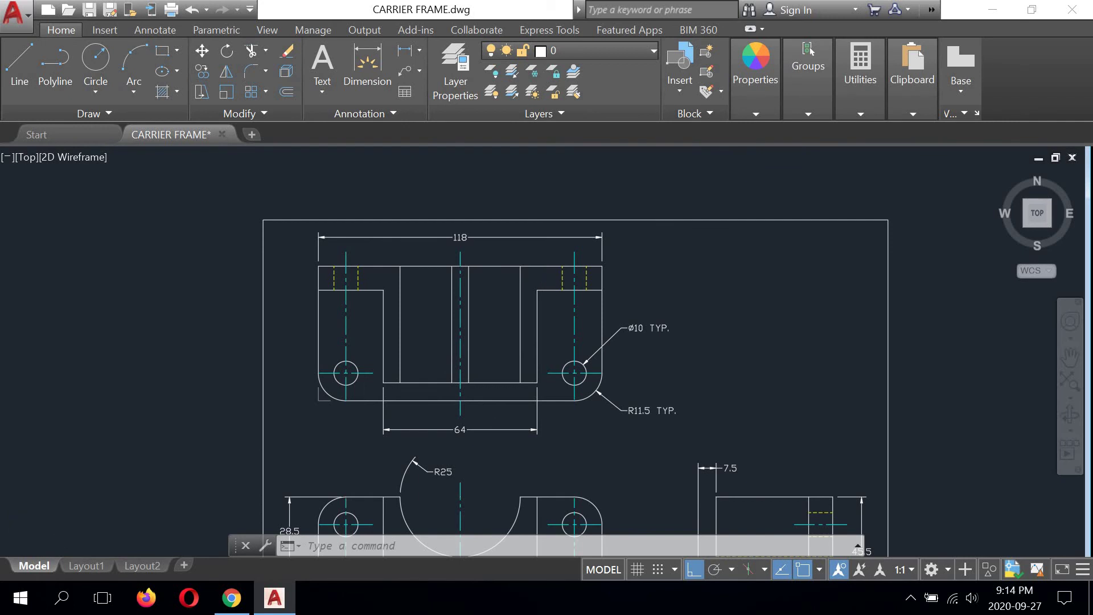
scroll(546, 276, up, 2)
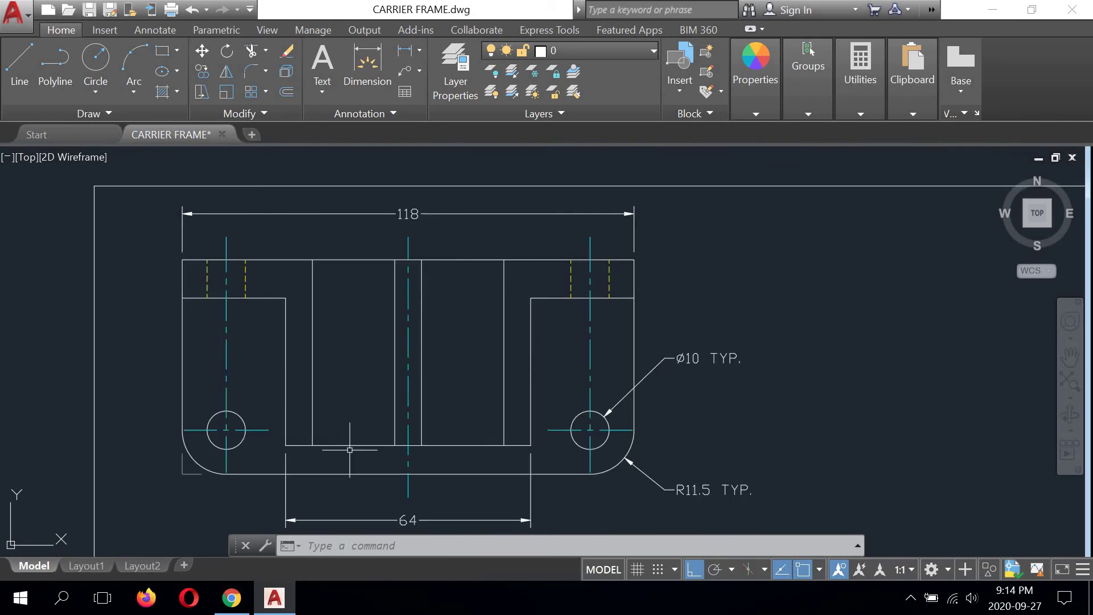
scroll(488, 288, down, 1)
scroll(361, 317, down, 3)
mouse_move(554, 317)
middle_down()
mouse_move(577, 209)
mouse_move(622, 275)
middle_up()
mouse_move(486, 185)
middle_down()
mouse_move(519, 249)
mouse_move(491, 229)
middle_up()
scroll(450, 219, up, 2)
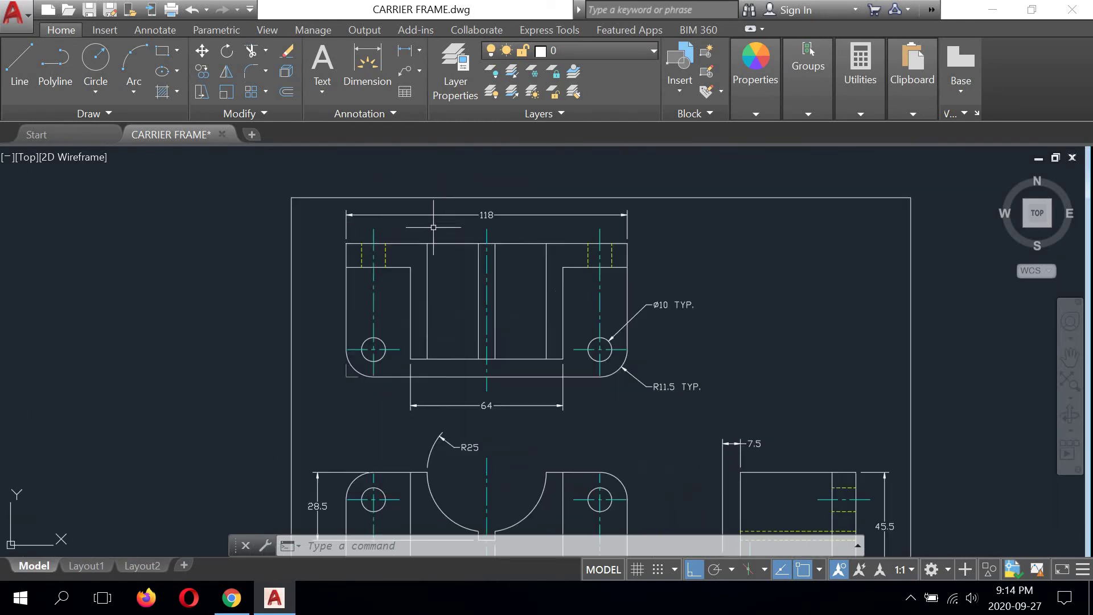
scroll(349, 253, up, 1)
scroll(349, 253, down, 1)
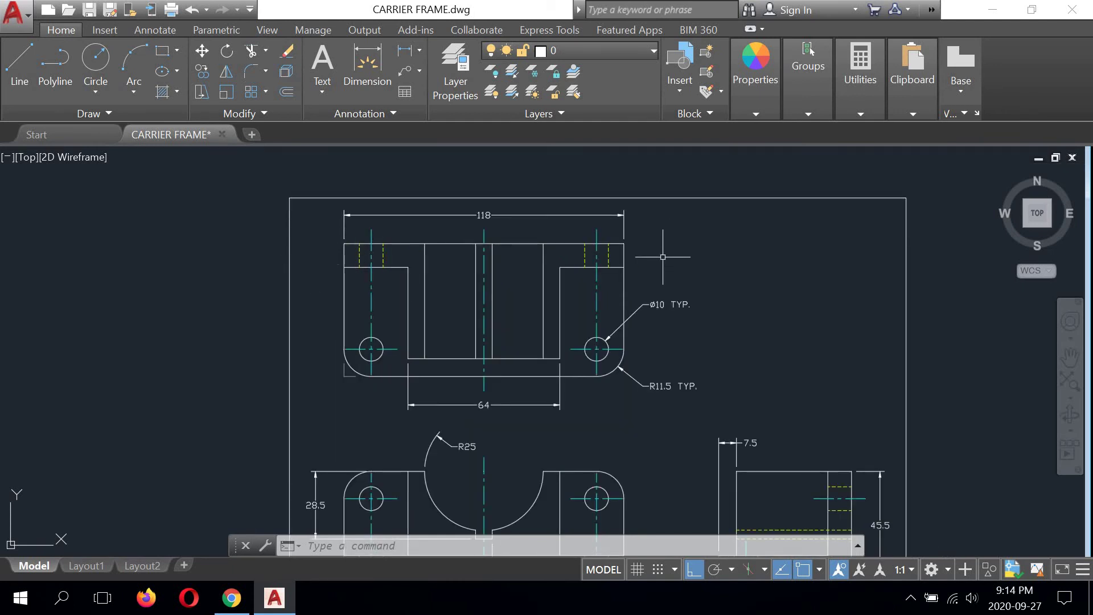
Step: Compare the front and side views for missing sizes, focusing on the base flange and its hidden holes
middle_drag(677, 299, 667, 119)
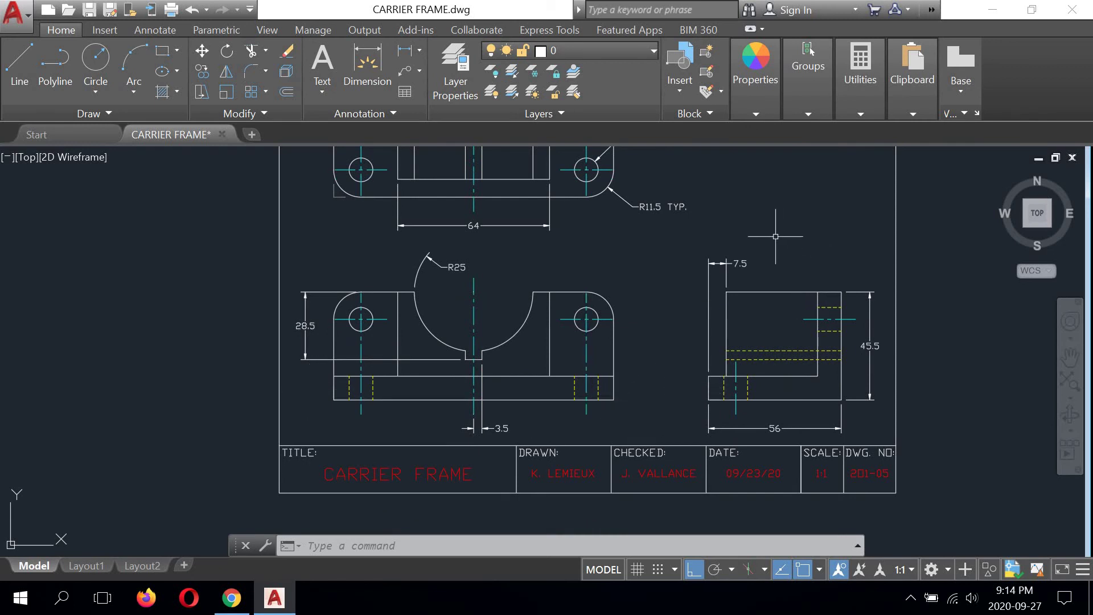
middle_drag(782, 230, 759, 269)
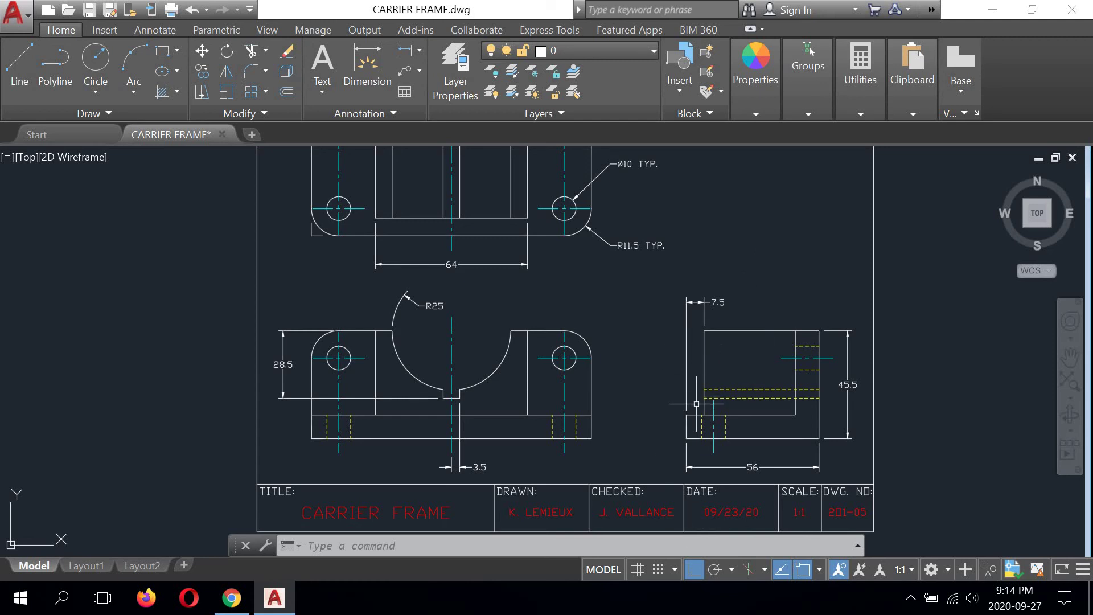
mouse_move(636, 341)
middle_down()
mouse_move(643, 427)
mouse_move(610, 233)
middle_up()
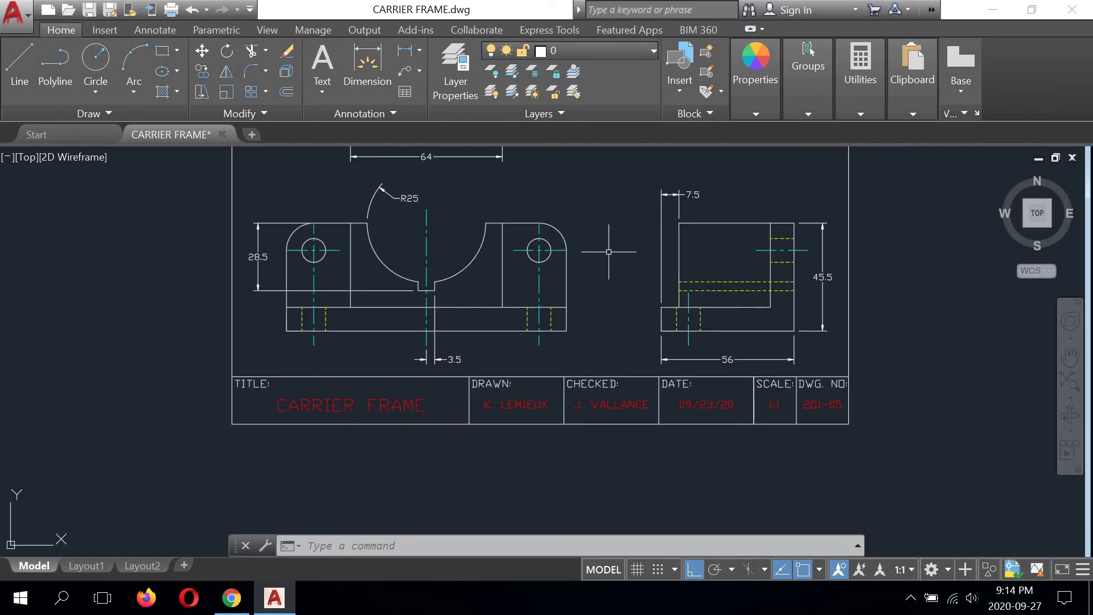
scroll(670, 317, up, 2)
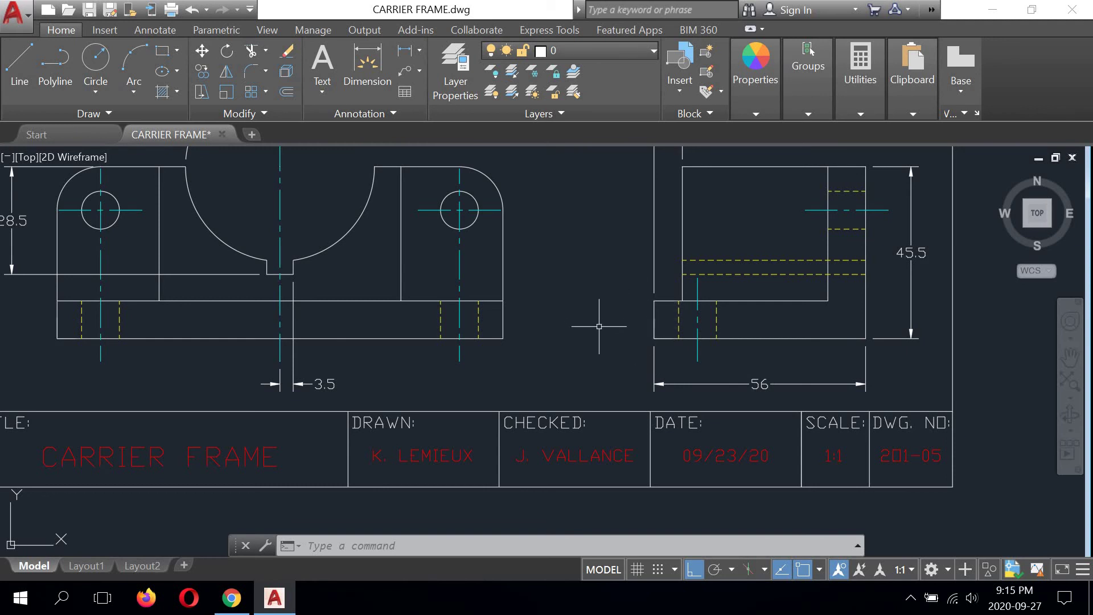
scroll(610, 329, down, 2)
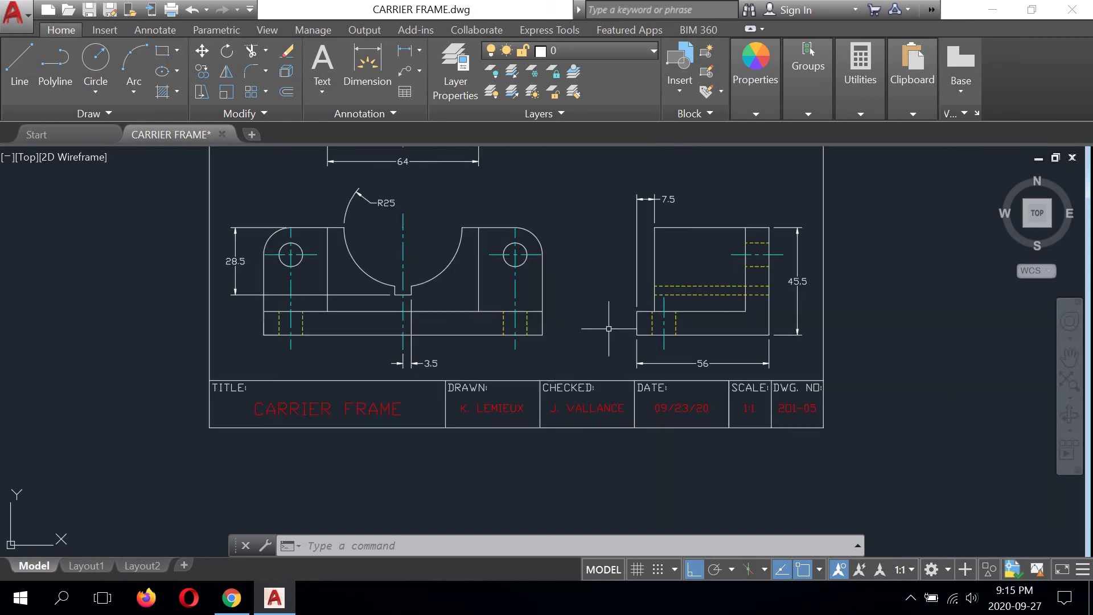
middle_drag(600, 319, 614, 354)
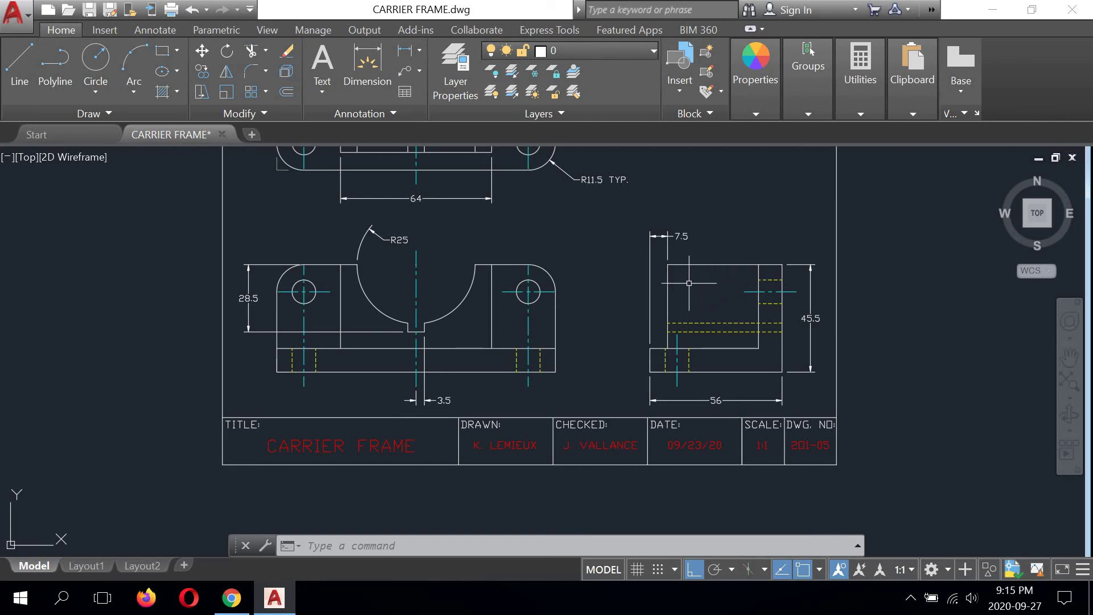
scroll(619, 348, up, 2)
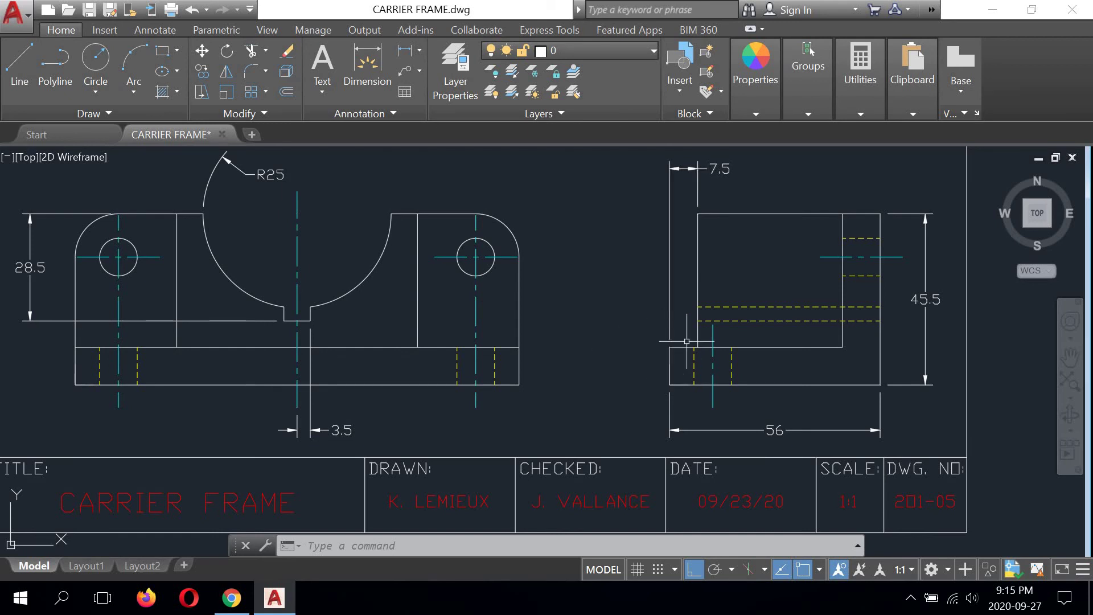
scroll(685, 365, up, 2)
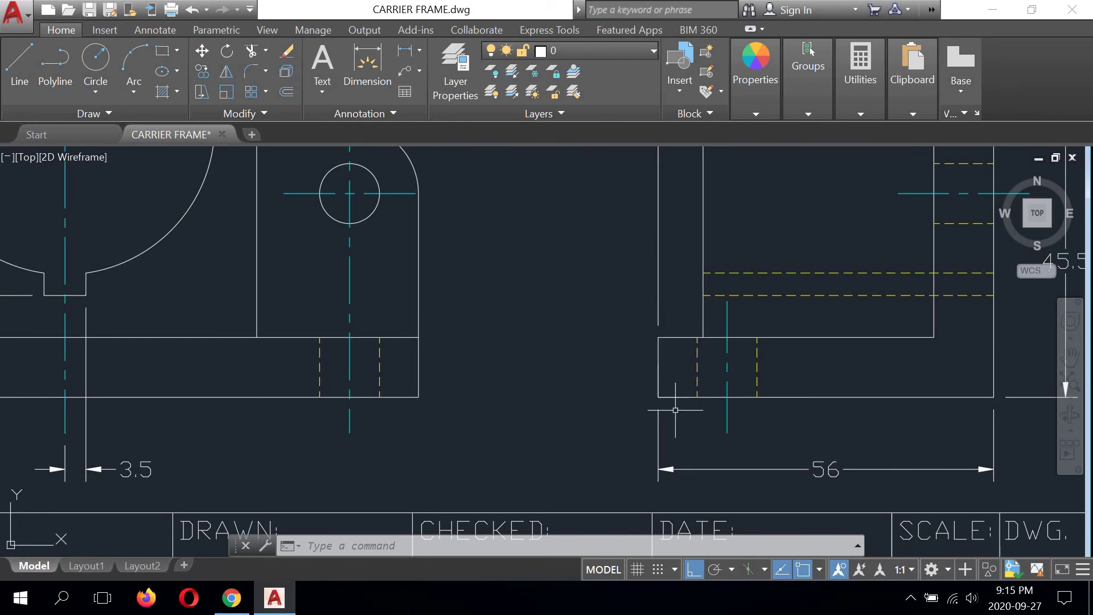
scroll(683, 418, down, 4)
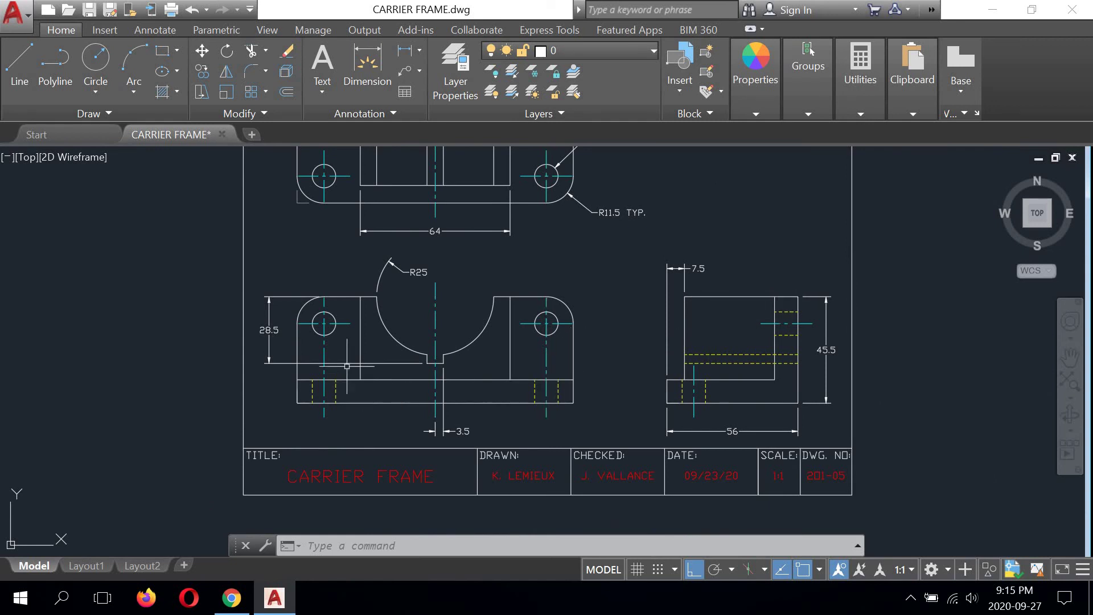
middle_drag(336, 296, 324, 391)
middle_drag(541, 333, 463, 191)
scroll(551, 388, down, 5)
scroll(547, 377, up, 7)
scroll(548, 377, up, 2)
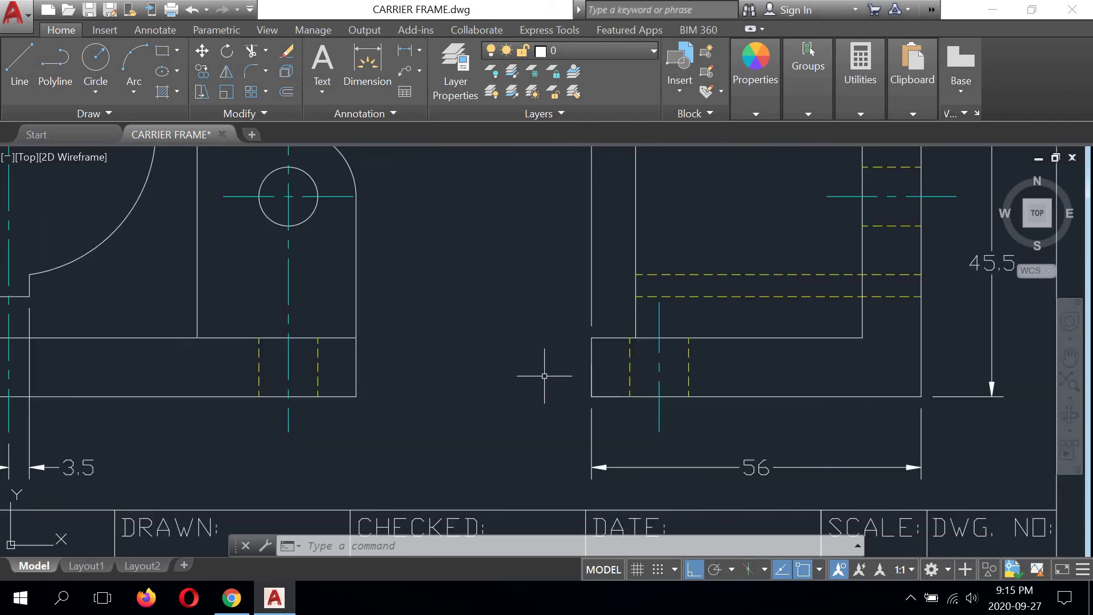
scroll(544, 376, down, 2)
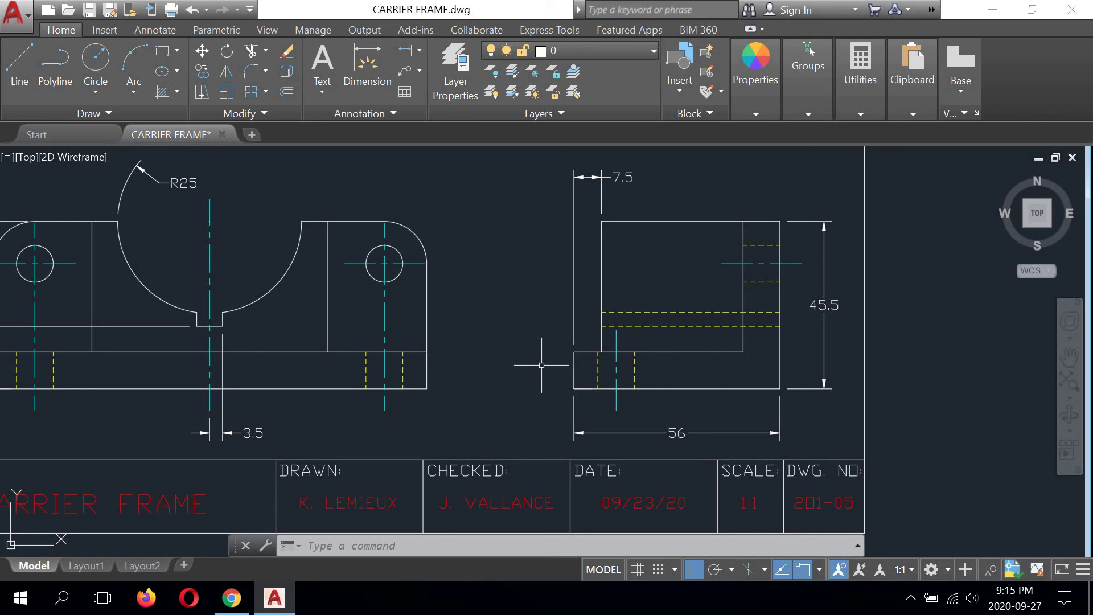
scroll(542, 365, down, 4)
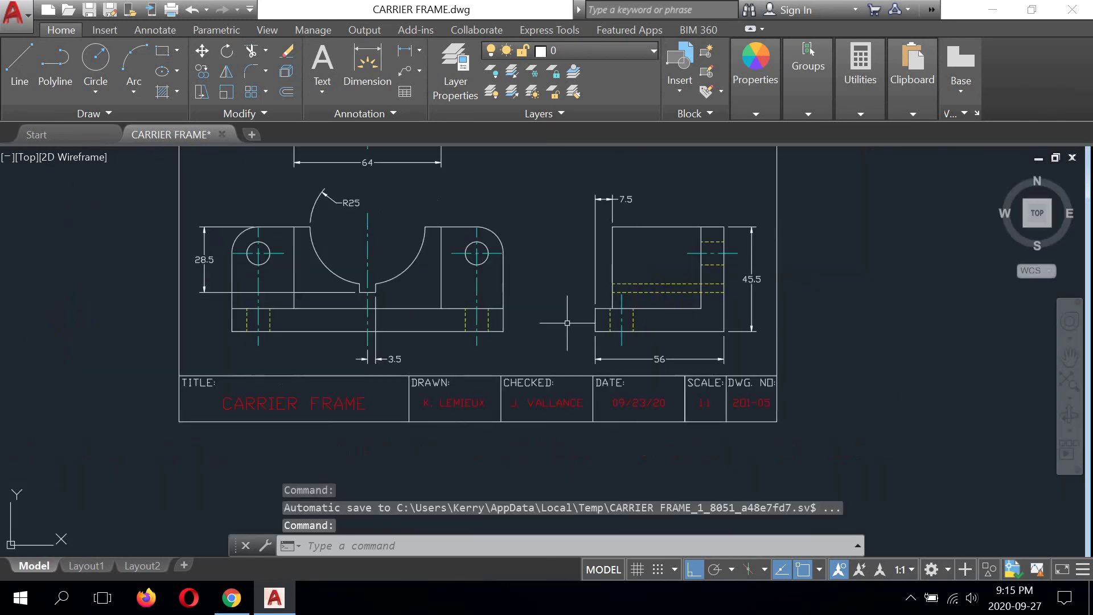
Step: Add a vertical linear dimension for the base thickness in the side view, placed directly on the base's left edge
scroll(569, 317, up, 7)
click(403, 53)
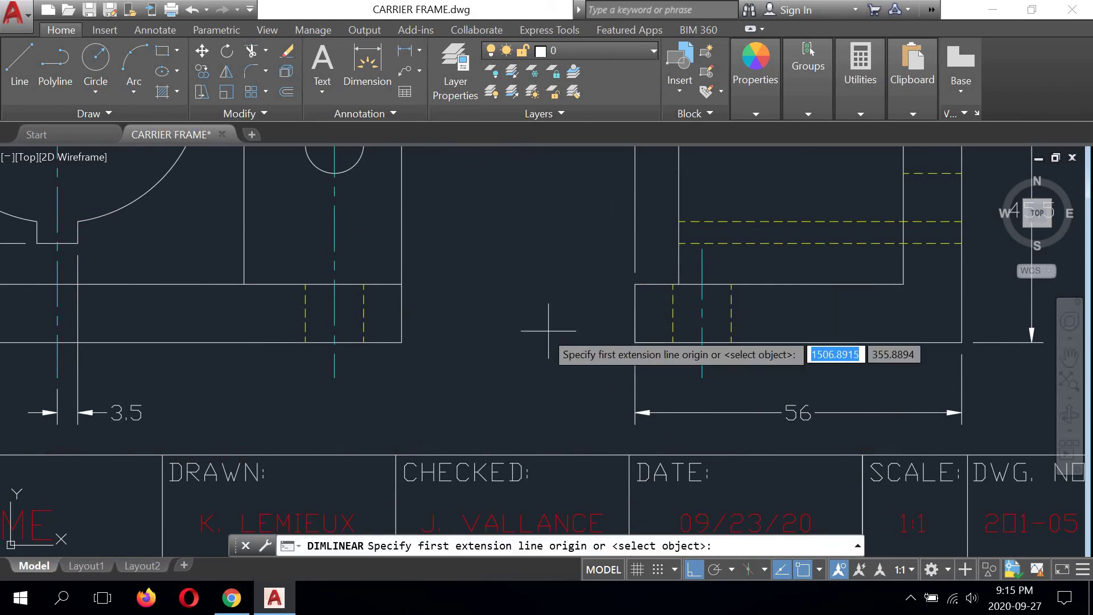
click(635, 284)
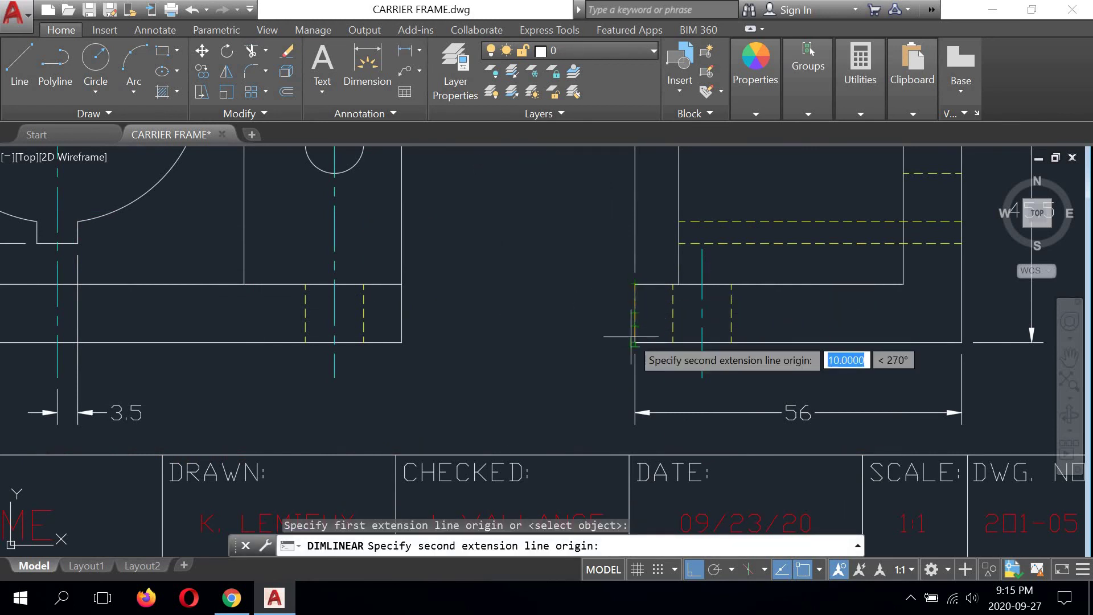
click(635, 342)
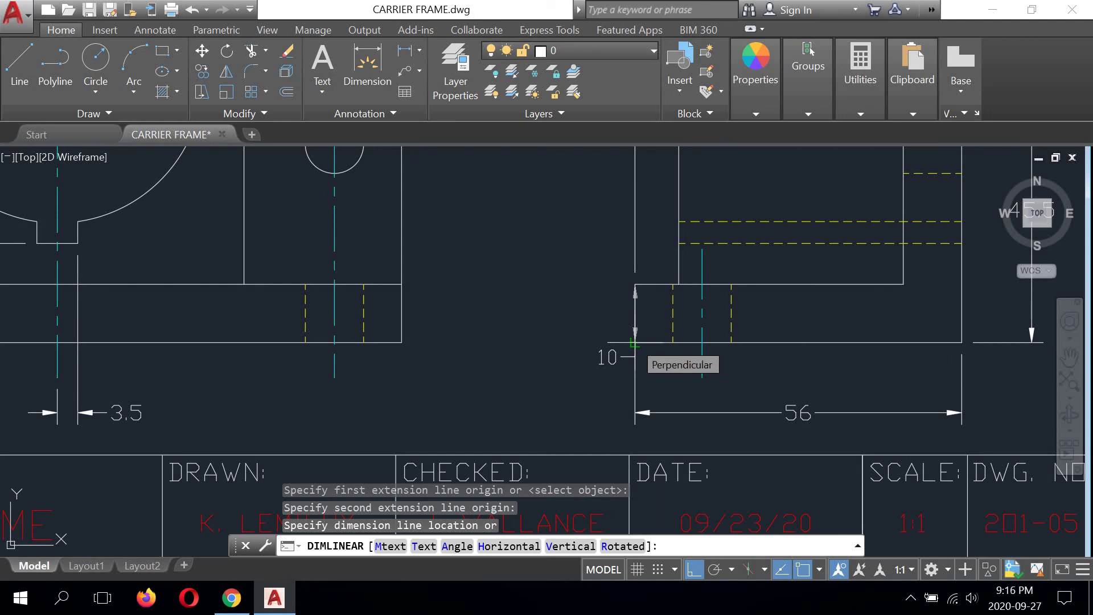
click(634, 342)
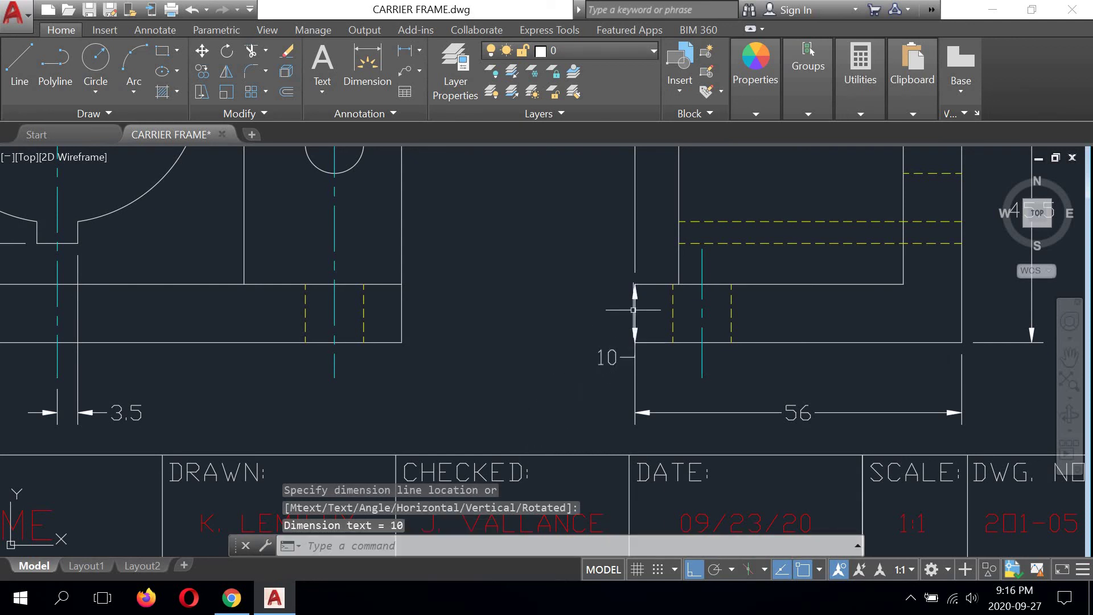
Step: Append "TYP." after the value in the side view's base thickness dimension text
double_click(608, 357)
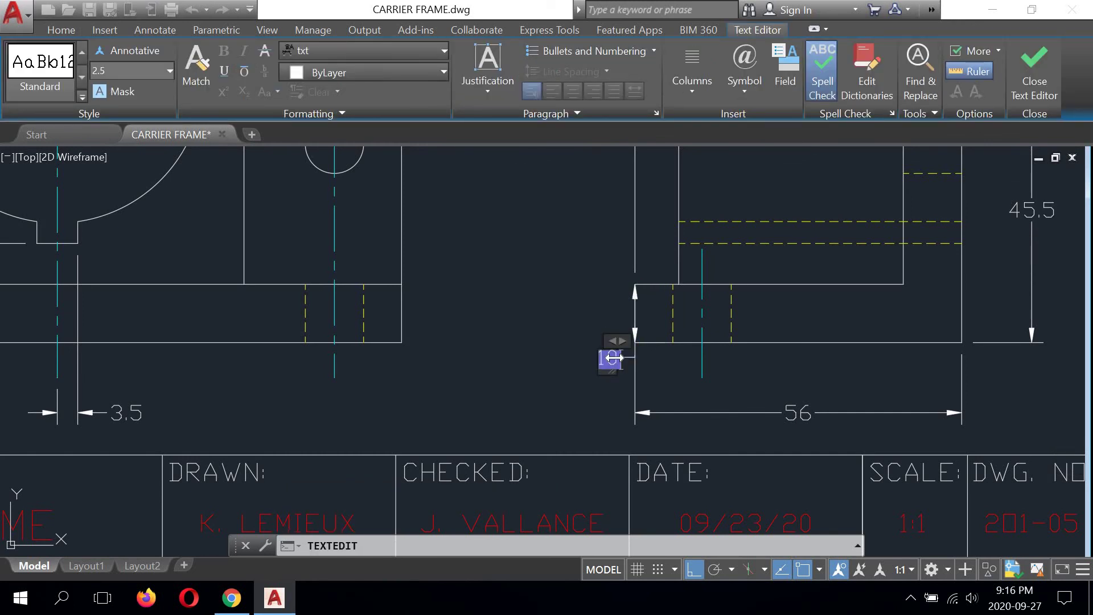
text(TYP.)
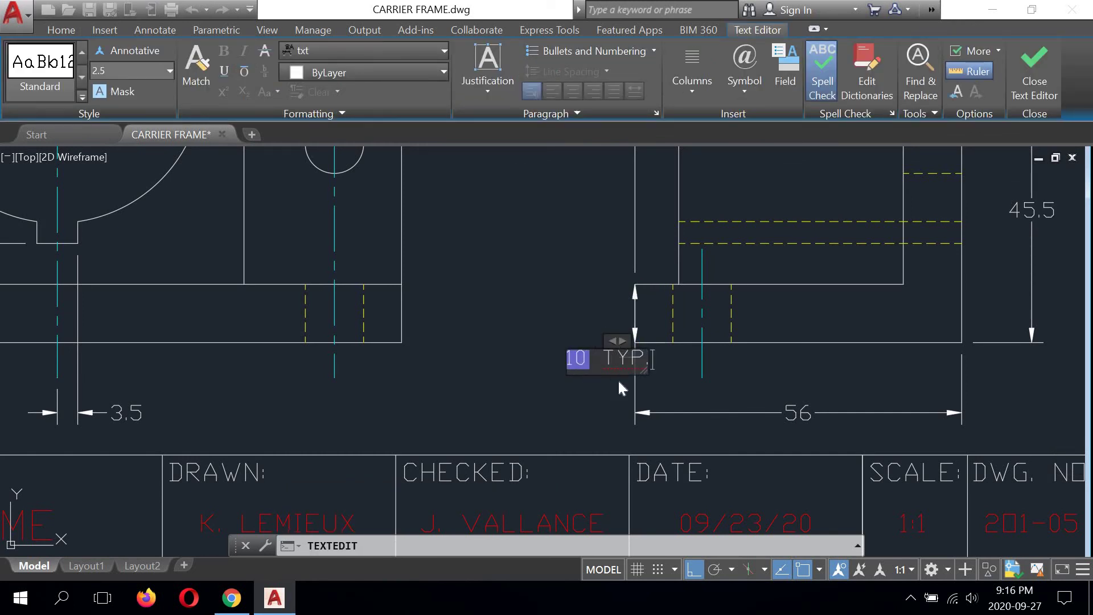
click(618, 410)
right_click(599, 336)
click(616, 360)
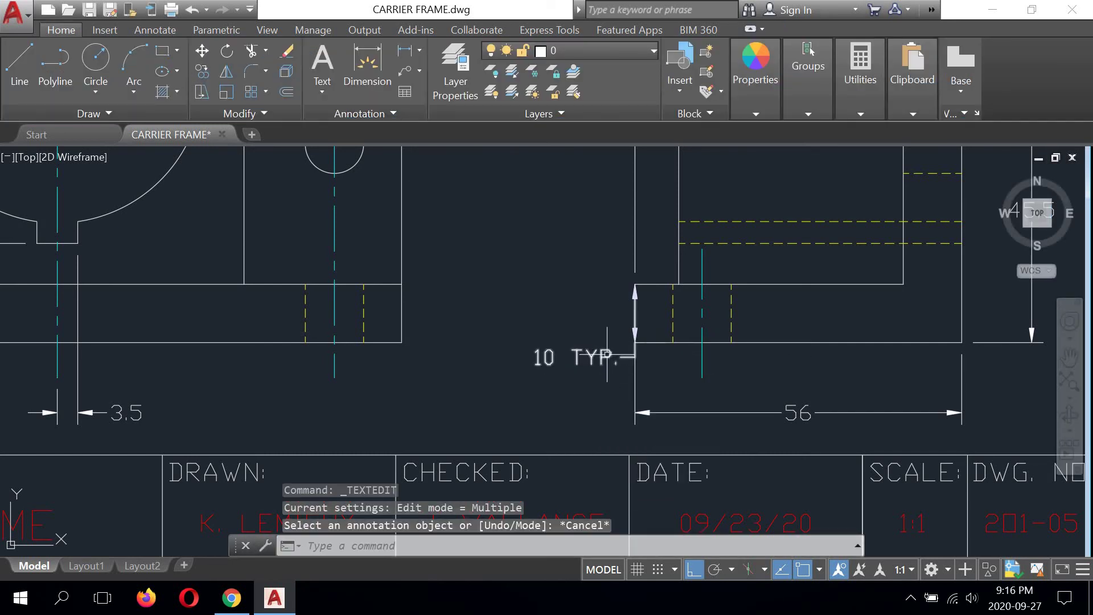
Step: Shift the side view's base thickness dimension 12 units straight left, away from the part
click(607, 354)
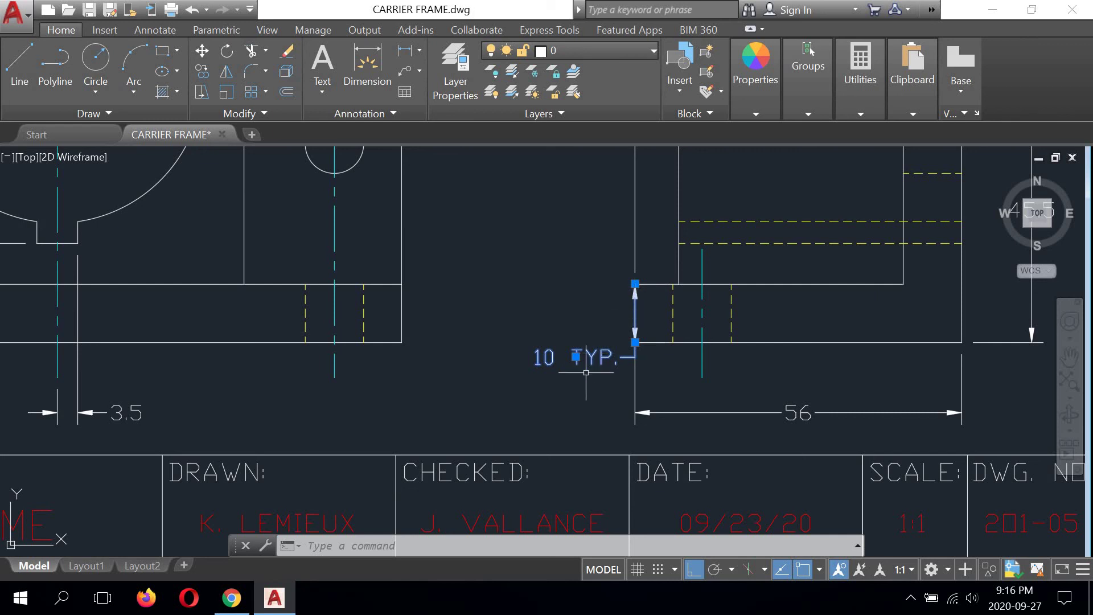
click(576, 357)
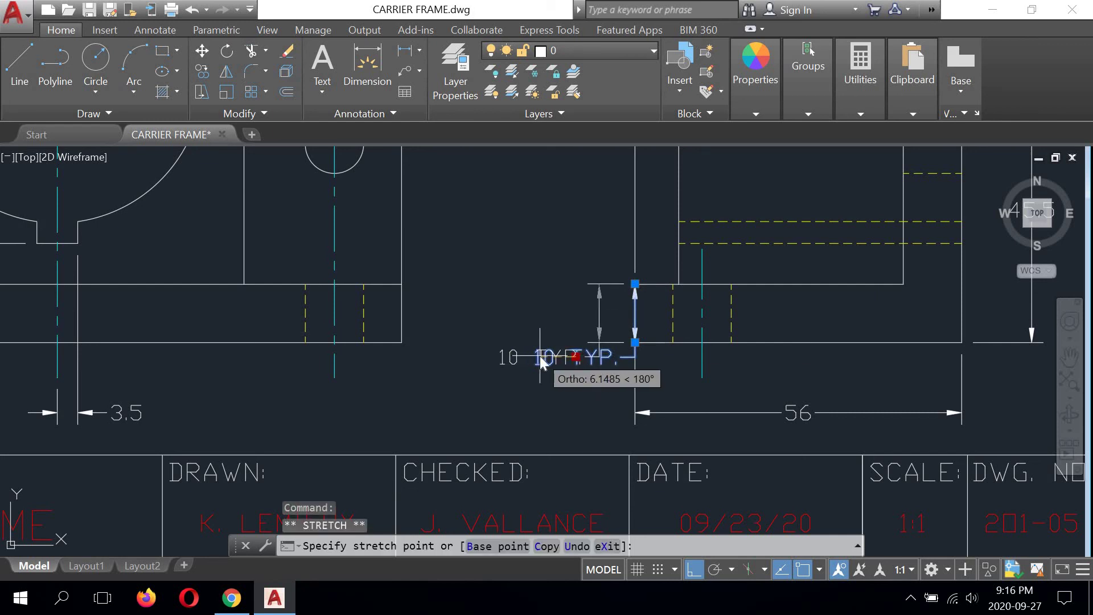
text(12)
key(Return)
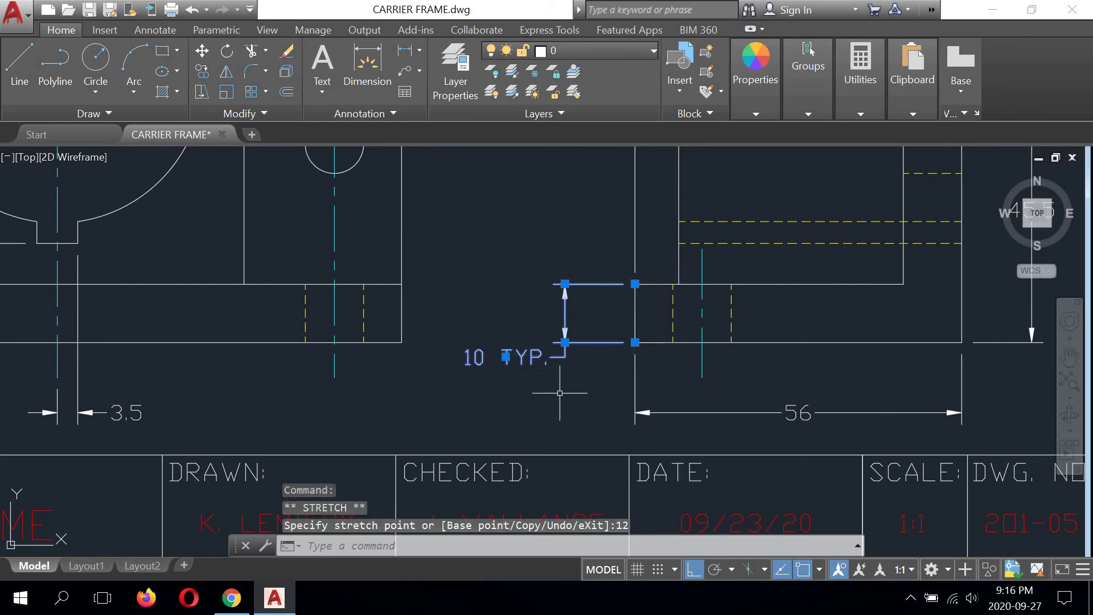
scroll(565, 349, down, 2)
key(Return)
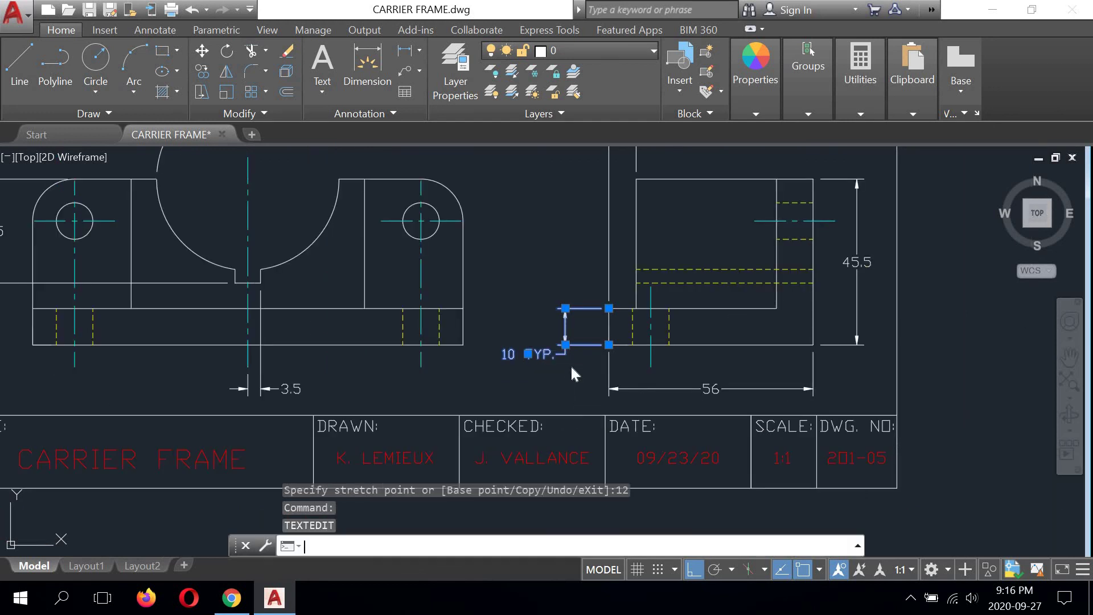
right_click(571, 364)
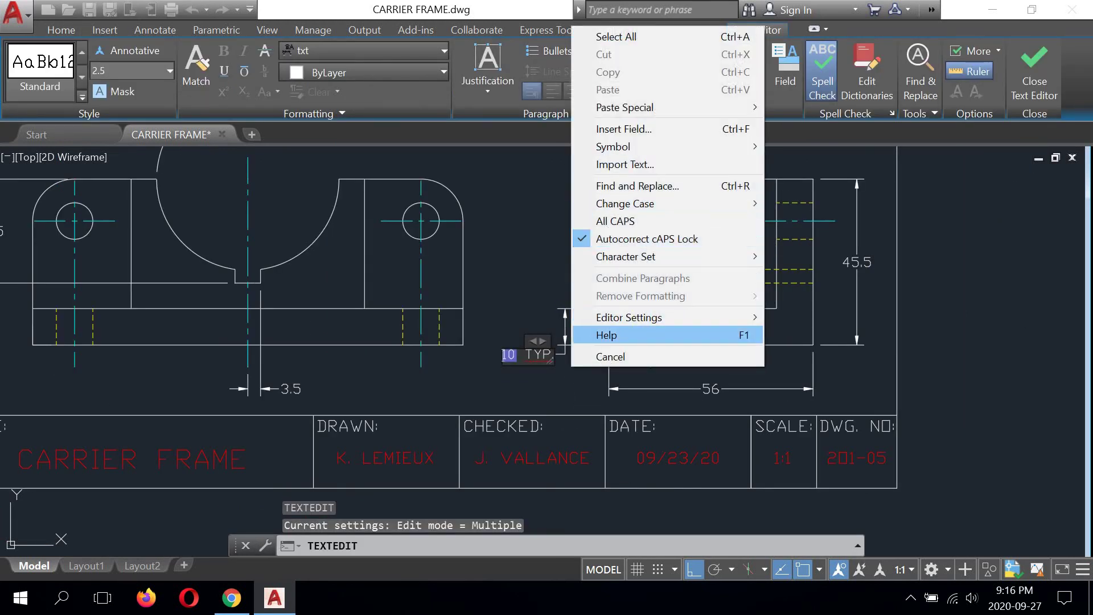
click(604, 358)
right_click(532, 283)
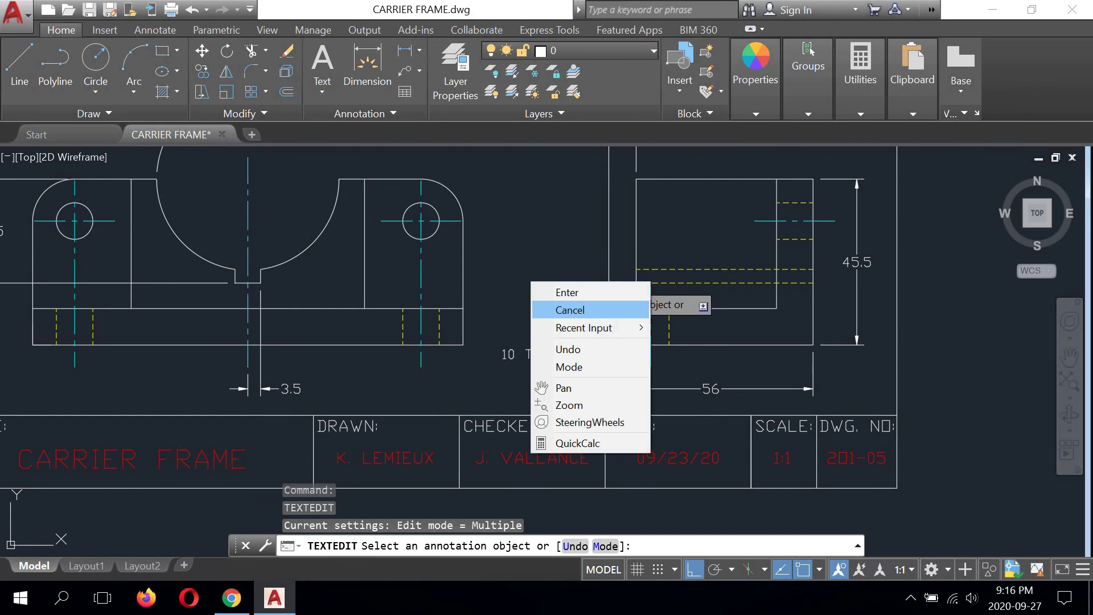
click(570, 310)
Step: Put all dimensions in the three views, except the side view's overall width below the base, on the Dimensions layer
scroll(545, 345, down, 3)
scroll(545, 345, up, 3)
scroll(545, 345, down, 3)
middle_drag(545, 345, 570, 412)
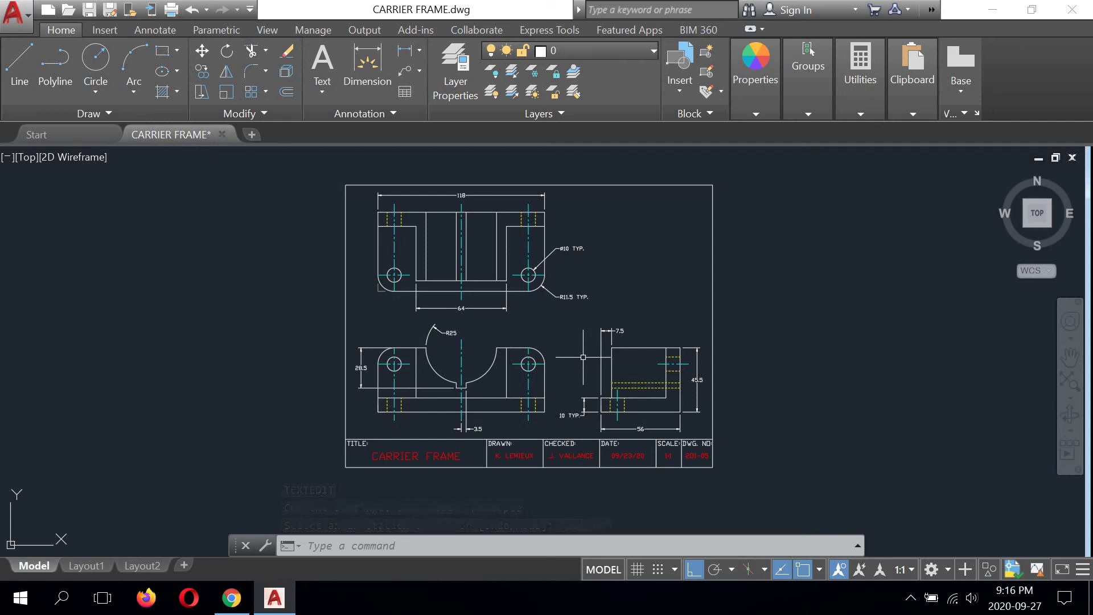
click(697, 380)
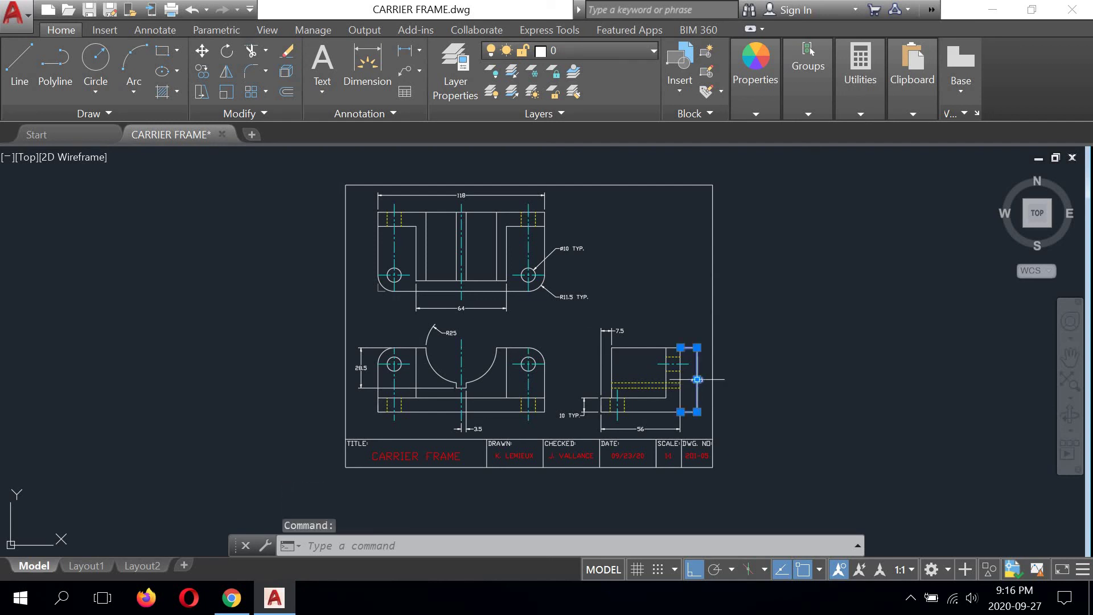
click(610, 329)
click(584, 406)
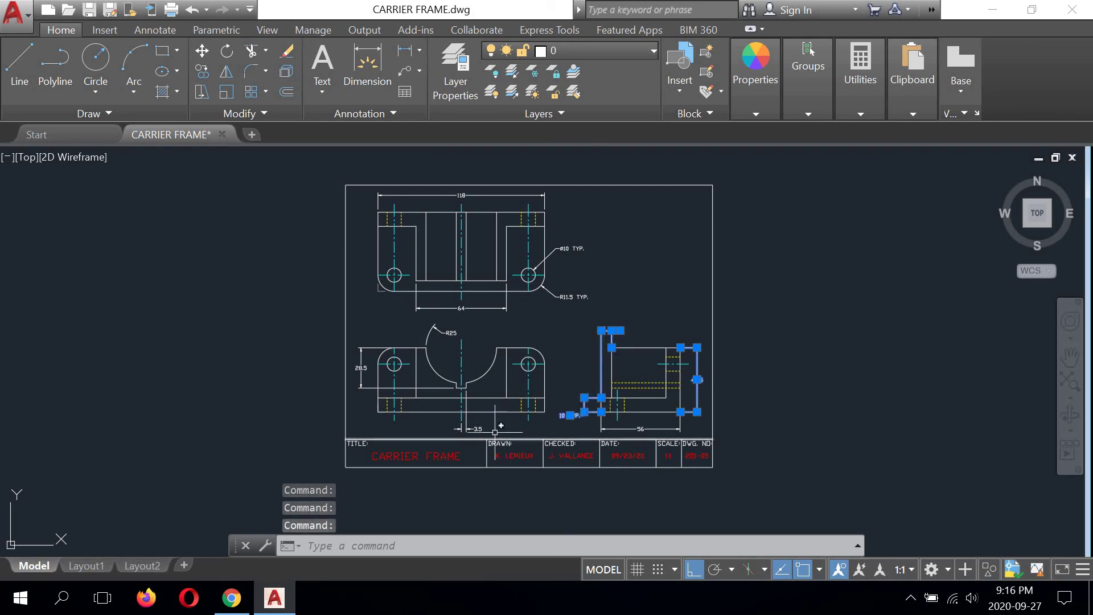
click(466, 408)
click(436, 334)
click(361, 367)
click(626, 231)
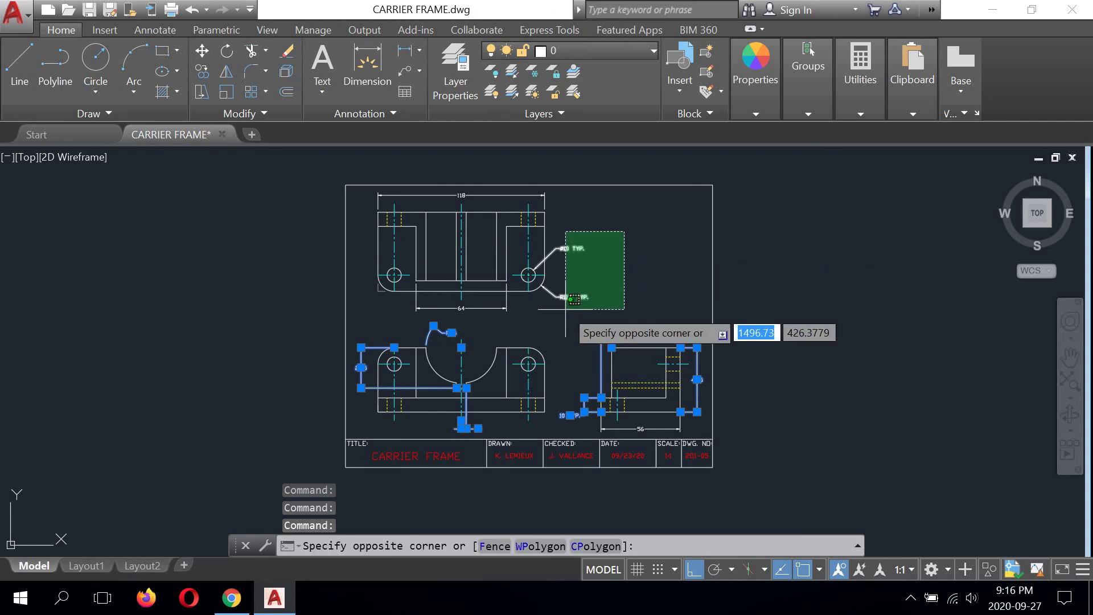
click(566, 339)
click(487, 195)
click(487, 301)
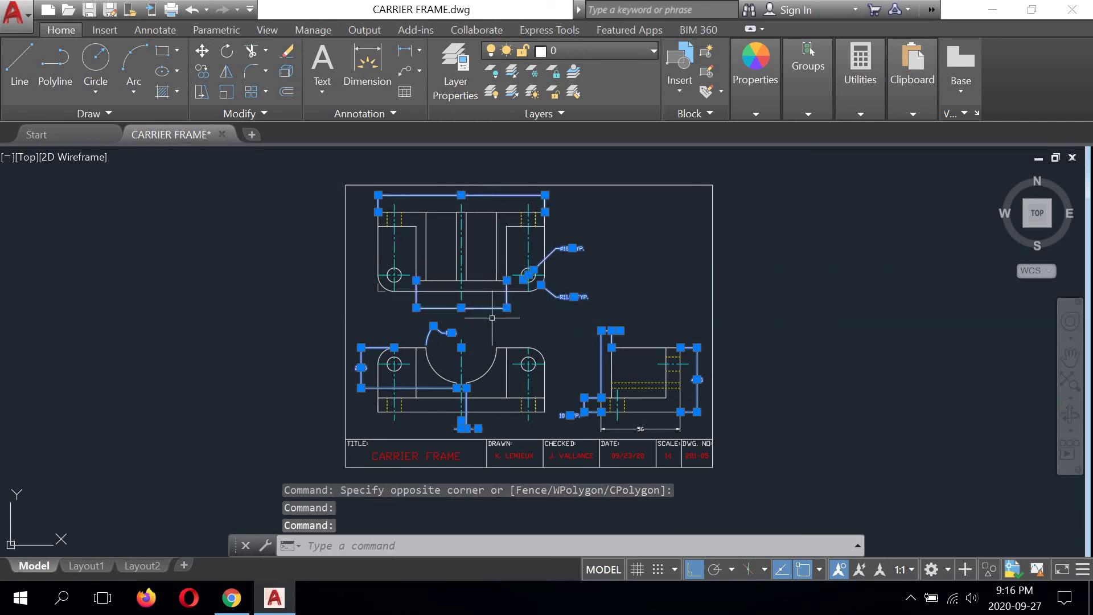
scroll(504, 273, up, 2)
click(622, 50)
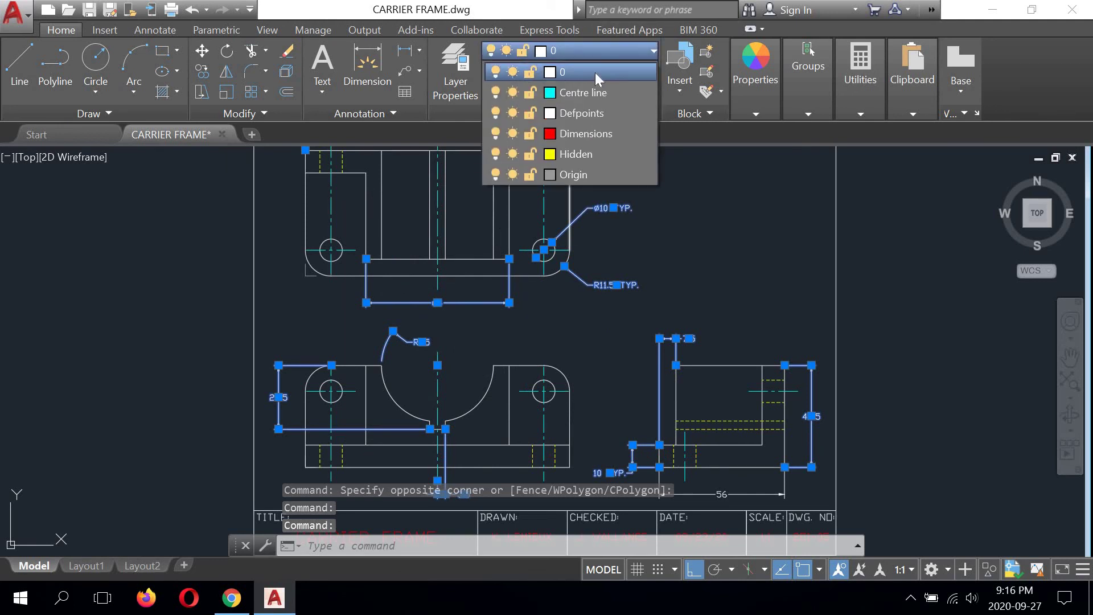
click(575, 133)
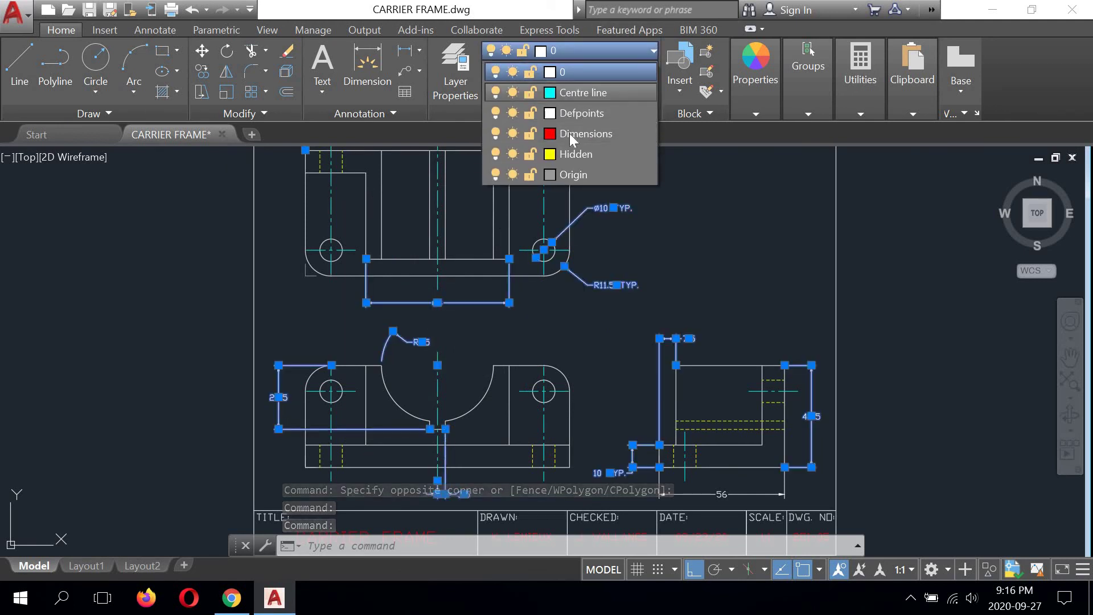
click(569, 134)
middle_drag(703, 259, 691, 294)
key(Return)
right_click(712, 239)
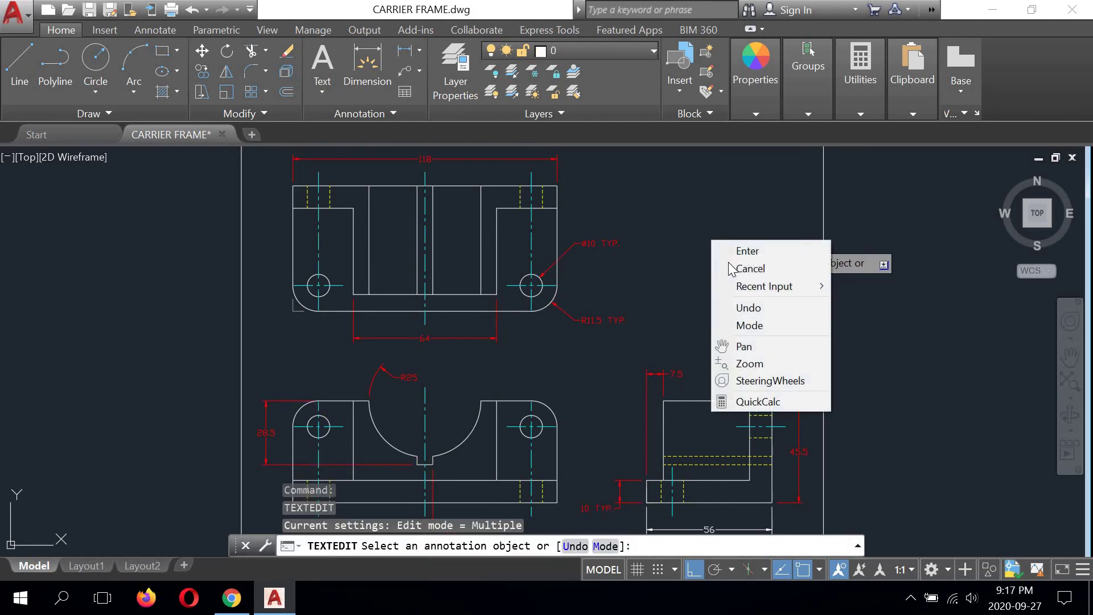
click(732, 265)
Step: Put the side view's overall width dimension below the base on the Dimensions layer
scroll(686, 271, down, 1)
middle_drag(667, 305, 623, 311)
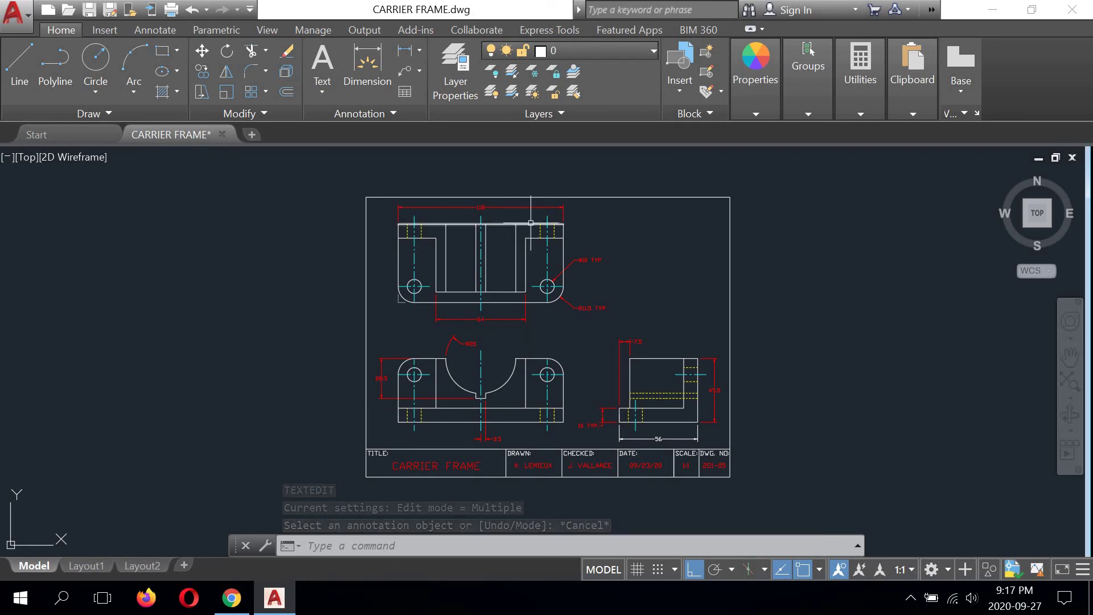
scroll(531, 222, up, 4)
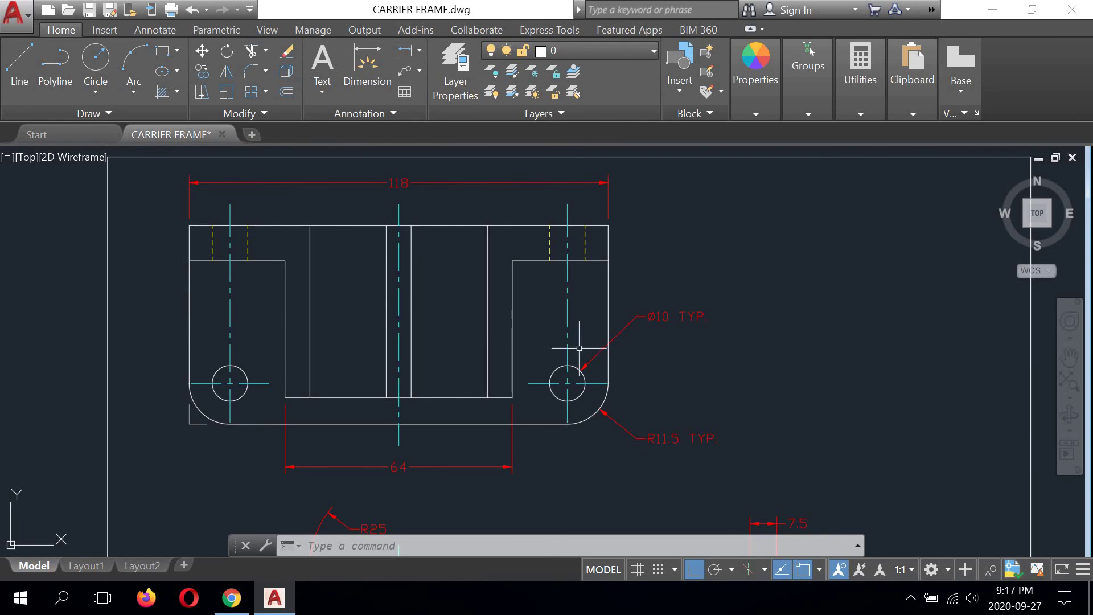
scroll(578, 348, down, 2)
mouse_move(578, 348)
middle_down()
mouse_move(634, 315)
mouse_move(605, 212)
mouse_move(666, 264)
middle_up()
scroll(660, 249, down, 2)
scroll(667, 245, up, 2)
click(719, 515)
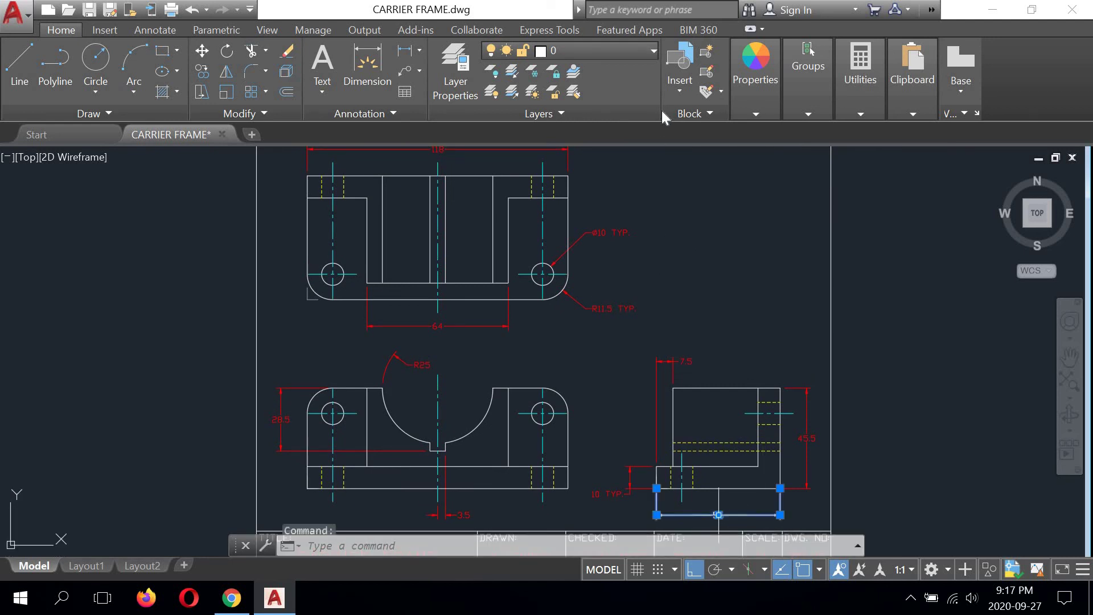
click(603, 53)
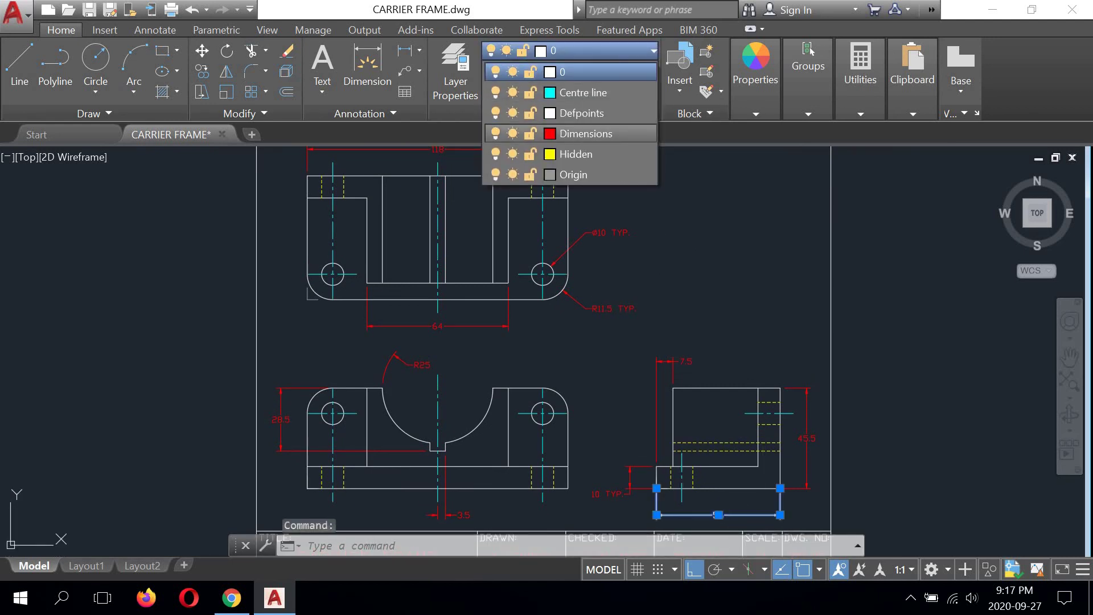
click(579, 138)
key(Return)
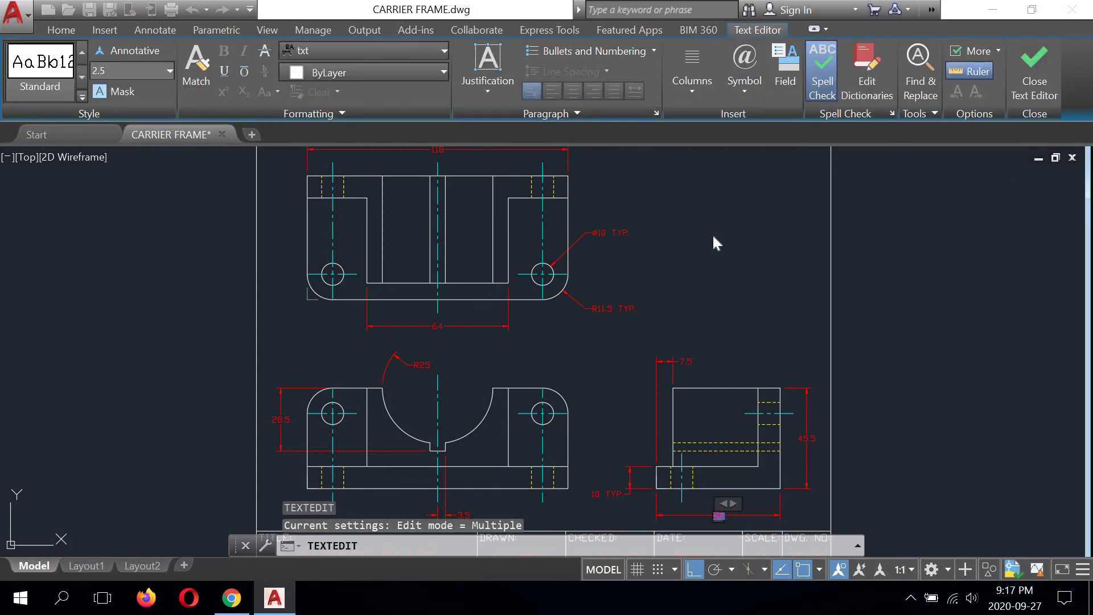
right_click(714, 237)
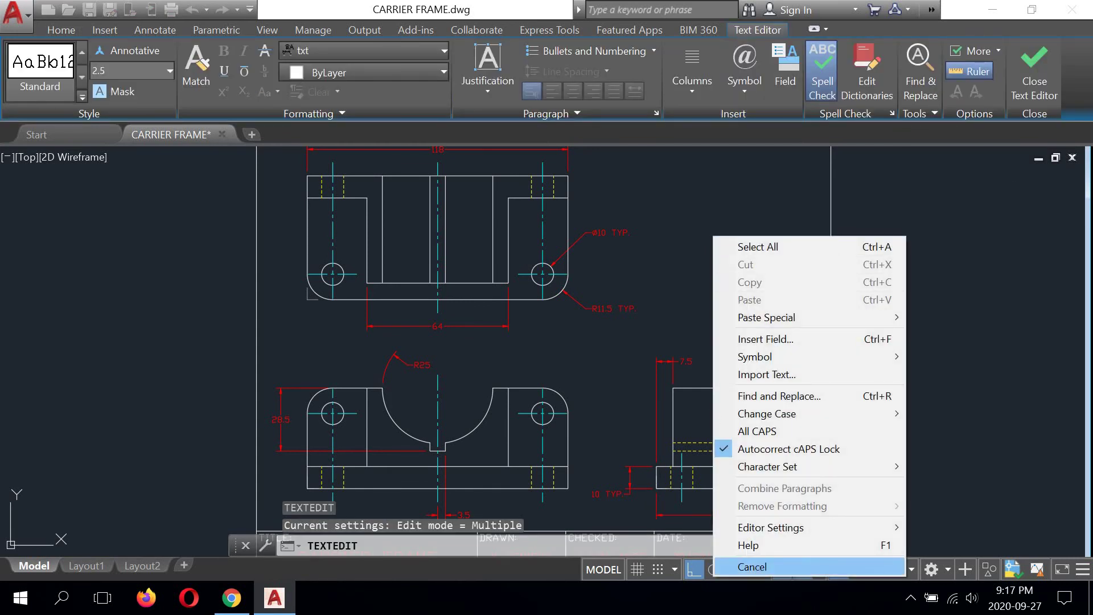
click(751, 566)
right_click(729, 315)
click(746, 339)
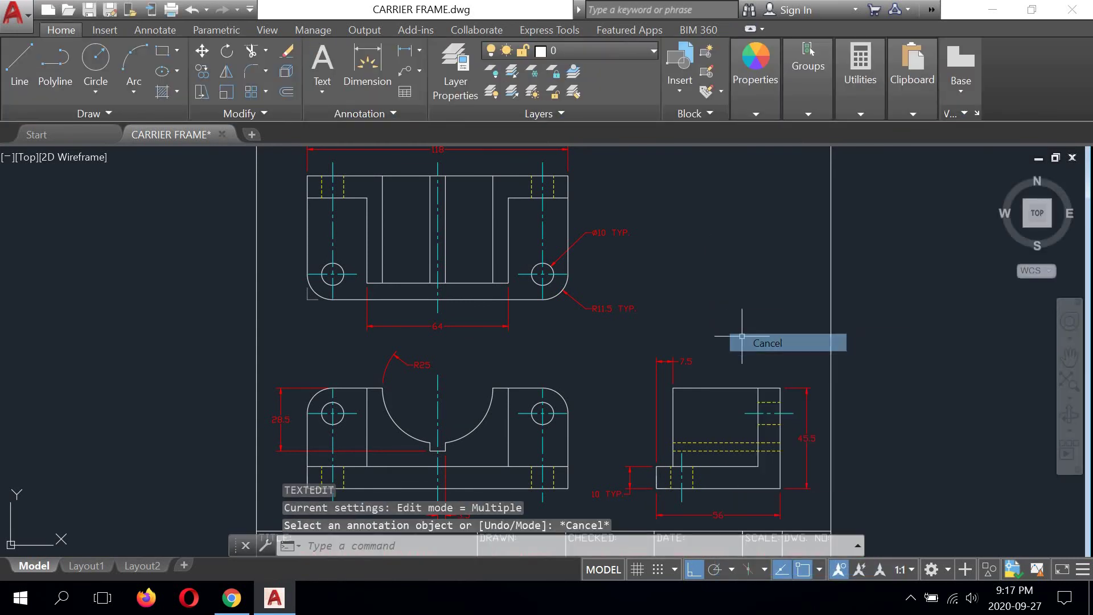
scroll(736, 329, down, 2)
mouse_move(735, 328)
middle_down()
mouse_move(700, 300)
mouse_move(640, 302)
middle_up()
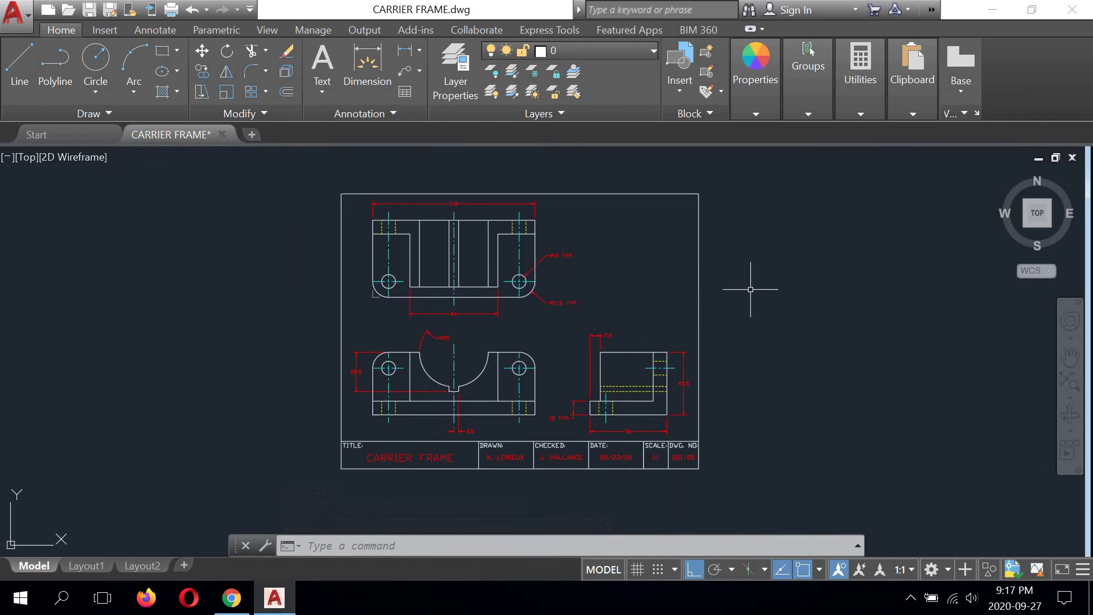